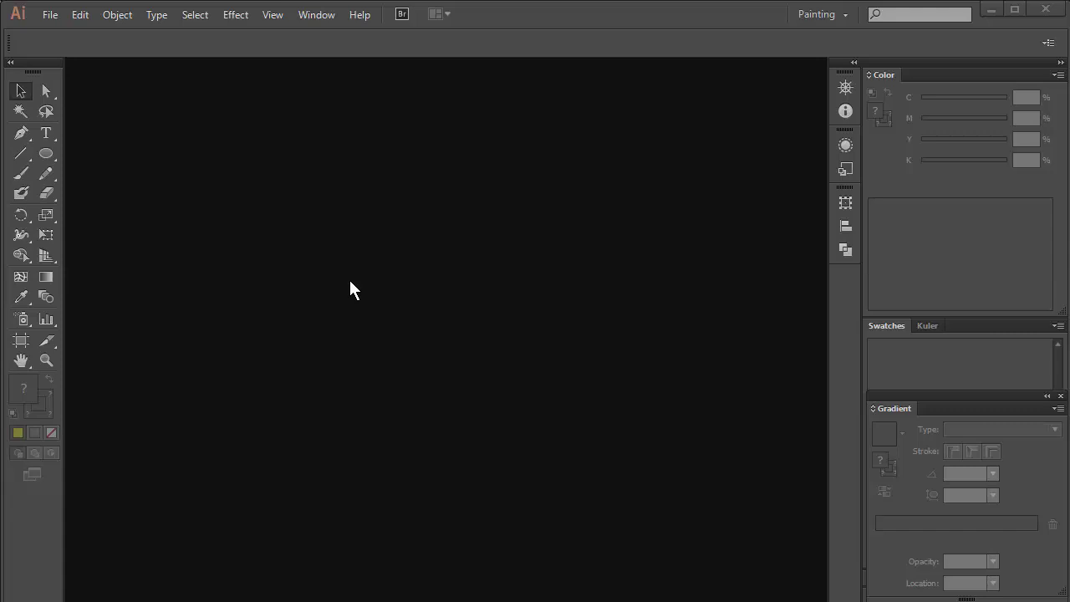
Create a blank A4 document named 'Su dung cong cu xoay' from File > New.
left_click(48, 14)
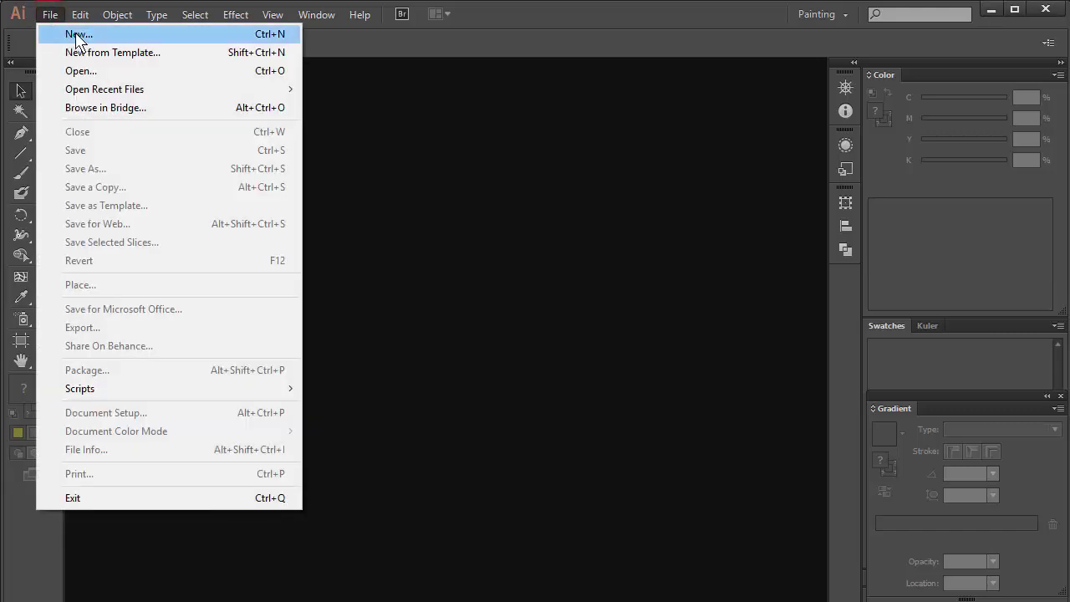
left_click(78, 36)
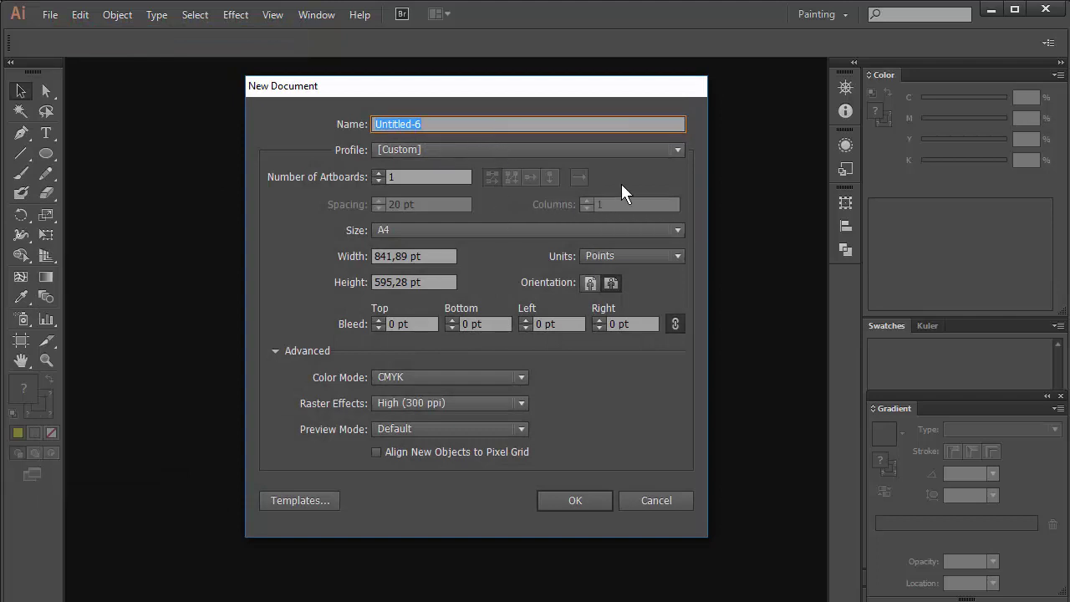
type("S")
type("u dun")
type("g cong cu ")
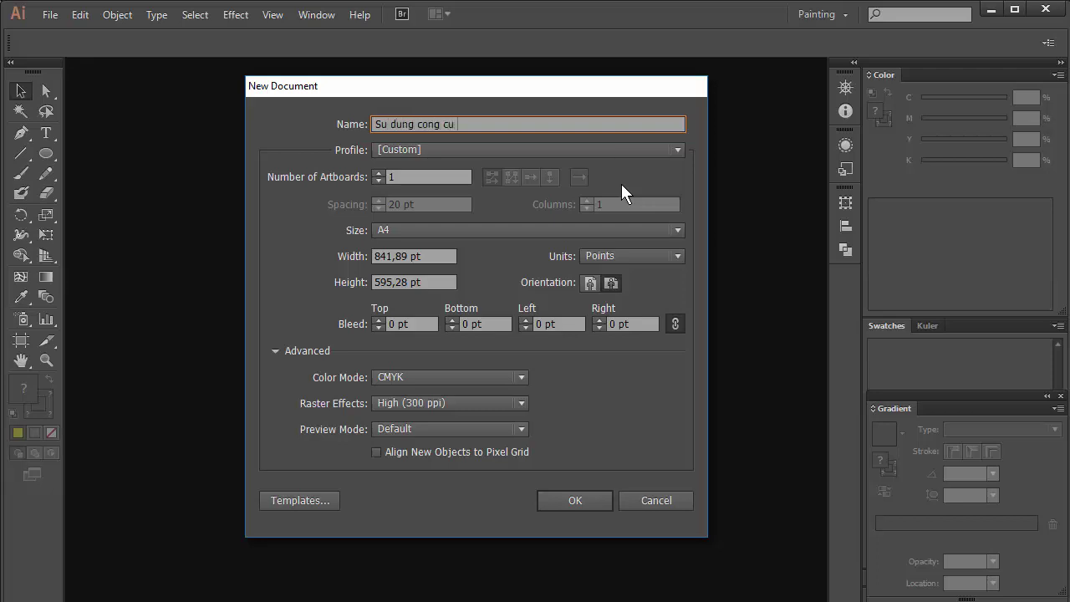
type("xoay")
left_click(569, 493)
left_click(563, 493)
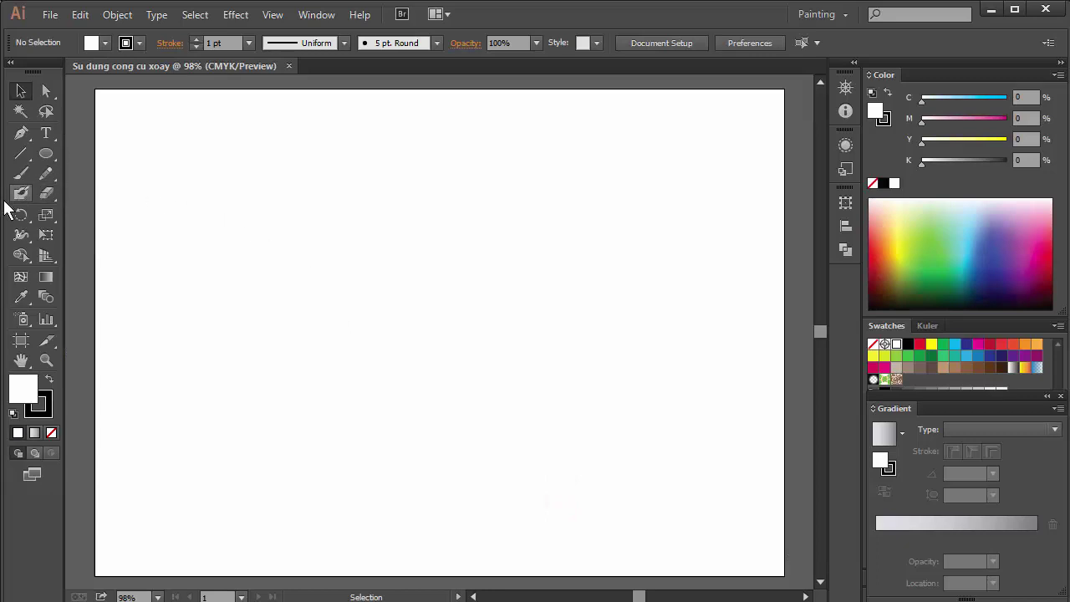
Draw a tall upright ellipse on the left of the page.
left_click_drag(20, 215, 52, 222)
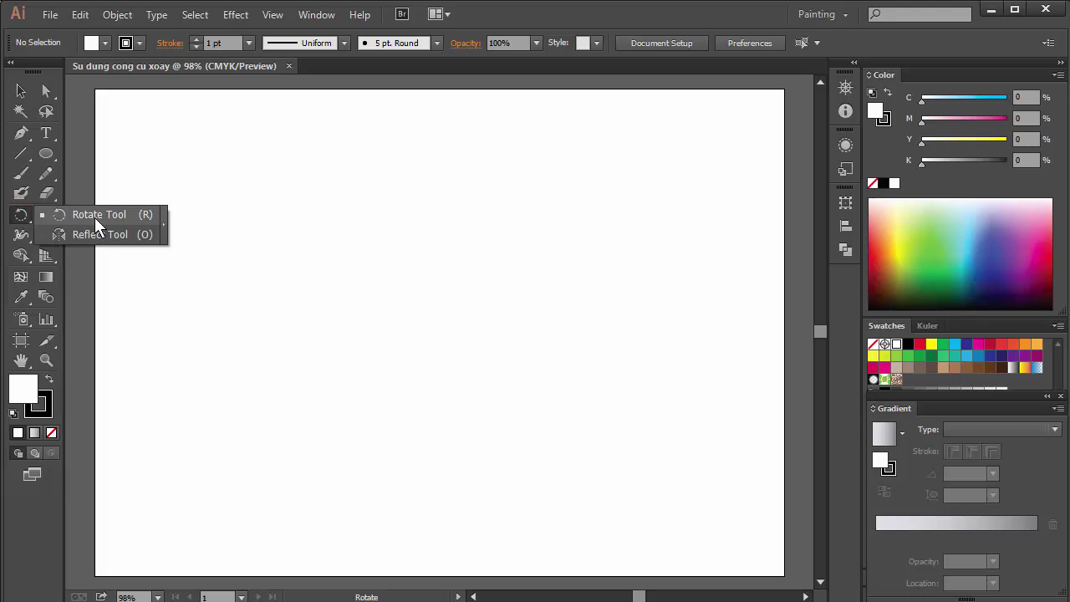
left_click(94, 216)
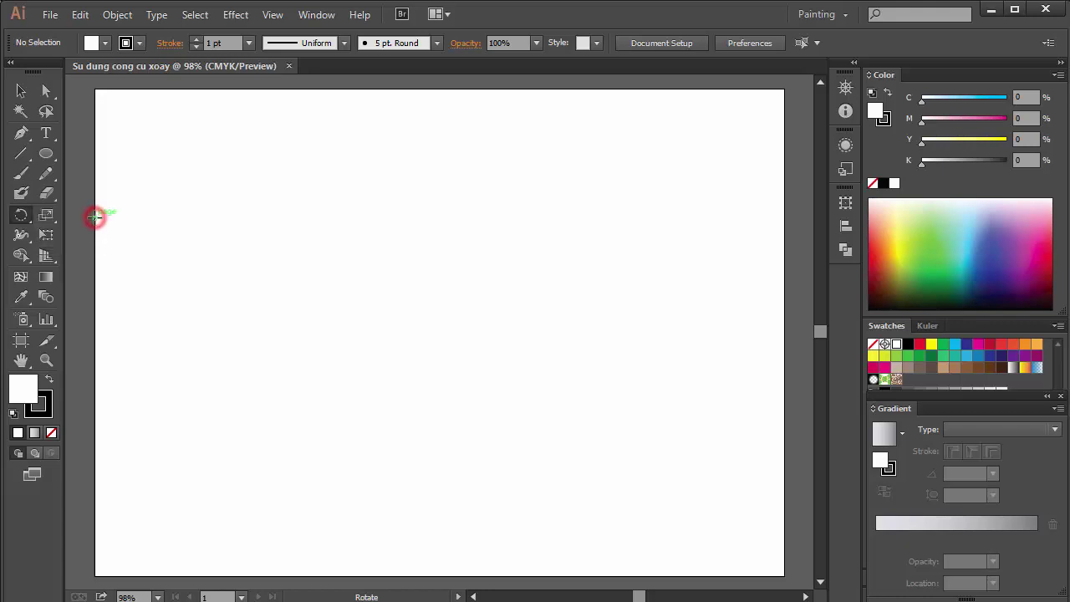
left_click(47, 155)
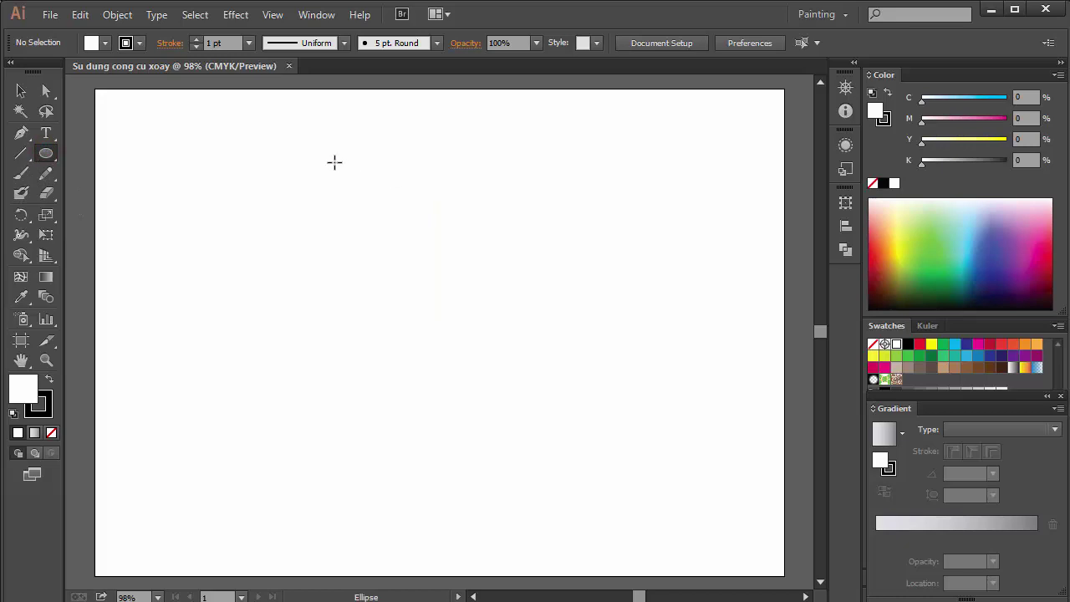
left_click_drag(334, 162, 389, 331)
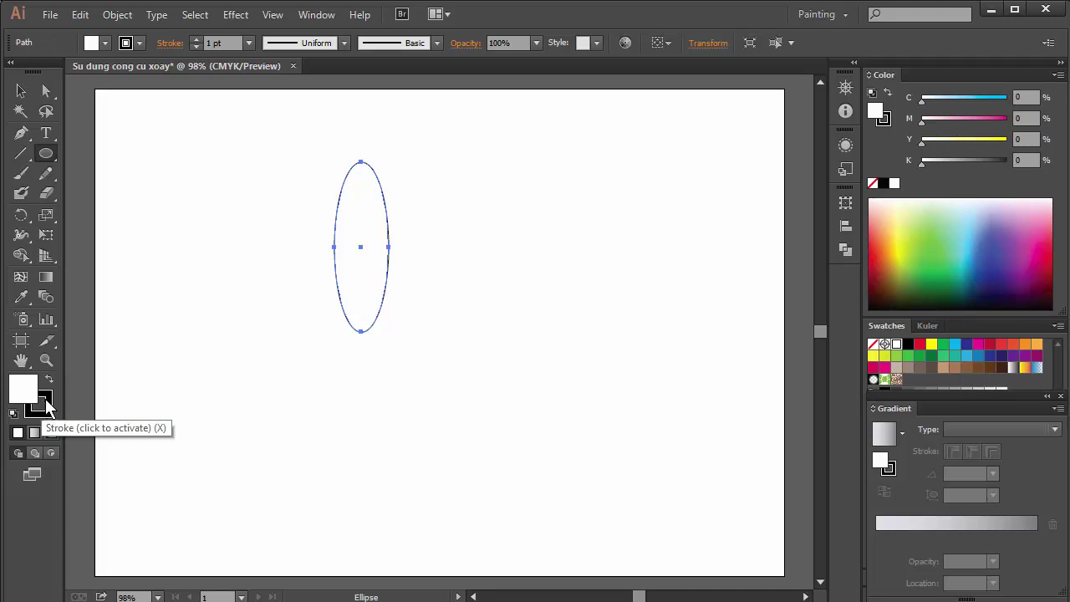
Give the ellipse no stroke and a solid magenta fill.
left_click(45, 405)
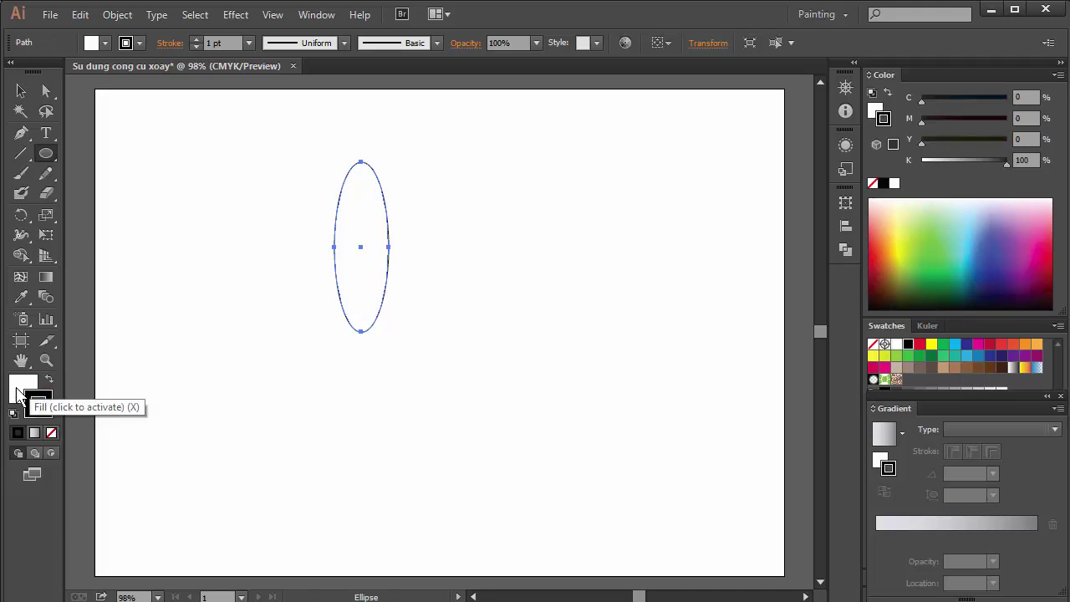
left_click(50, 432)
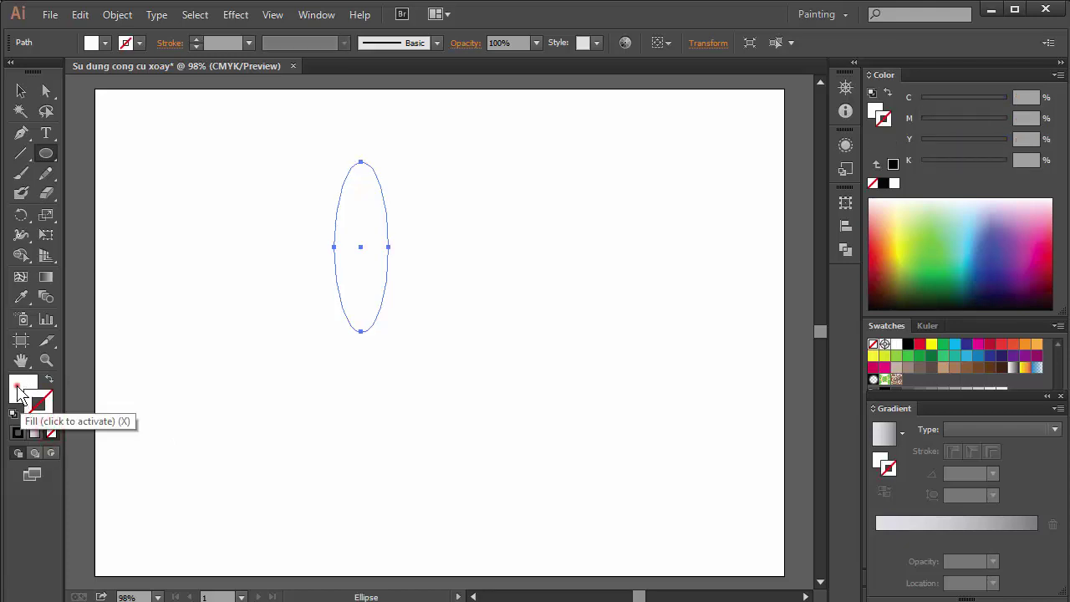
left_click(18, 390)
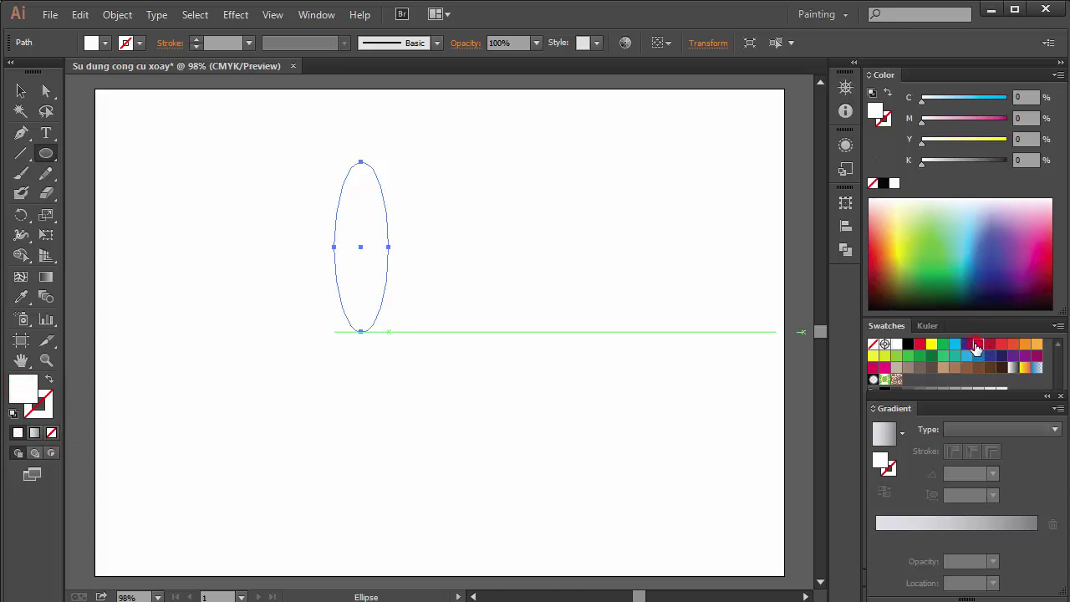
left_click(978, 344)
left_click(21, 90)
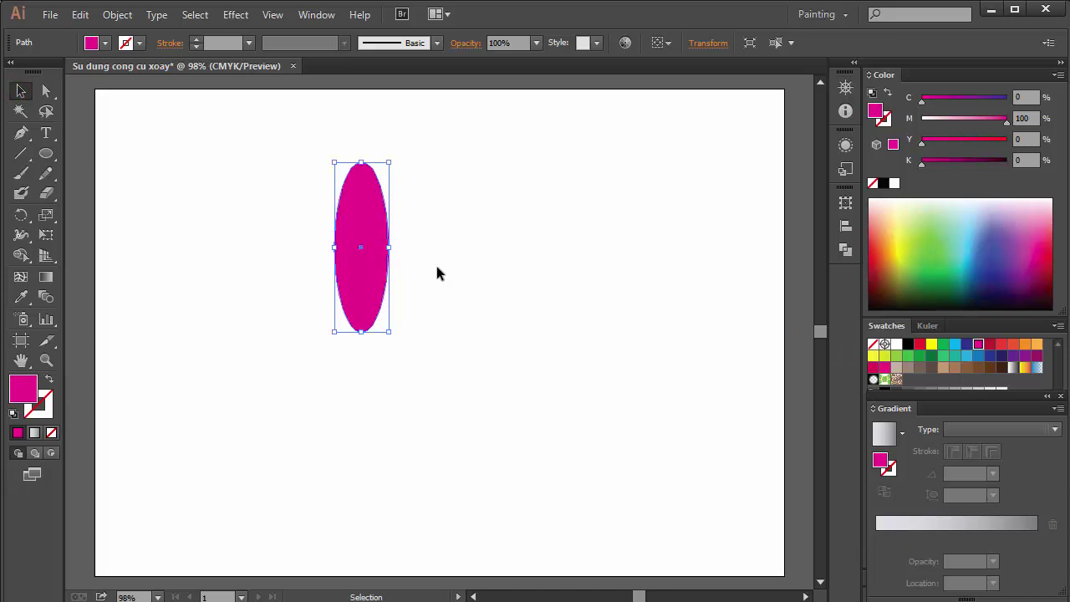
left_click(21, 214)
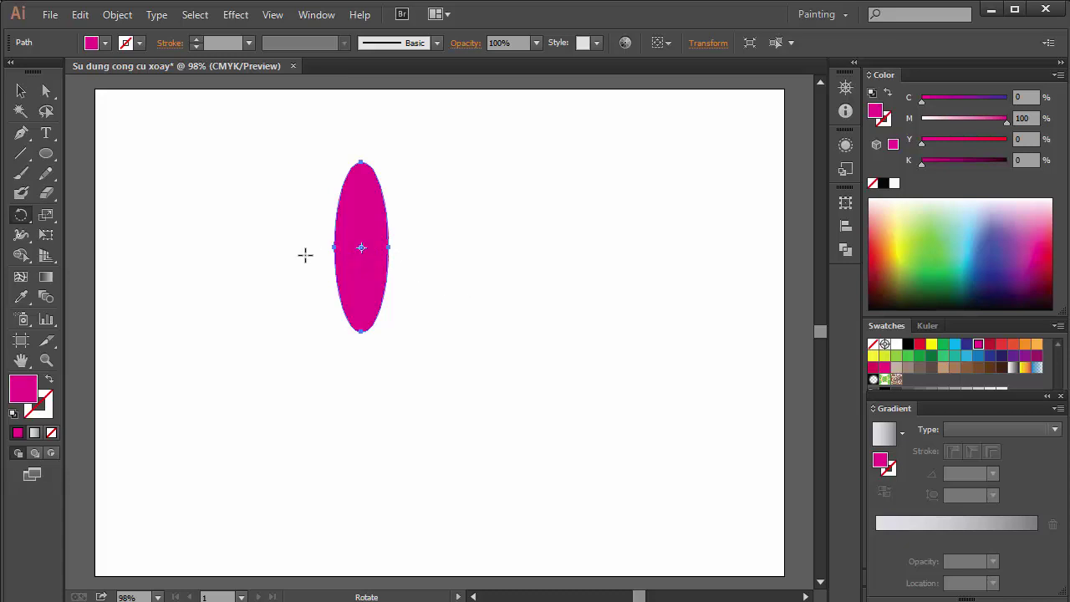
left_click(28, 220)
mouse_move(377, 209)
left_mouse_down()
mouse_move(414, 229)
mouse_move(398, 279)
mouse_move(375, 193)
mouse_move(443, 246)
left_mouse_up()
left_click_drag(454, 284, 349, 322)
mouse_move(361, 198)
left_mouse_down()
mouse_move(172, 299)
mouse_move(376, 179)
mouse_move(399, 177)
left_mouse_up()
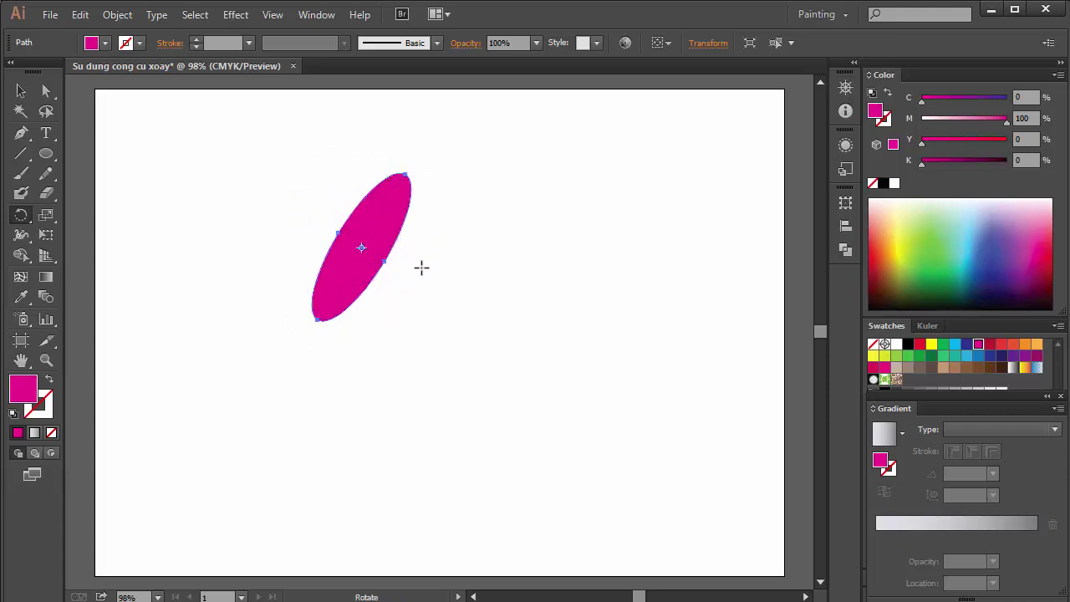
mouse_move(389, 194)
left_mouse_down()
mouse_move(371, 192)
mouse_move(358, 221)
left_mouse_up()
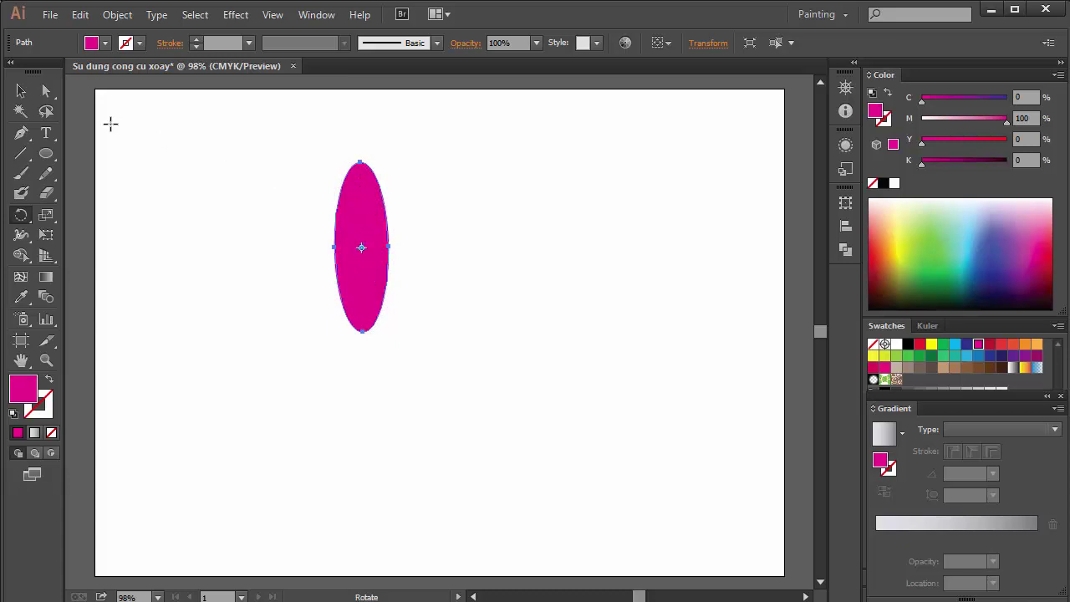
left_click(20, 91)
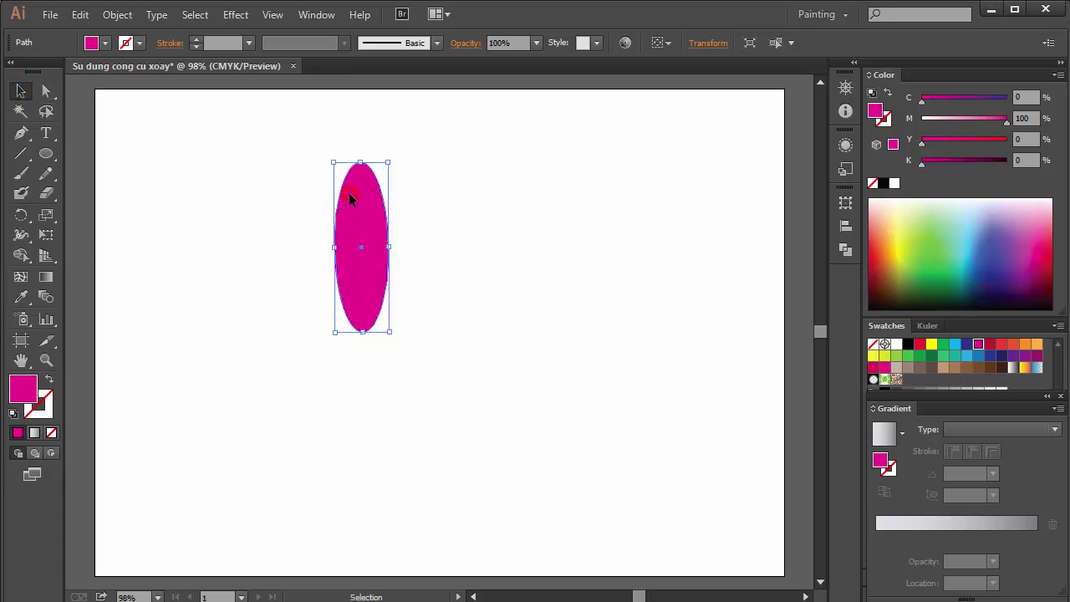
Drop a copy of the magenta ellipse rotated about -51° around its centre.
left_click(21, 216)
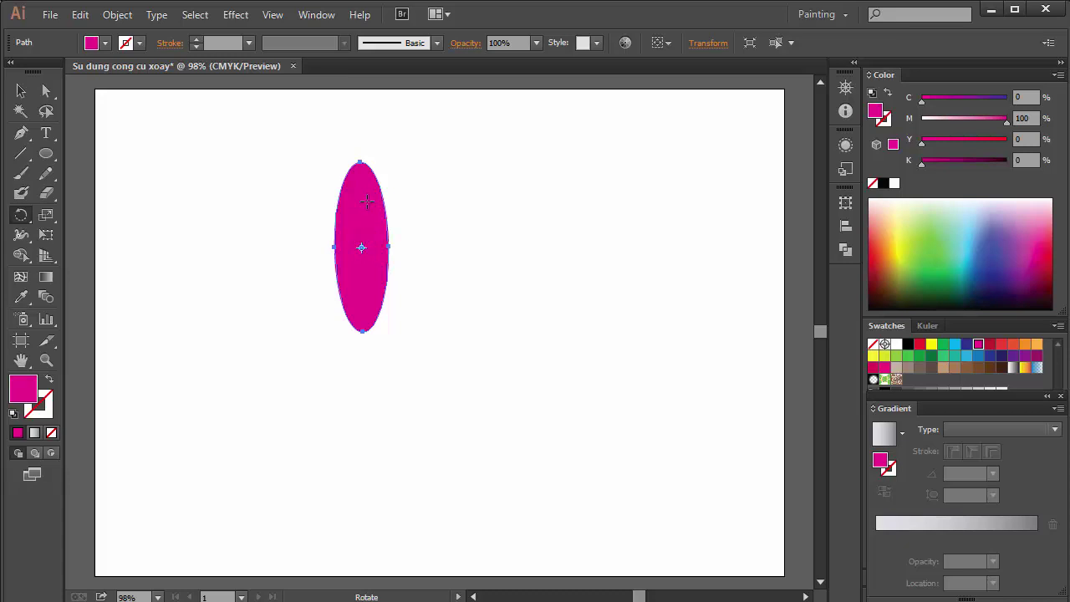
left_click_drag(364, 195, 407, 218)
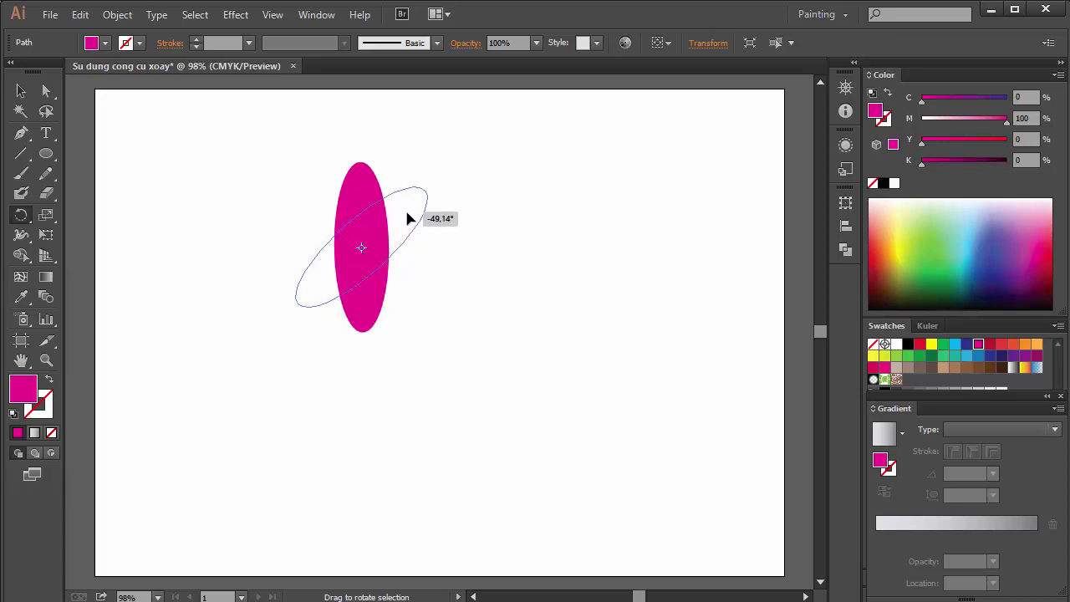
left_click_drag(407, 218, 408, 219)
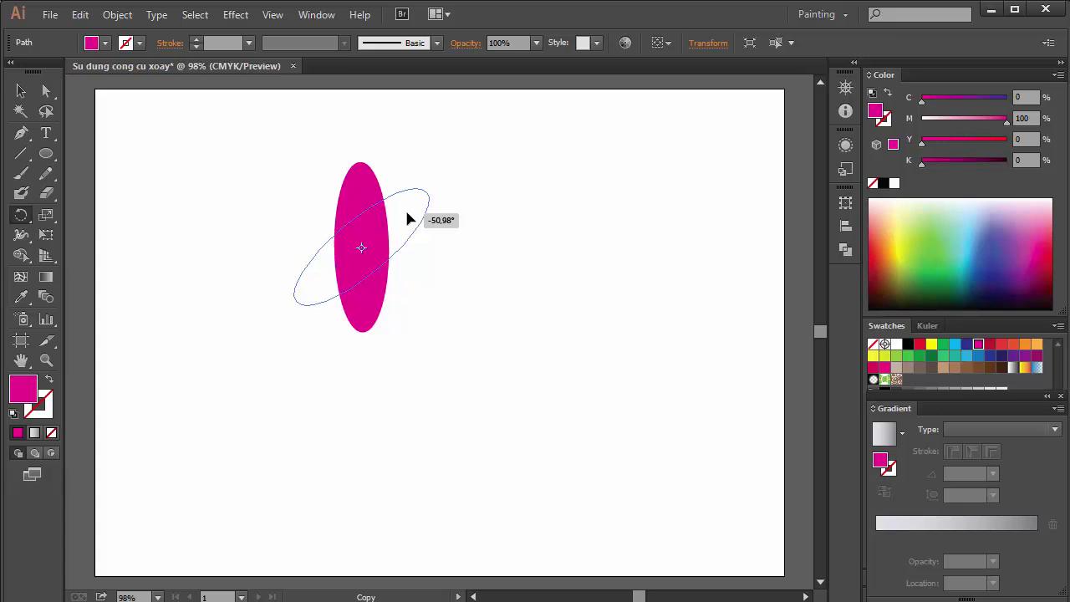
left_click_drag(407, 219, 408, 219)
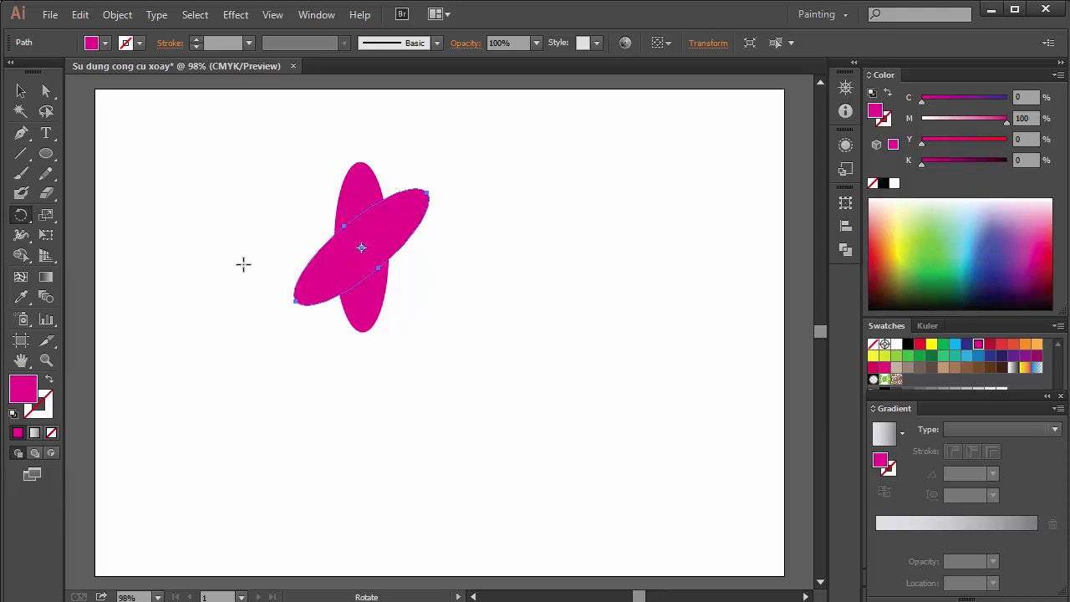
key("ctrl")
Repeat the rotated copy with Transform Again and Ctrl+D until the petals form a full flower.
left_click(117, 14)
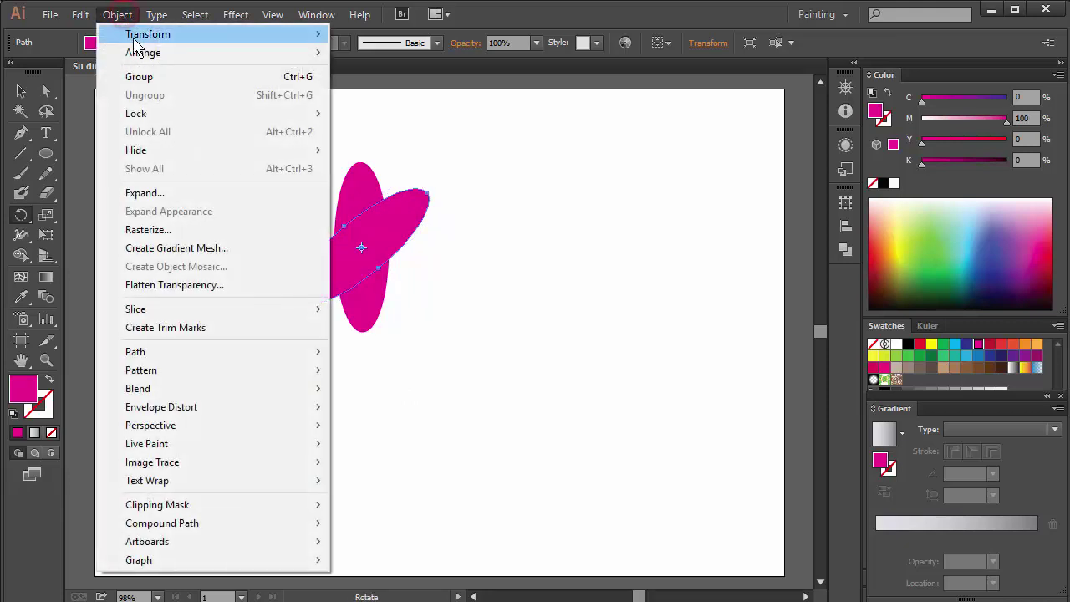
mouse_move(148, 34)
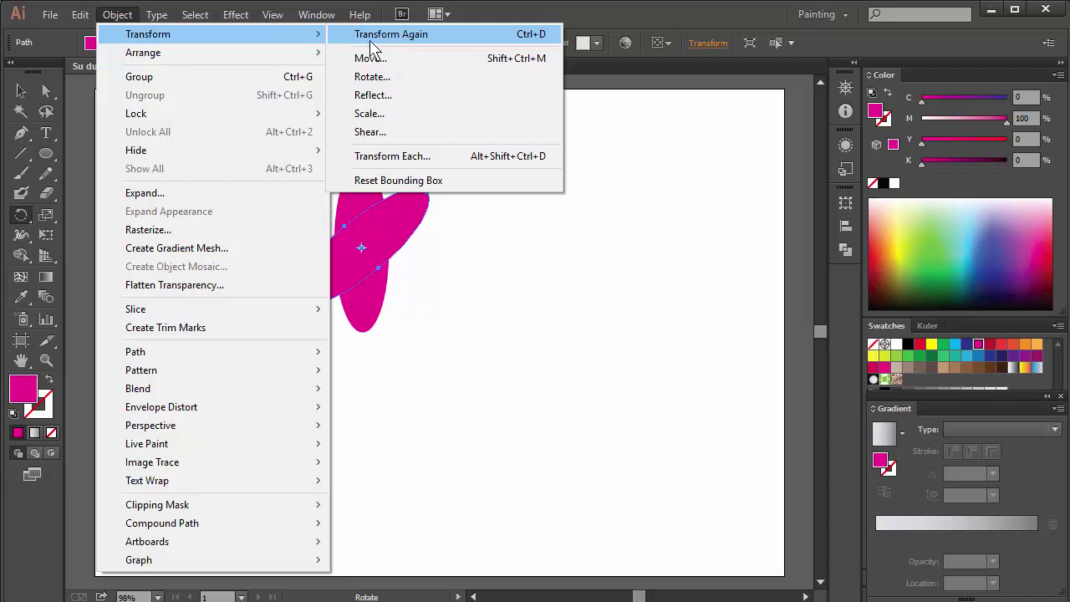
left_click(443, 41)
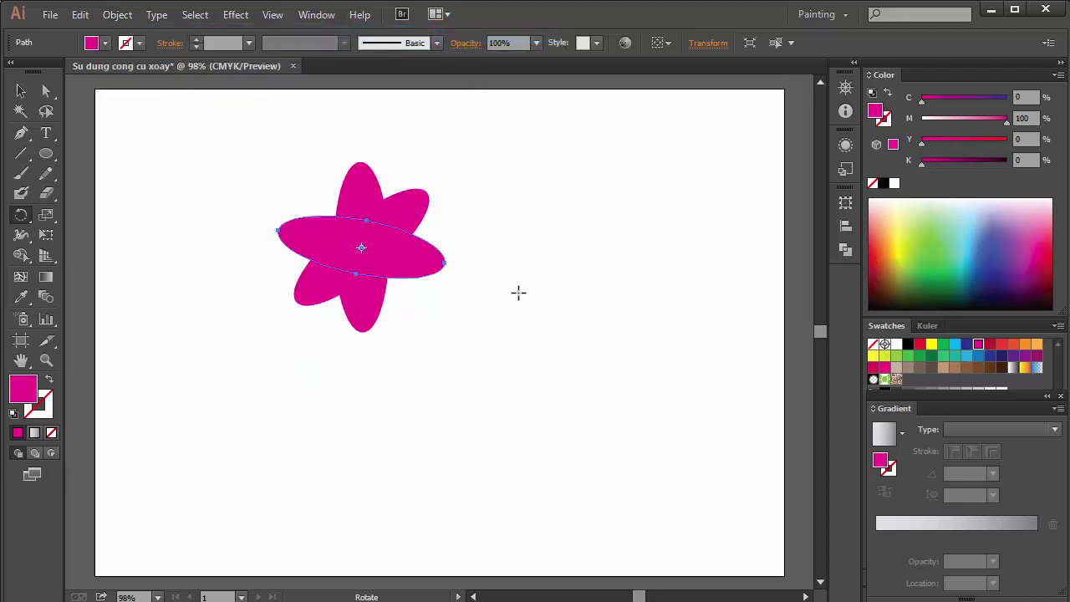
key("v")
key("ctrl+d")
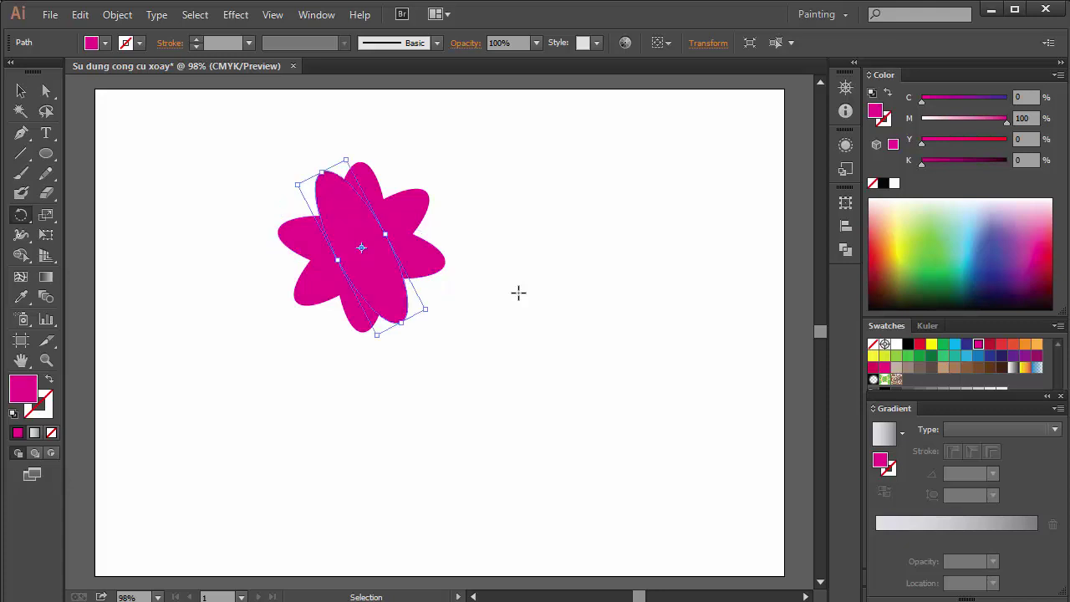
key("ctrl+d")
key("ctrl+d")
key("ctrl+d")
key("ctrl+d")
key("ctrl+d")
key("ctrl+d")
key("ctrl+d")
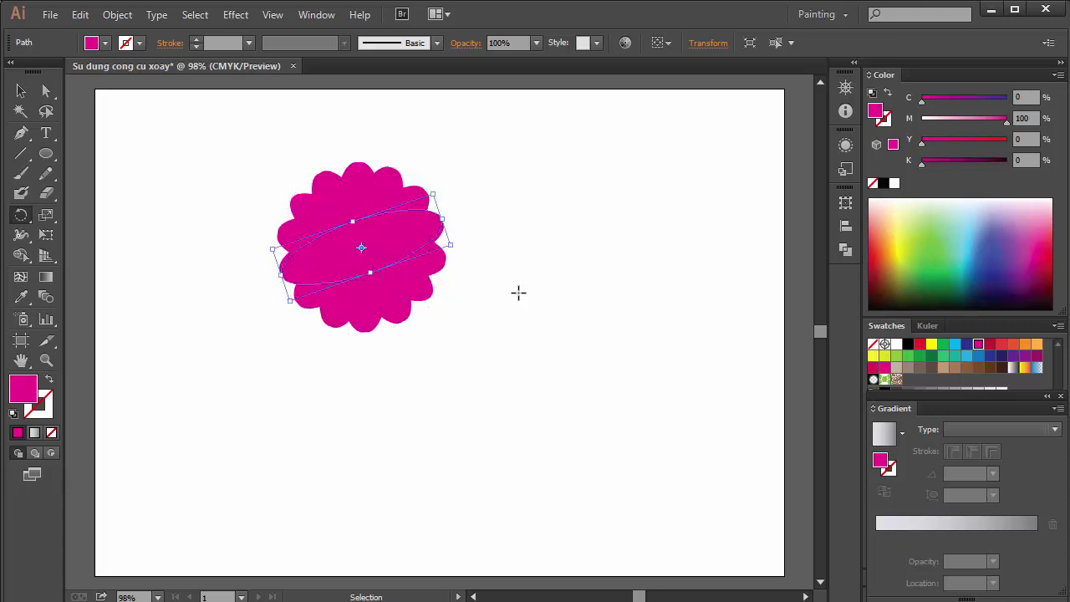
key("ctrl+d")
key("ctrl+d")
key("ctrl+d")
key("ctrl+d")
key("ctrl+d")
key("ctrl+d")
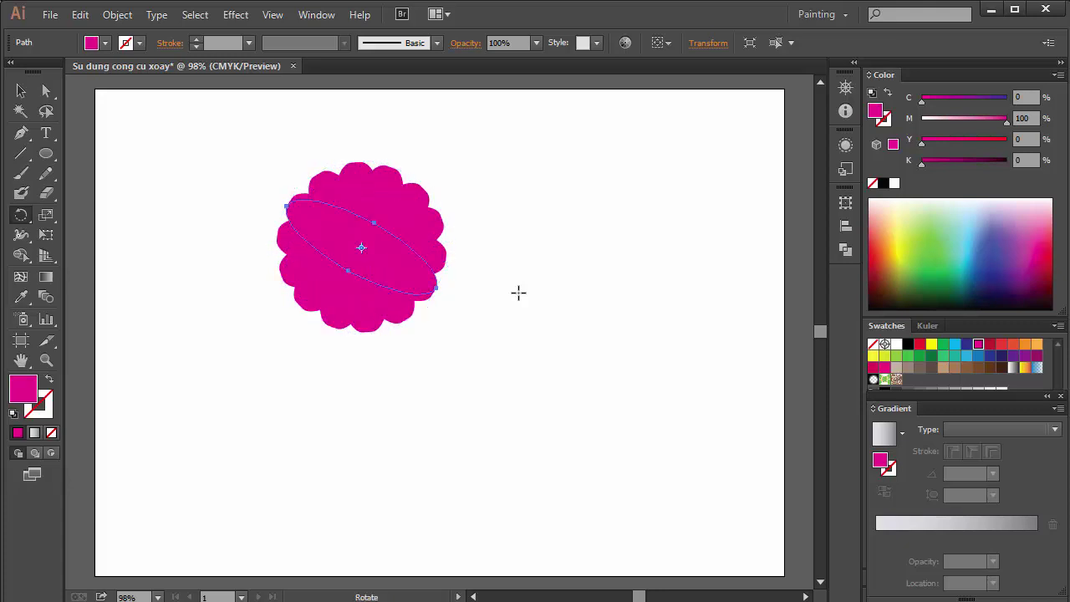
key("r")
Select all the petals and move the flower up and to the right.
left_click(21, 91)
left_click(455, 343)
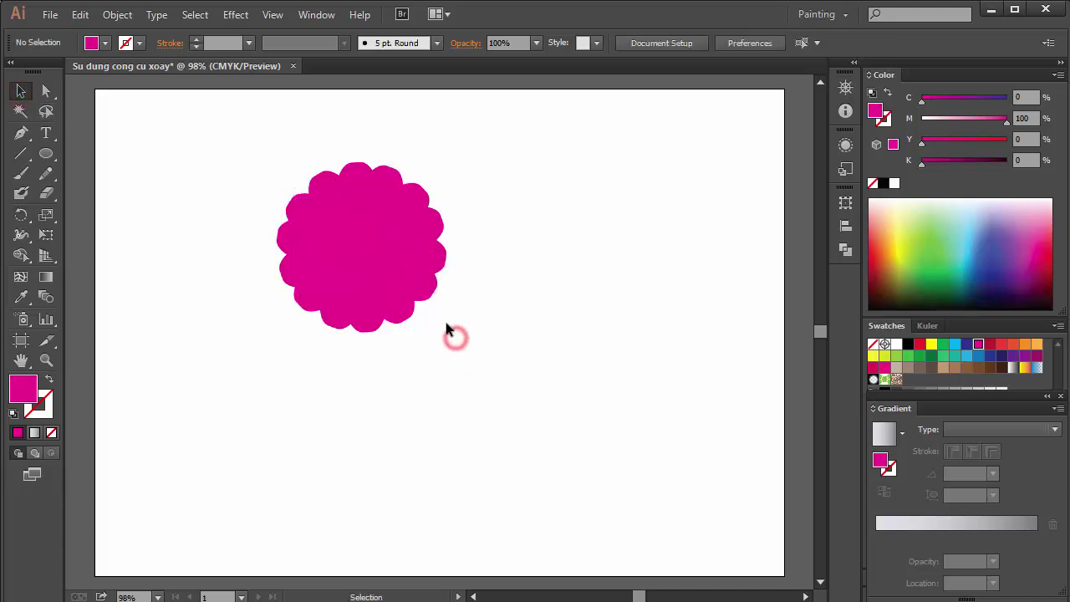
left_click_drag(244, 132, 505, 336)
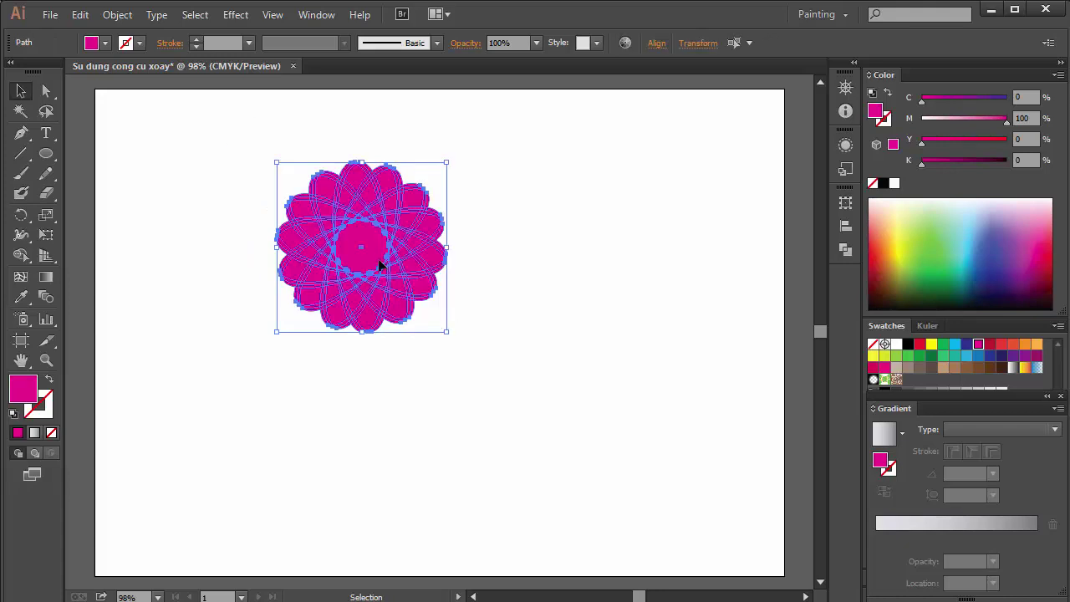
mouse_move(399, 238)
left_mouse_down()
mouse_move(544, 203)
mouse_move(547, 193)
left_mouse_up()
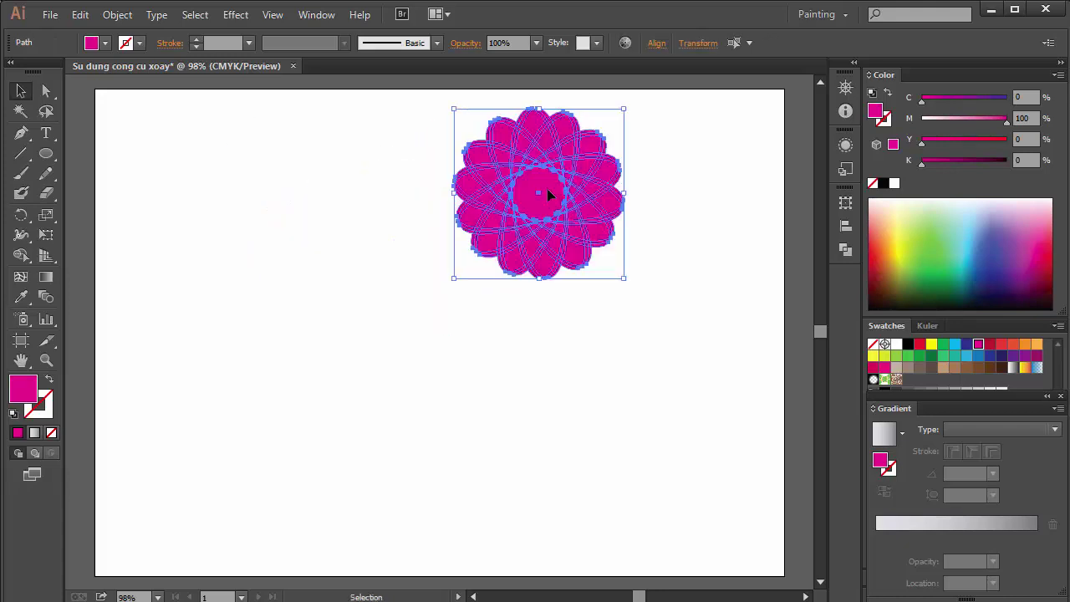
left_click(292, 251)
Draw a tall ellipse on the left and drop a copy rotated about -31° around a pivot.
left_click(46, 154)
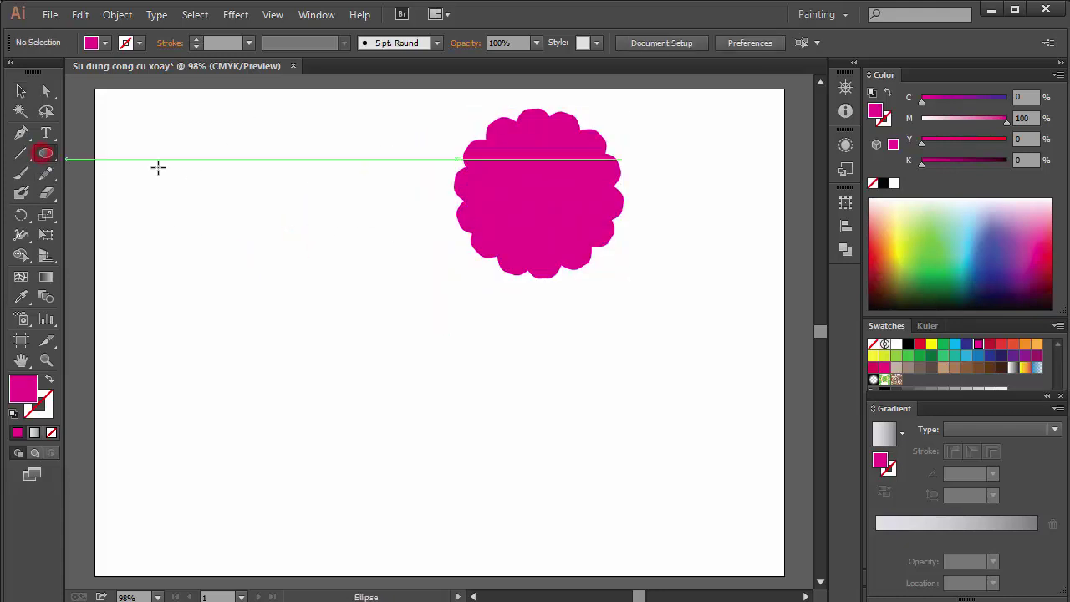
left_click_drag(213, 151, 254, 301)
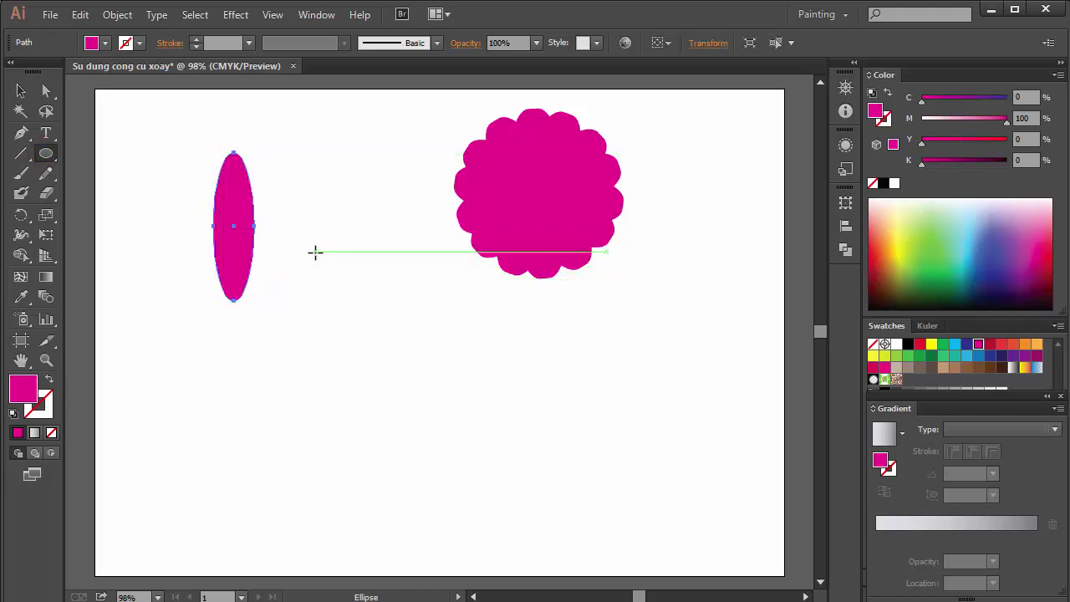
left_click(21, 215)
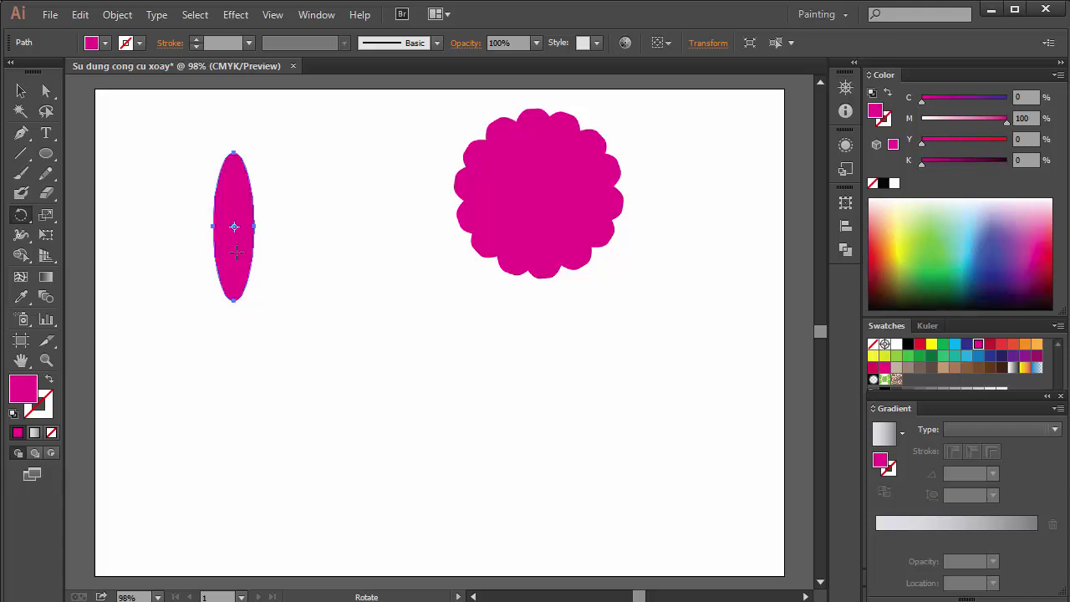
left_click(237, 253)
left_click_drag(237, 189, 304, 213)
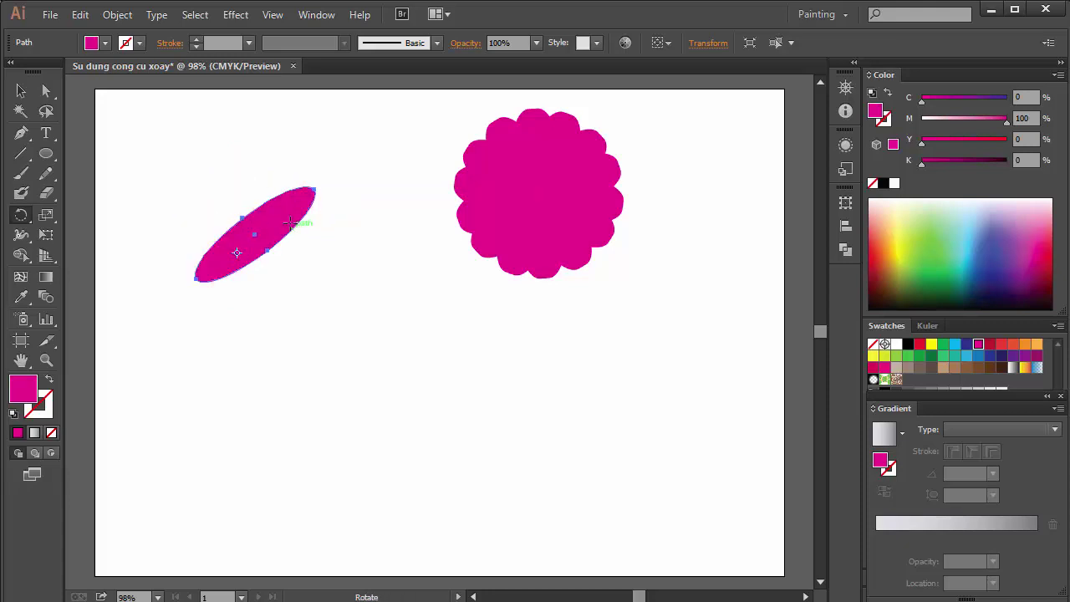
left_click_drag(294, 226, 303, 254)
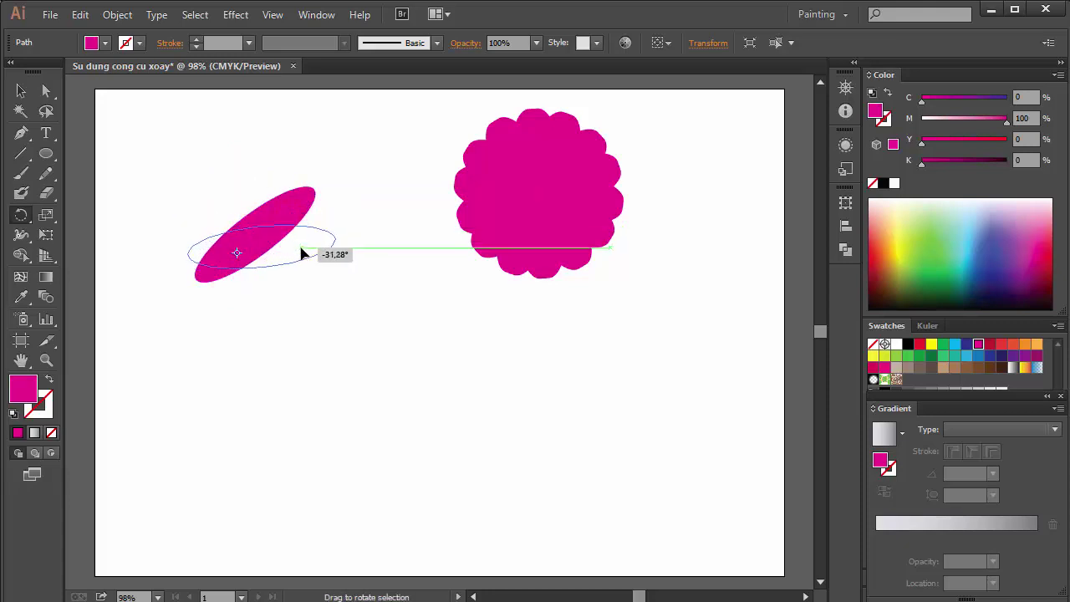
key("alt")
left_click_drag(303, 254, 303, 249)
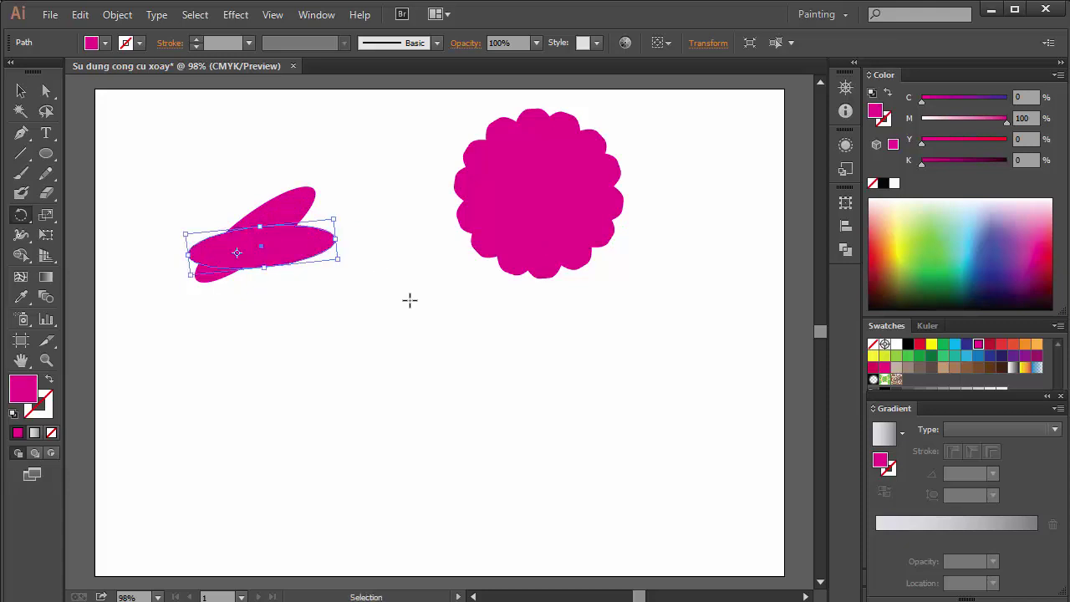
Repeat the rotated copy five times with Ctrl+D and select all the new flower's petals.
key("ctrl+d")
key("ctrl+d")
key("ctrl+d")
key("ctrl+d")
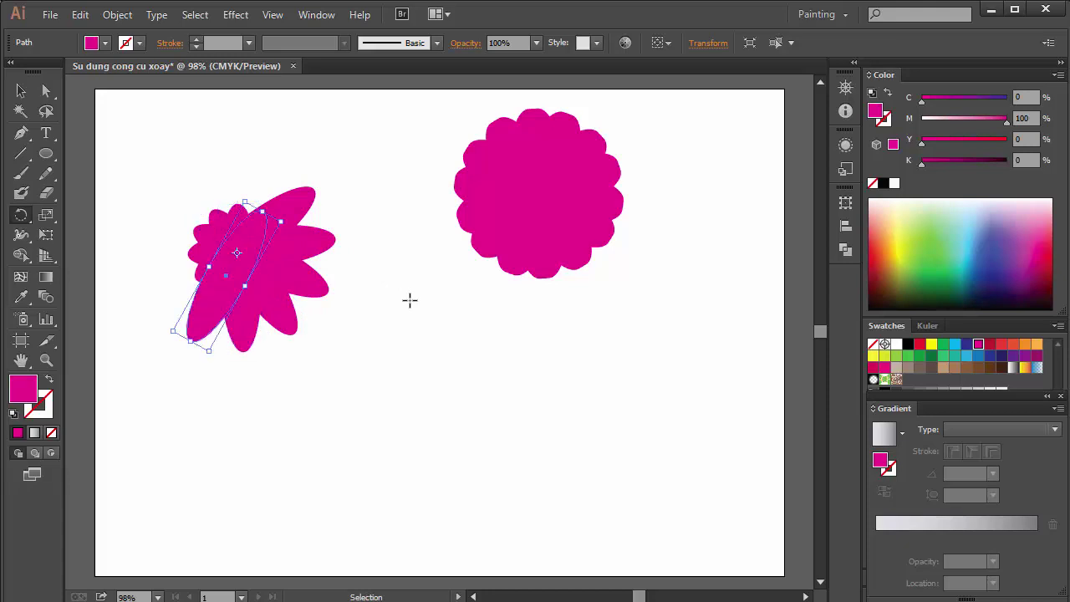
key("ctrl+d")
key("ctrl+d")
key("ctrl+d")
key("ctrl+d")
key("ctrl+d")
key("ctrl+d")
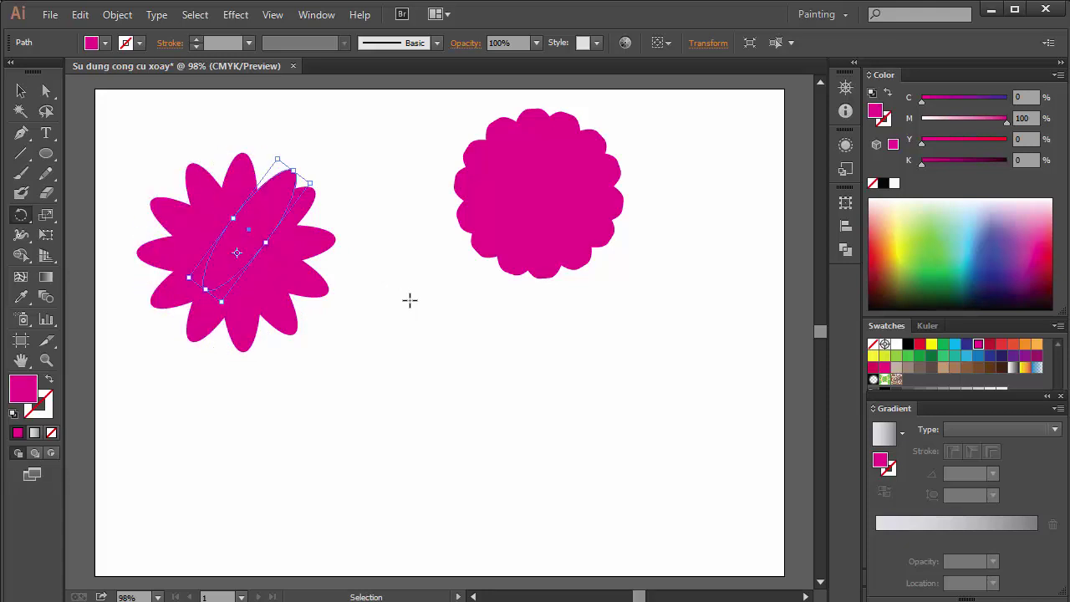
key("ctrl+d")
key("ctrl+d")
key("ctrl+d")
key("ctrl+d")
key("ctrl+d")
key("ctrl+d")
key("ctrl+d")
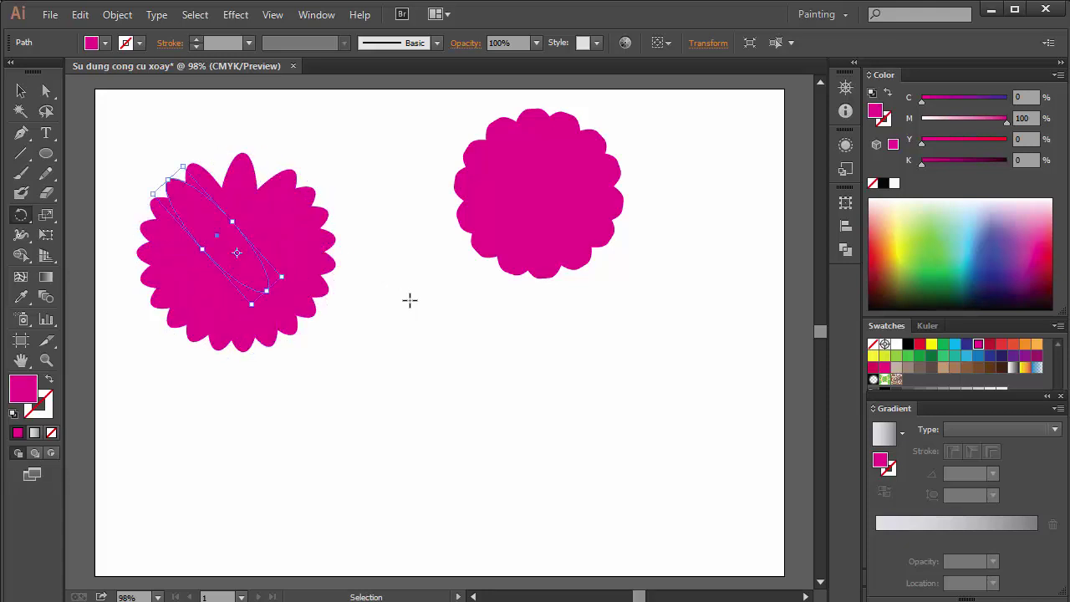
key("ctrl+d")
key("ctrl+d")
key("ctrl+d")
key("ctrl+d")
key("ctrl+d")
key("ctrl+d")
key("ctrl+d")
key("ctrl+d")
key("ctrl+d")
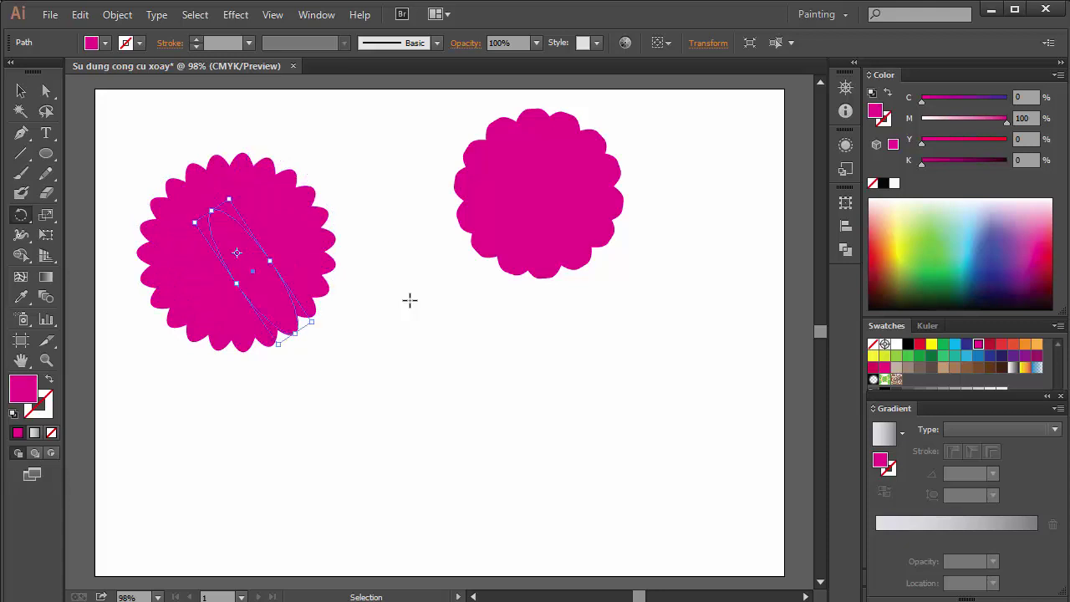
key("ctrl+d")
left_click(21, 90)
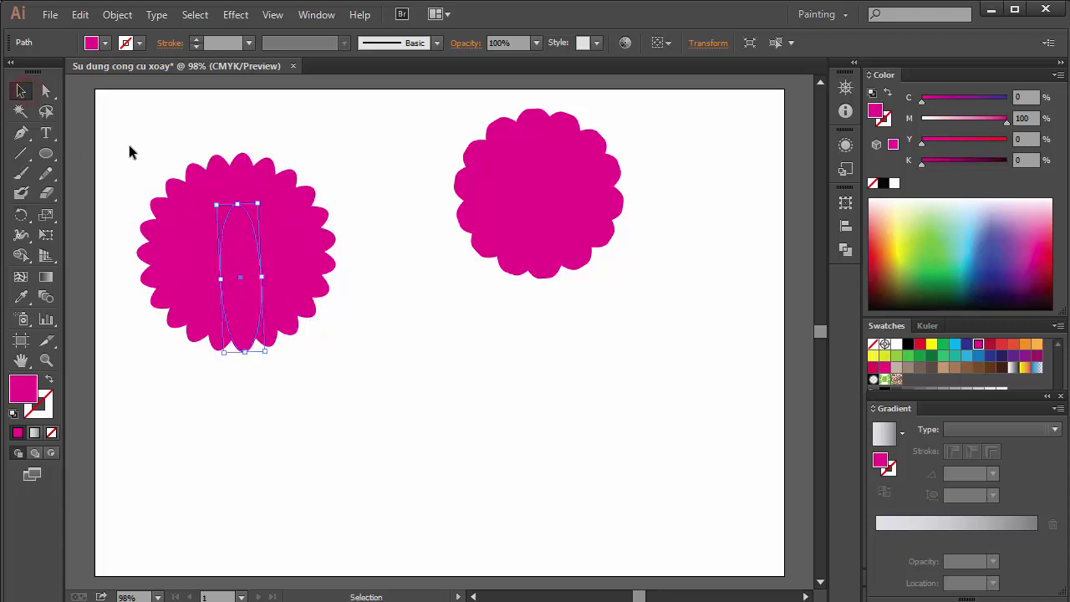
left_click_drag(127, 140, 344, 360)
Group the left flower, shrink it, move it top-left and set its opacity to 70%.
right_click(278, 251)
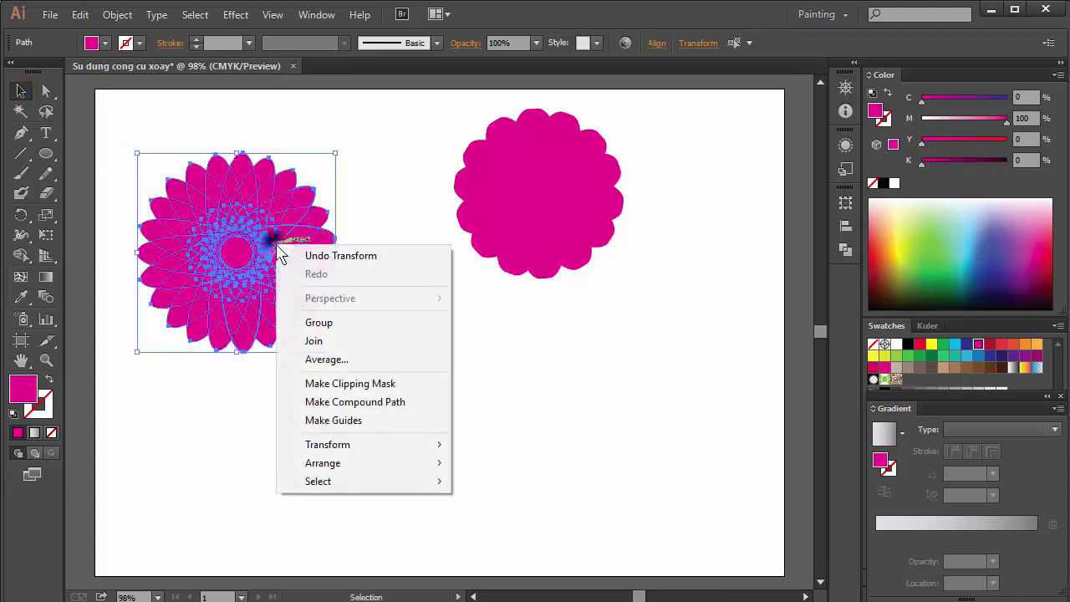
left_click(338, 323)
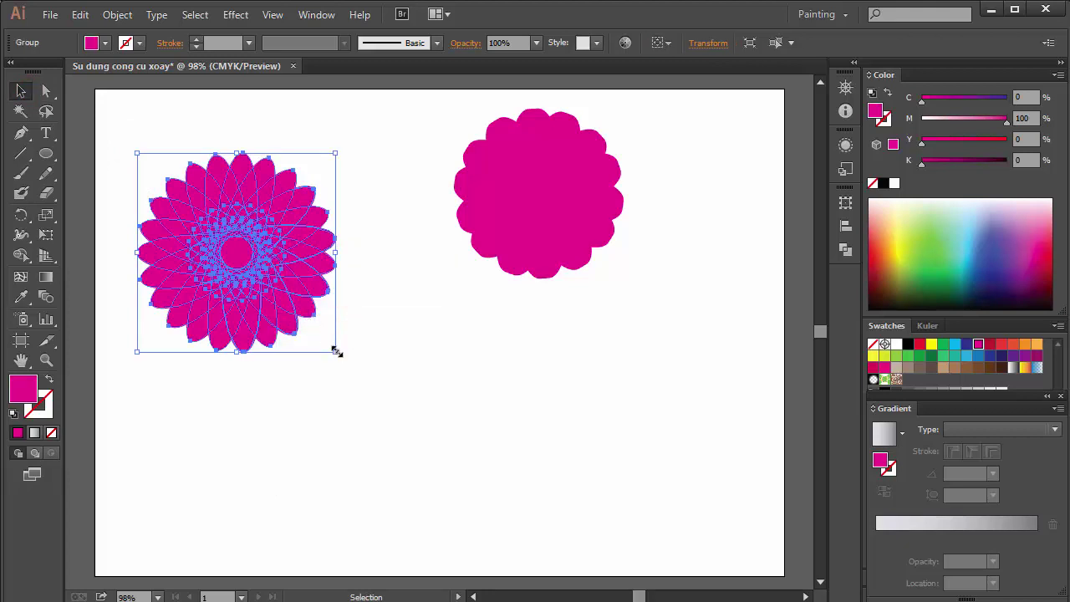
left_click_drag(335, 351, 235, 251)
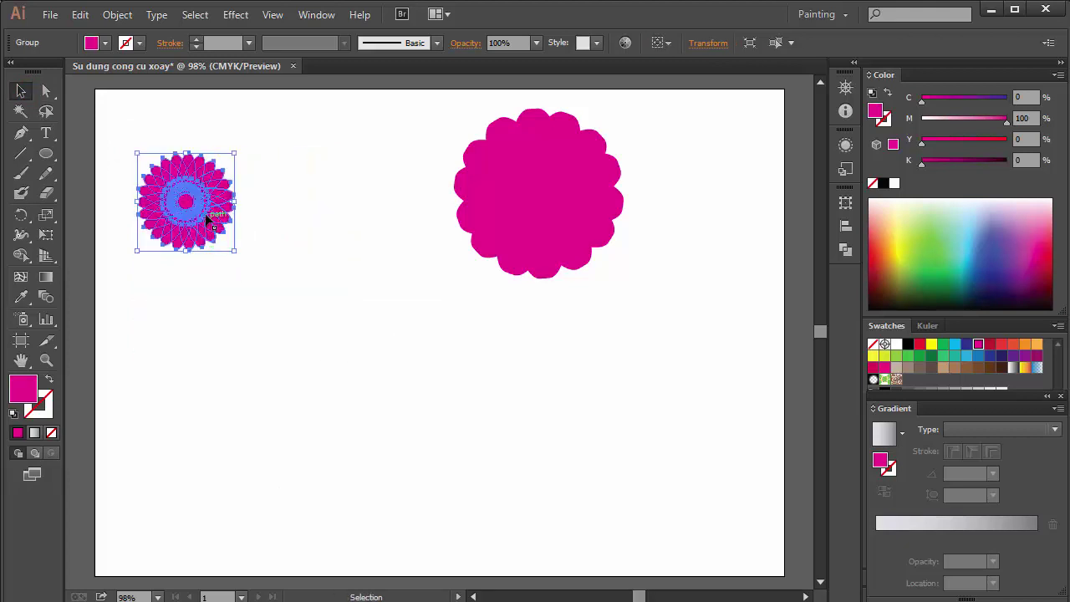
left_click_drag(213, 192, 215, 136)
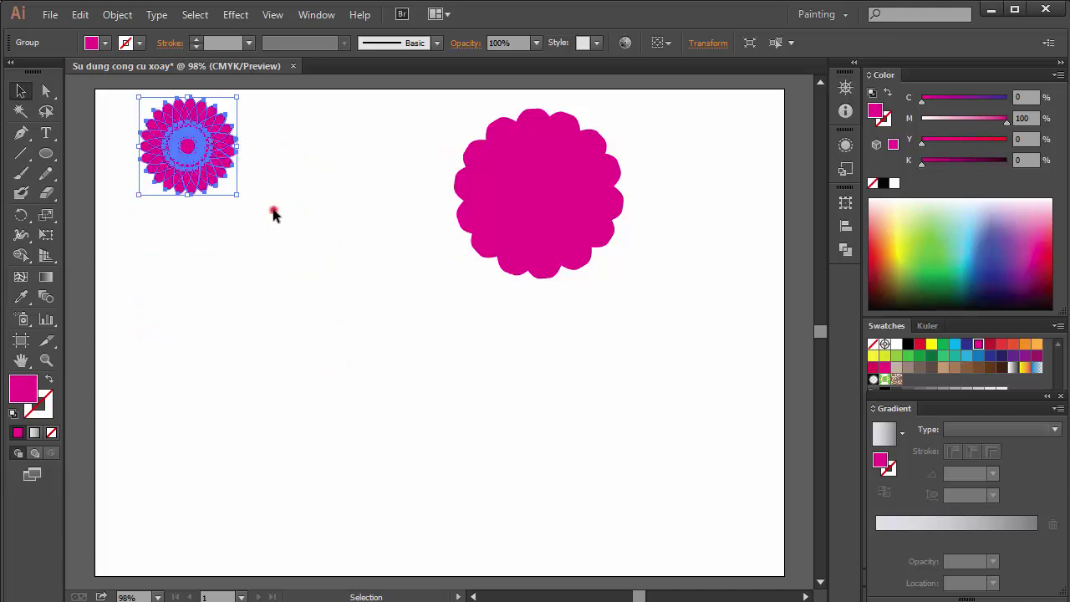
left_click(273, 214)
left_click(181, 118)
left_click(535, 43)
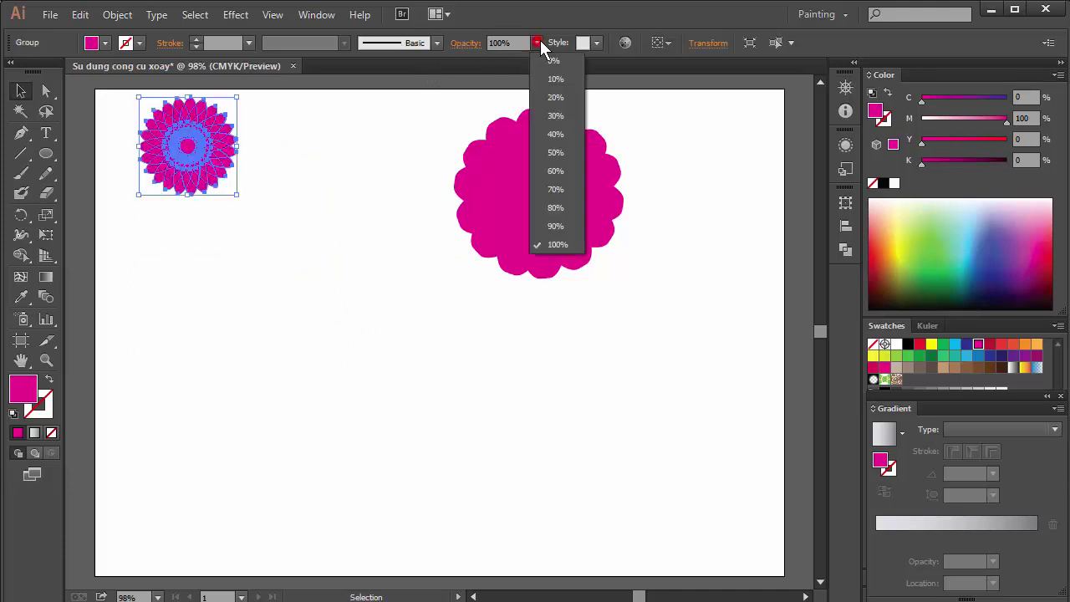
left_click(555, 190)
left_click(339, 242)
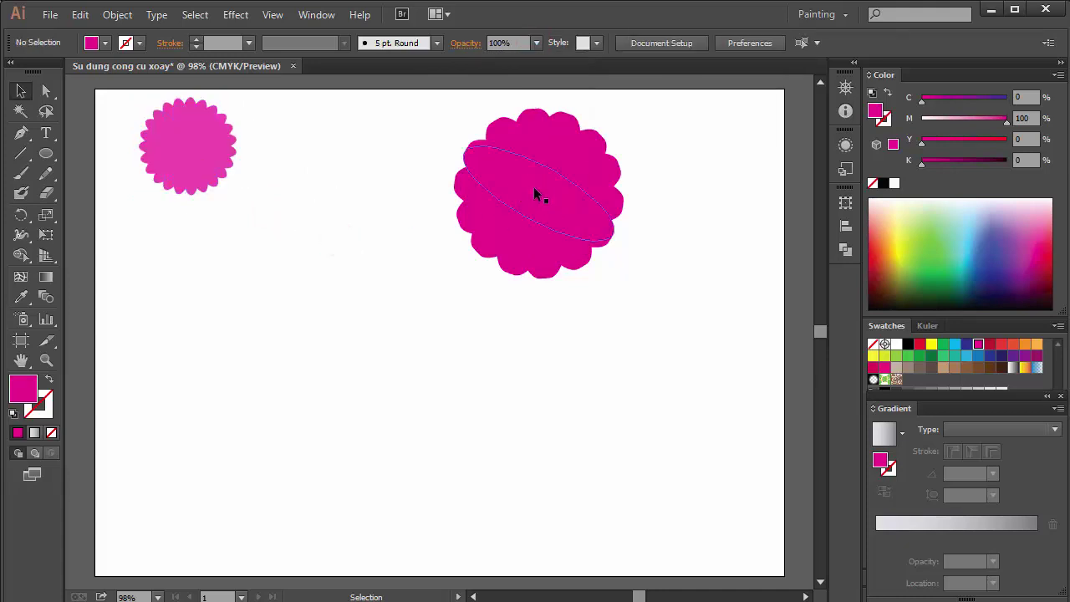
Group the right flower, move it beside the faded one and scale it down.
mouse_move(442, 105)
left_mouse_down()
mouse_move(473, 279)
mouse_move(667, 293)
left_mouse_up()
right_click(575, 187)
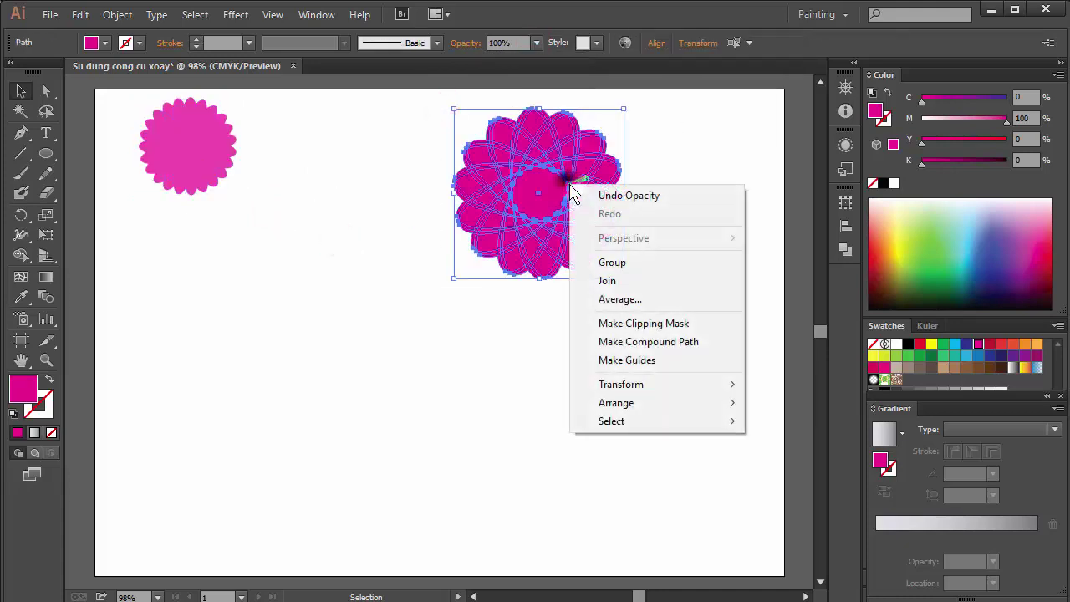
left_click(626, 262)
left_click_drag(569, 162, 361, 146)
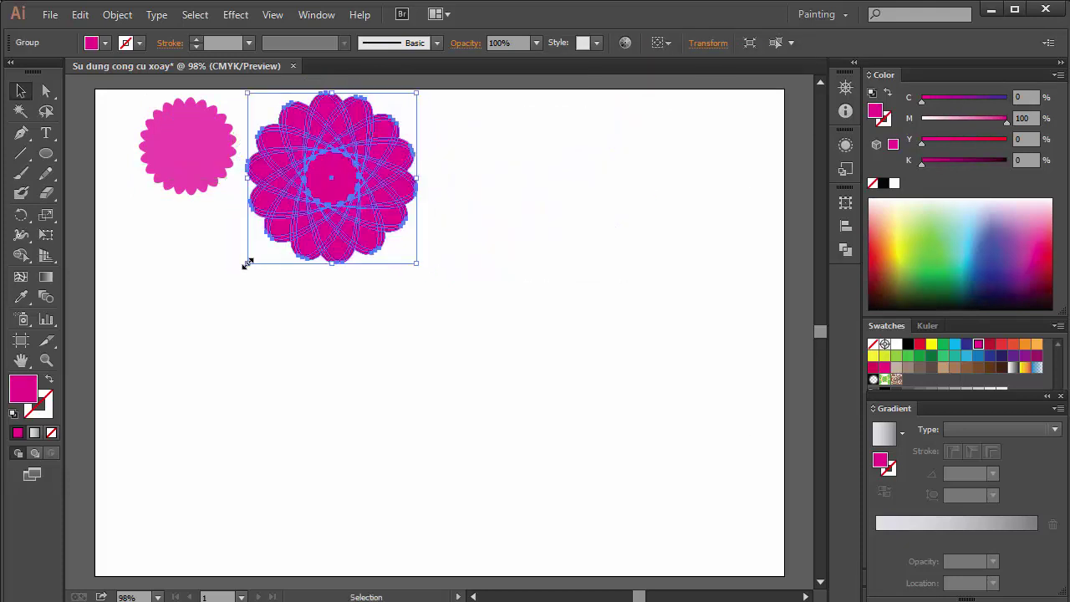
left_click_drag(249, 264, 297, 212)
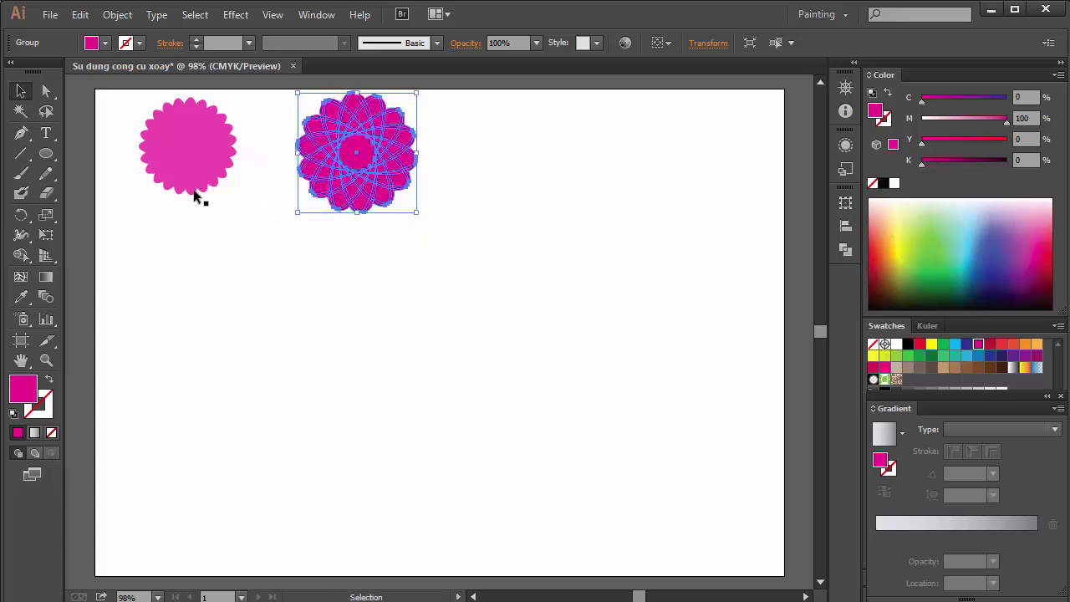
left_click(269, 317)
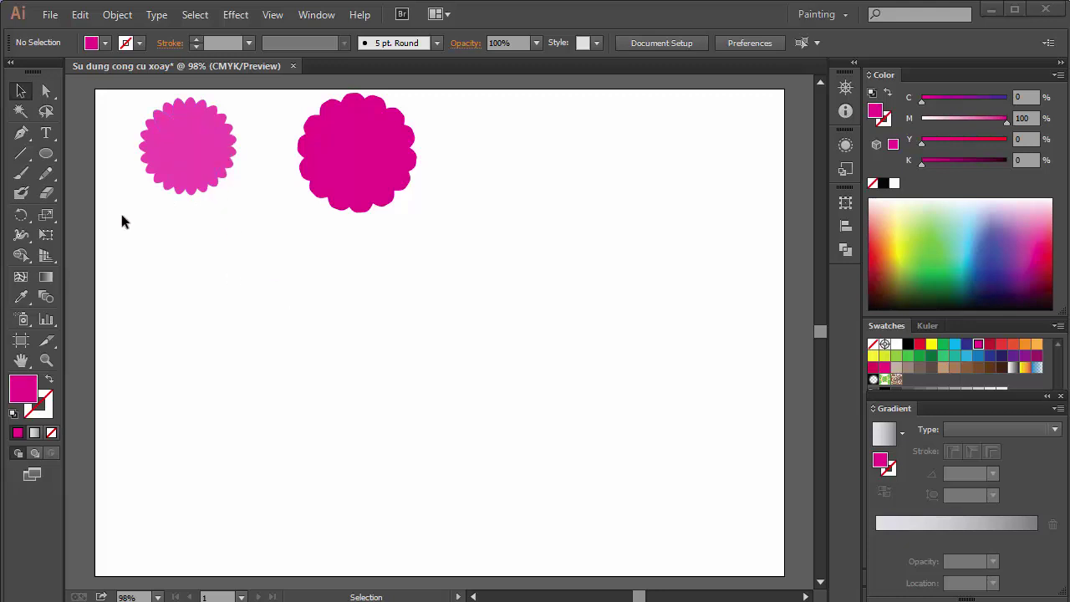
Draw a tall magenta ellipse below the flowers and nudge it up into place.
left_click(49, 154)
left_click_drag(266, 269, 307, 403)
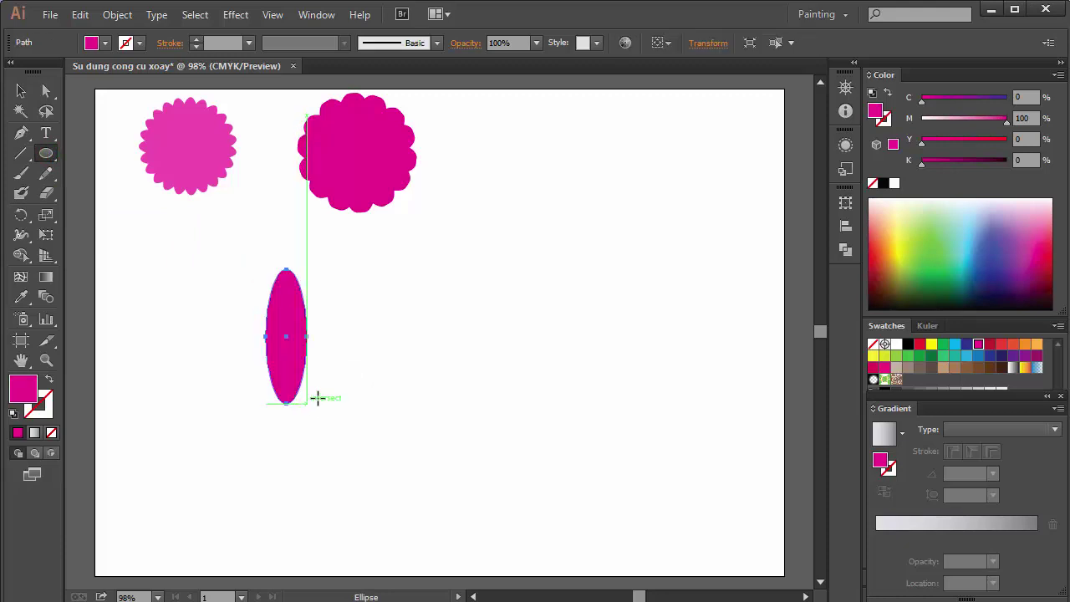
left_click(21, 90)
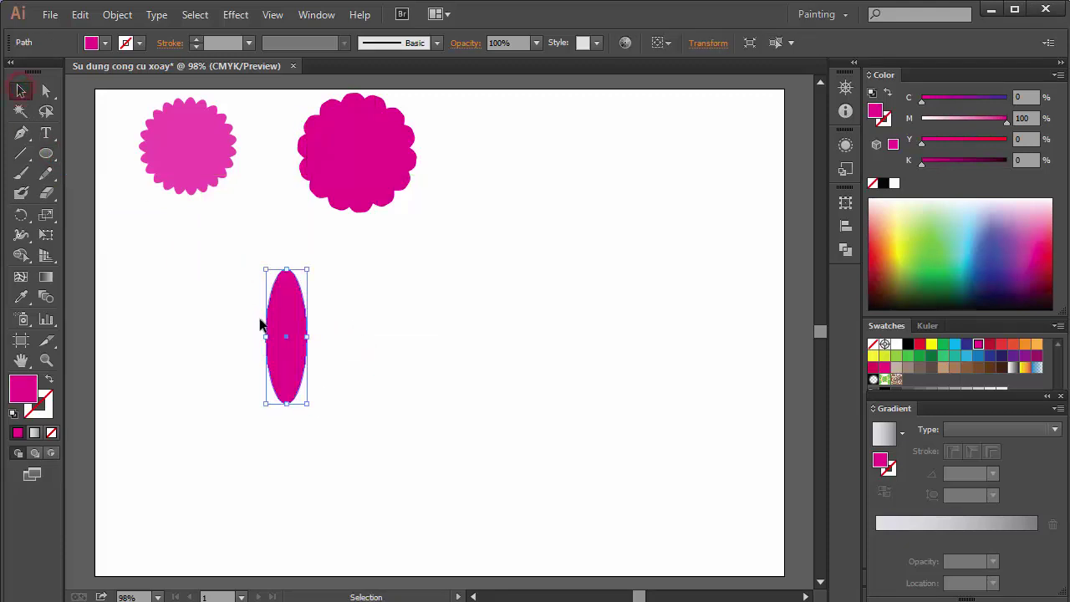
left_click_drag(284, 317, 284, 275)
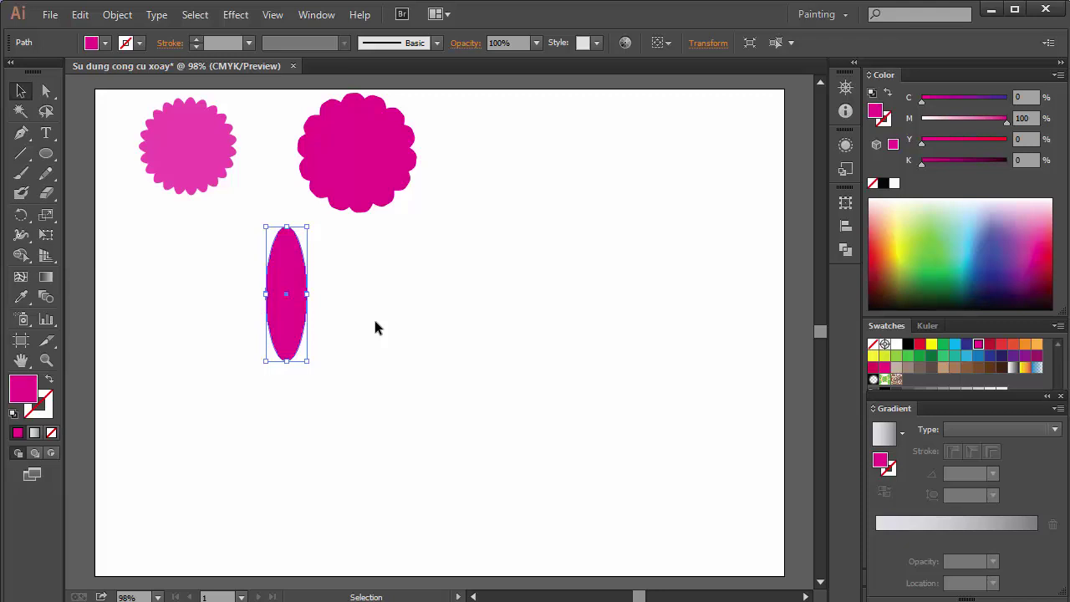
Make a copy of the ellipse rotated 30° around a pivot below it.
left_click(21, 216)
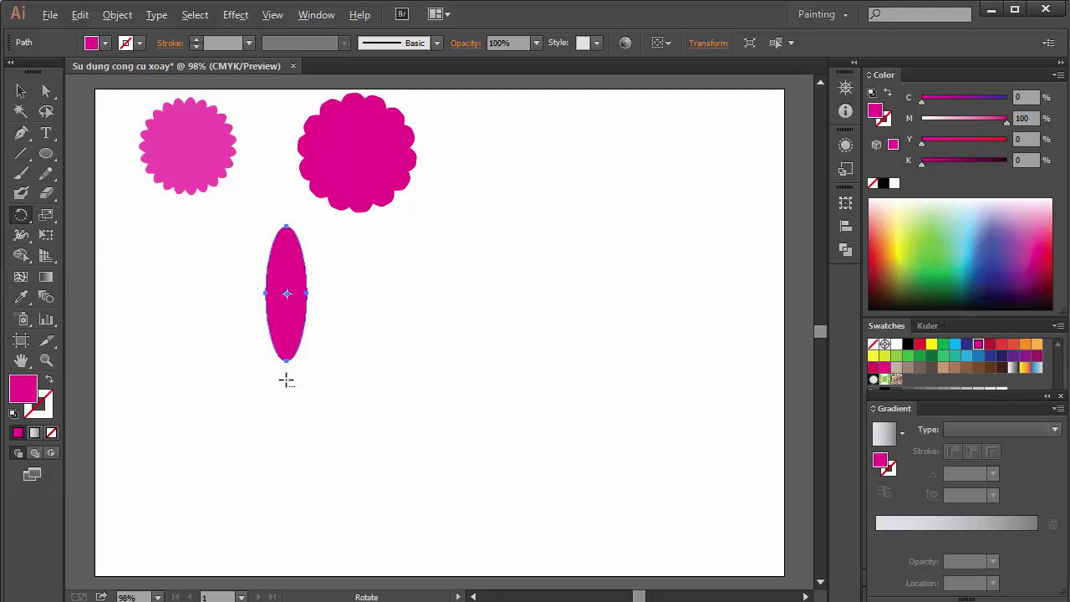
left_click(285, 380, "alt")
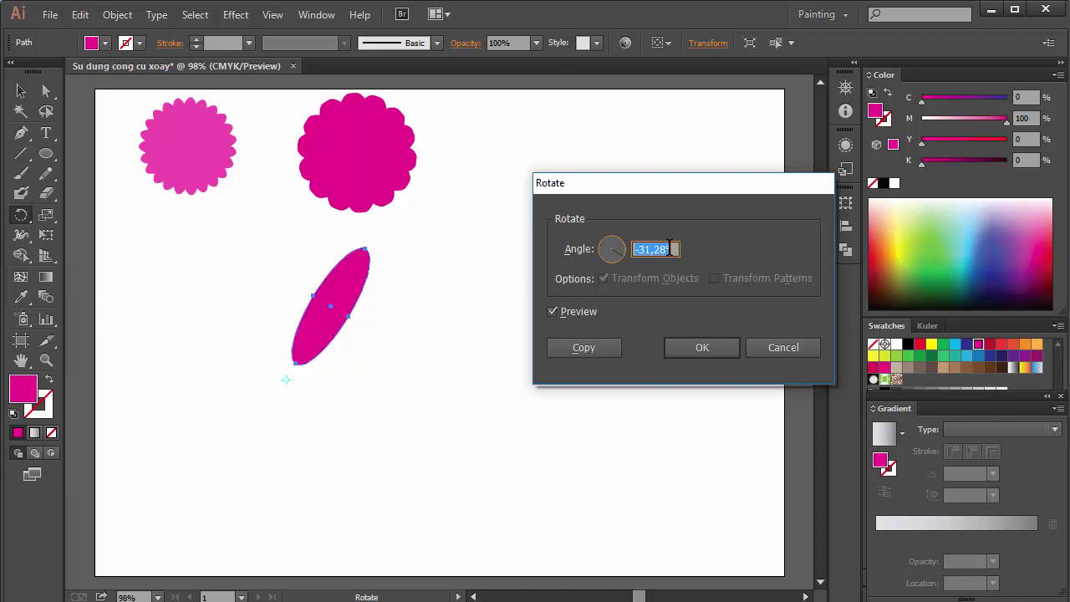
type("30")
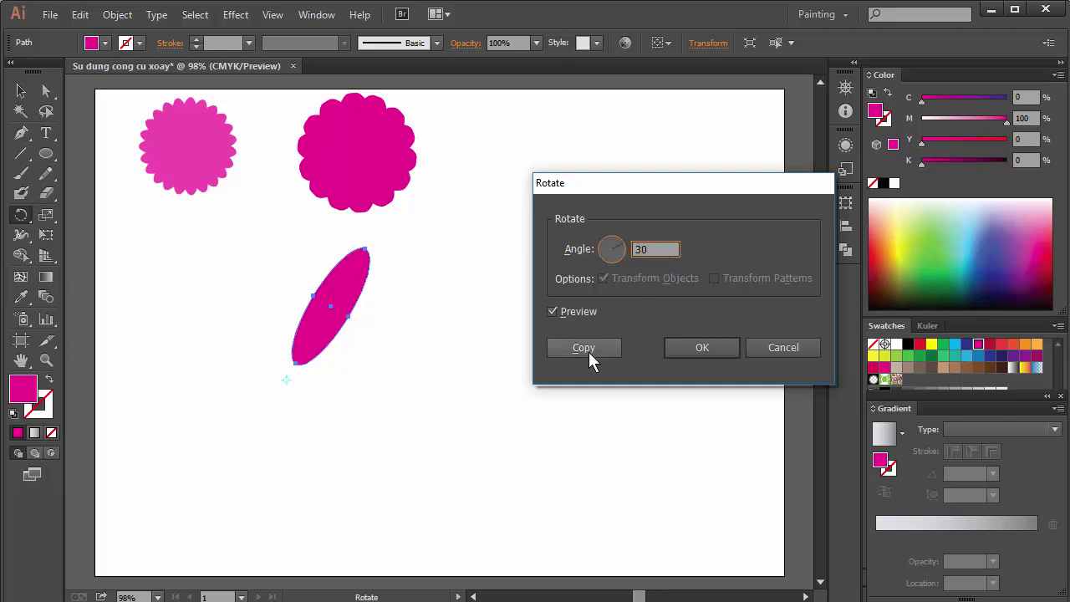
left_click(585, 348)
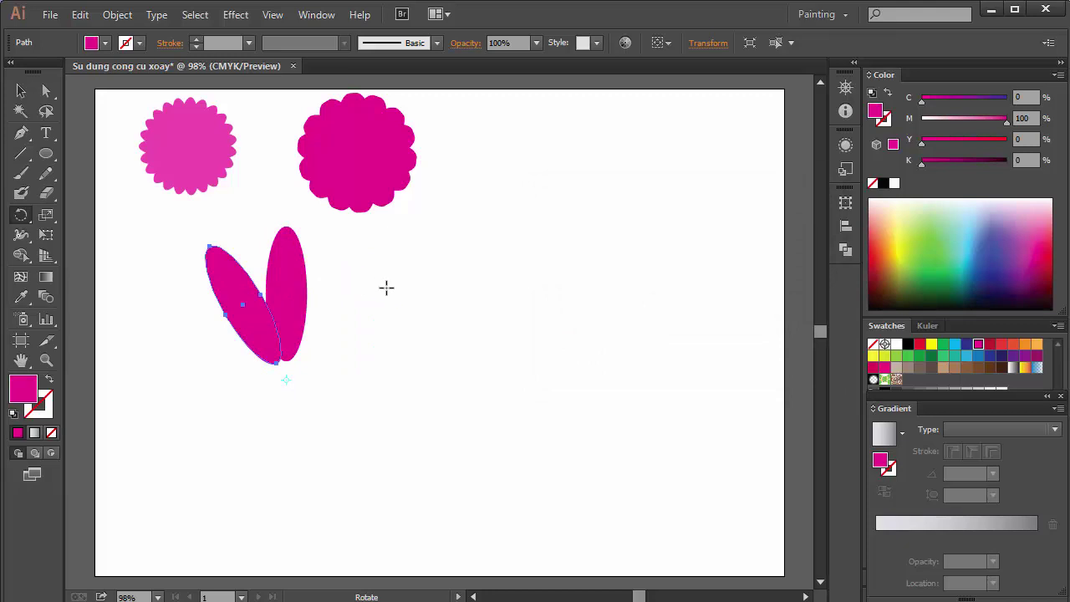
Repeat the 30° copy twice with Ctrl+D, then undo the added copies.
key("v")
key("ctrl+d")
key("ctrl+d")
key("ctrl+d")
key("ctrl+d")
key("ctrl+d")
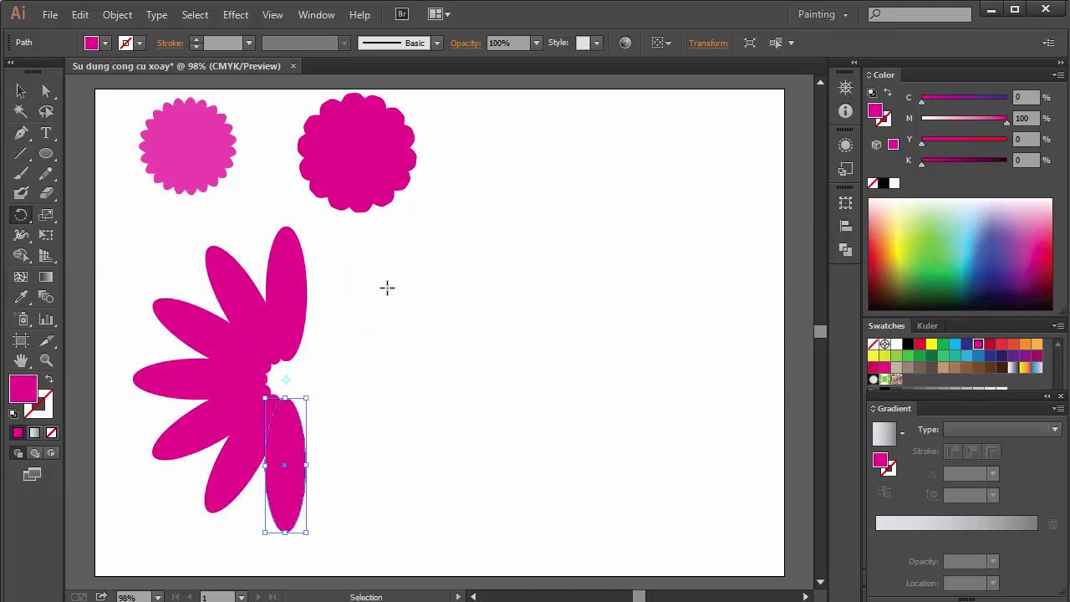
key("ctrl+d")
key("ctrl+d")
key("ctrl+d")
key("ctrl+d")
key("ctrl+d")
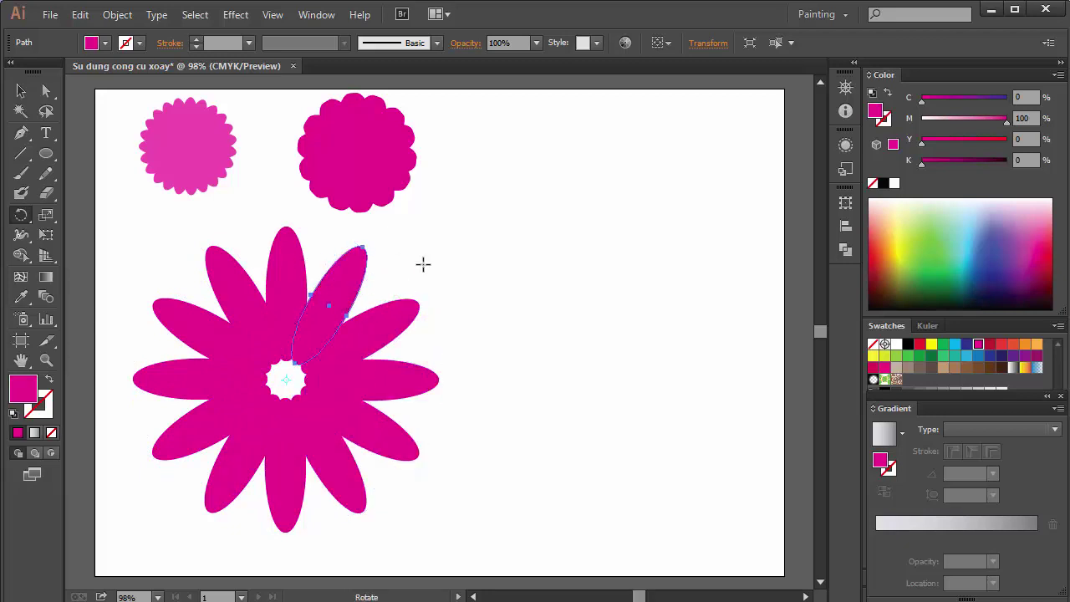
key("ctrl+z")
key("ctrl+z")
key("ctrl+z")
key("ctrl+z")
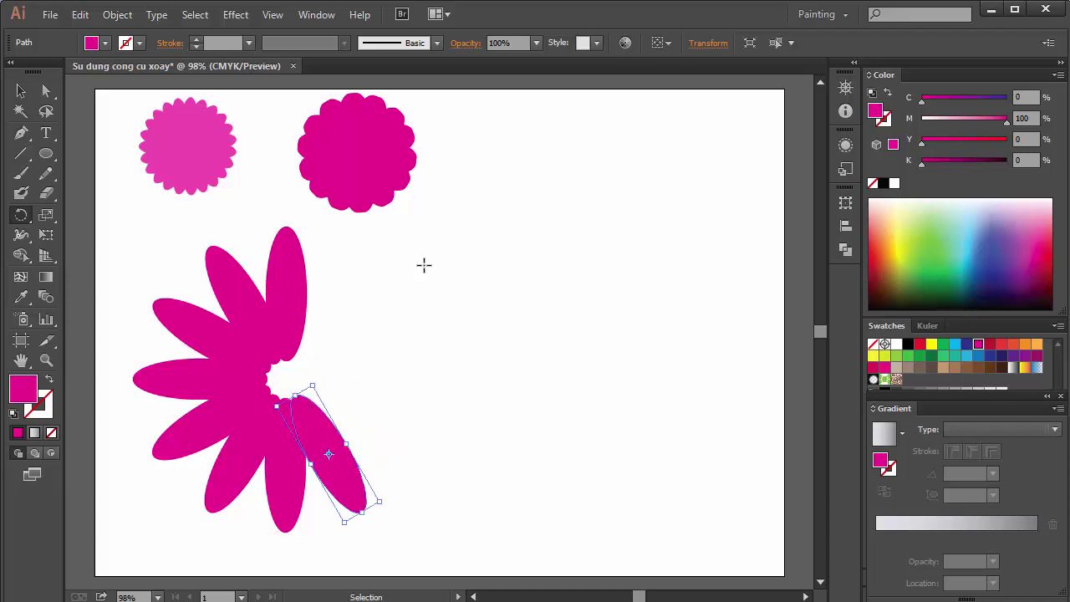
key("ctrl+z")
key("ctrl+z")
key("ctrl+z")
key("ctrl+z")
key("ctrl+z")
key("ctrl+z")
key("ctrl+z")
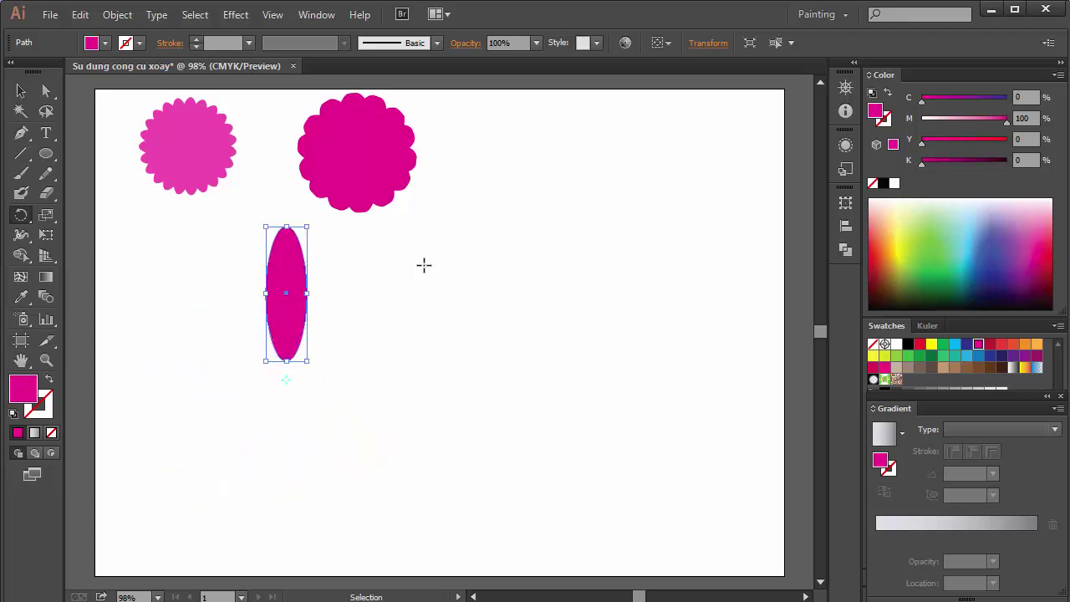
Fill the lone upright petal with red (M 100, Y 100) from the Swatches panel.
left_click(21, 91)
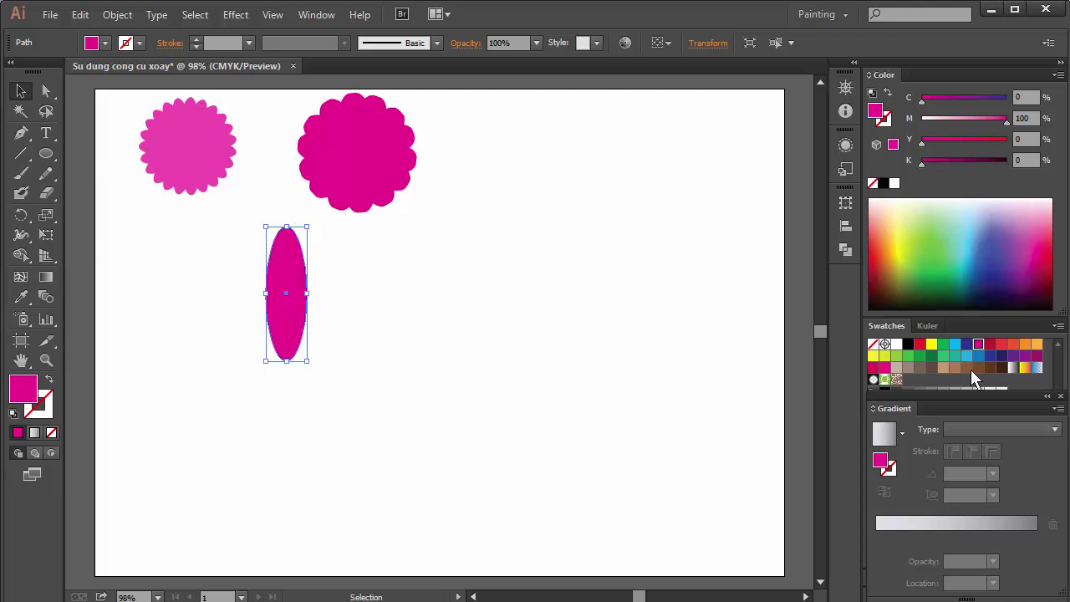
left_click(919, 344)
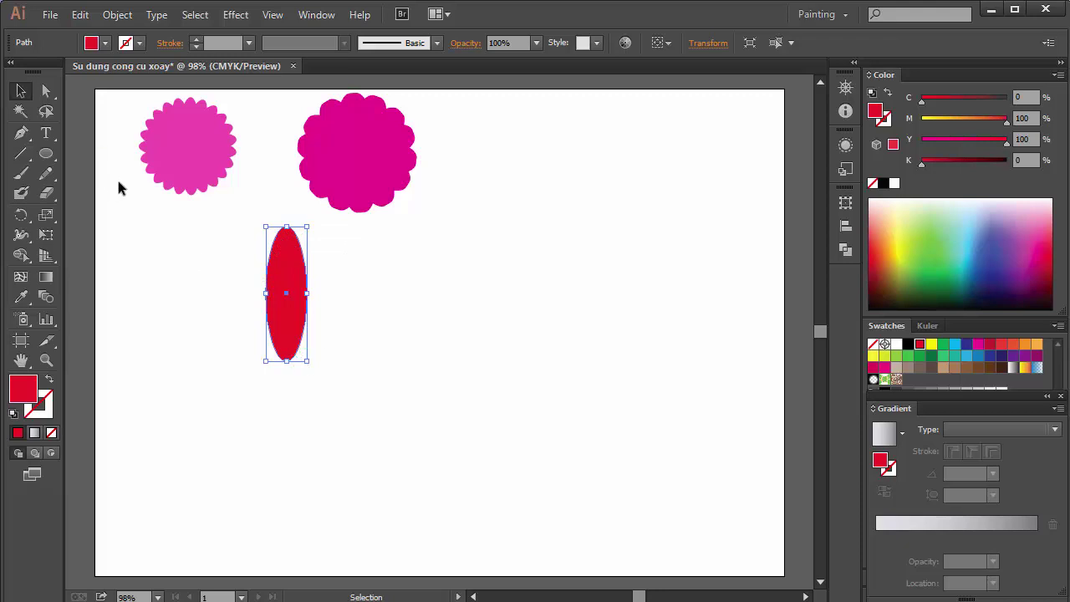
left_click(46, 91)
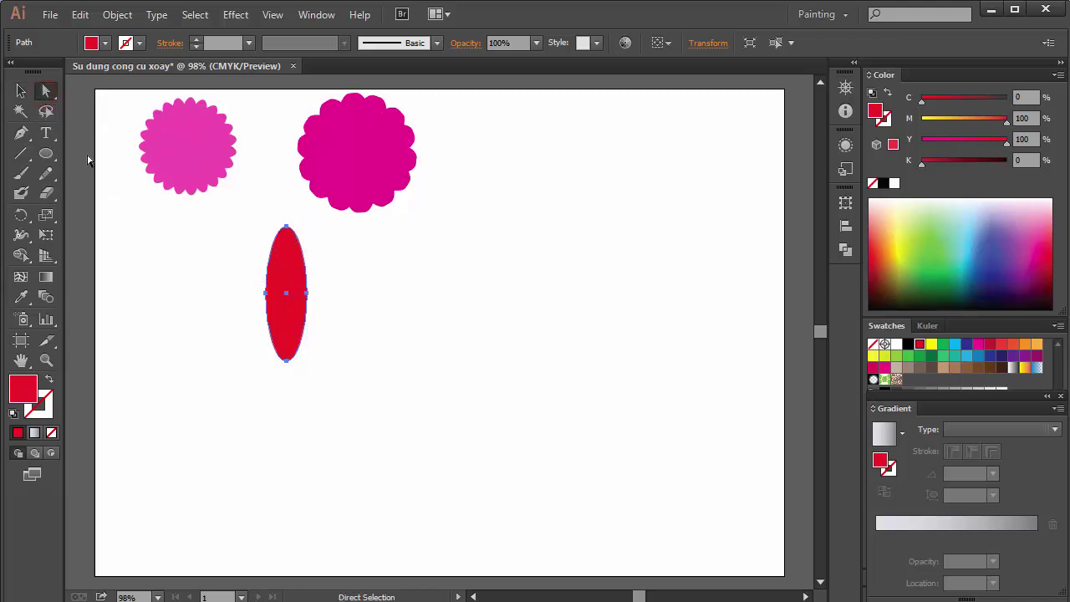
Convert the red ellipse's top anchor into a sharp corner, then reselect the petal.
left_click(21, 134)
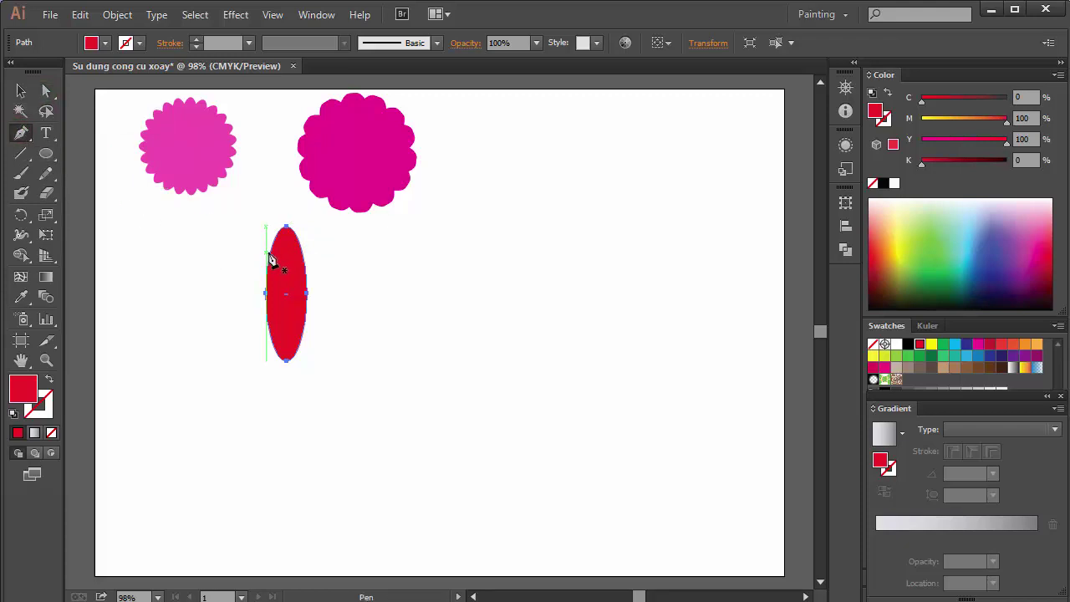
key("alt")
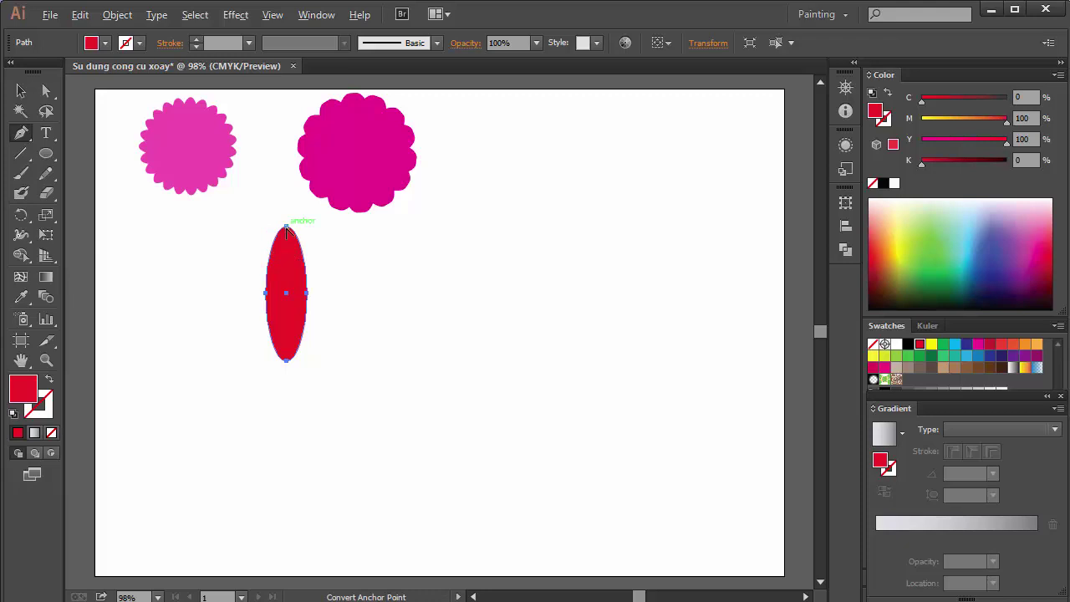
left_click(286, 227, "alt")
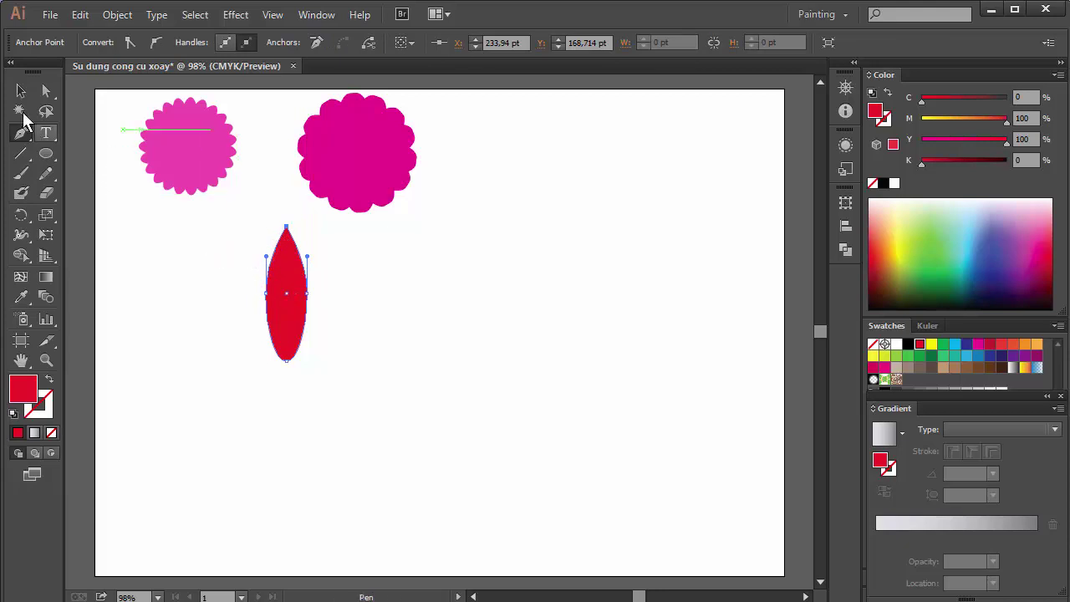
left_click(21, 90)
left_click(386, 333)
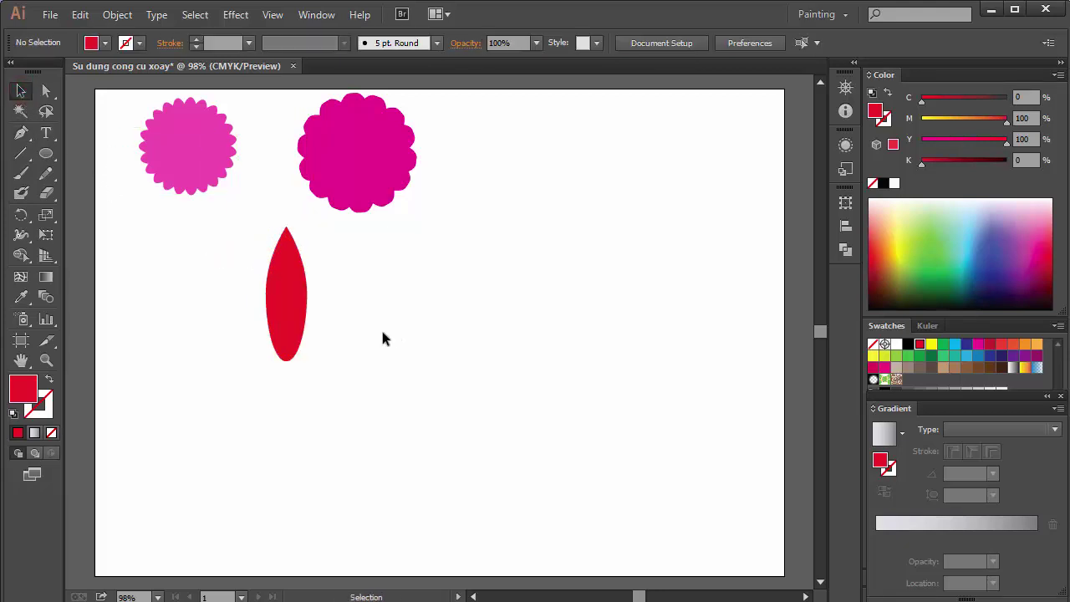
left_click(287, 316)
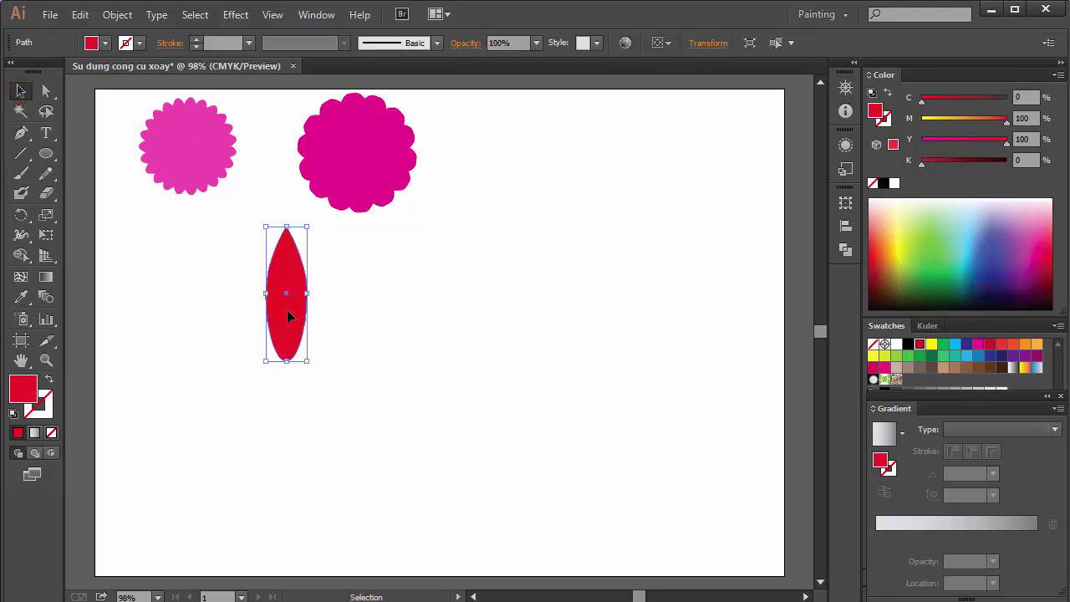
Copy the red petal in 45° steps around a pivot below it, forming an eight-petal flower.
left_click(20, 214)
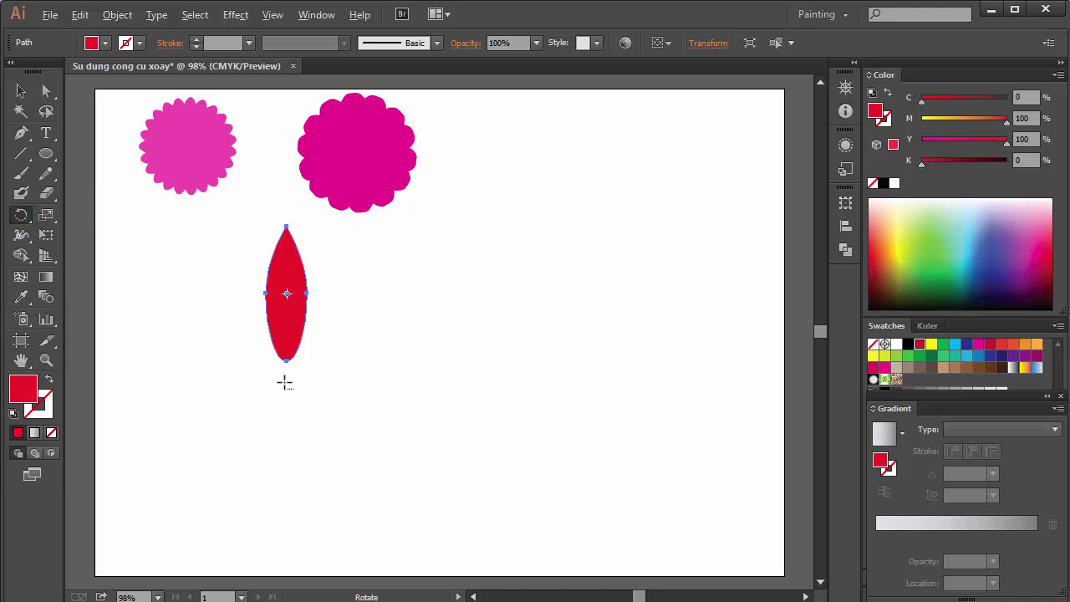
left_click(285, 383, "alt")
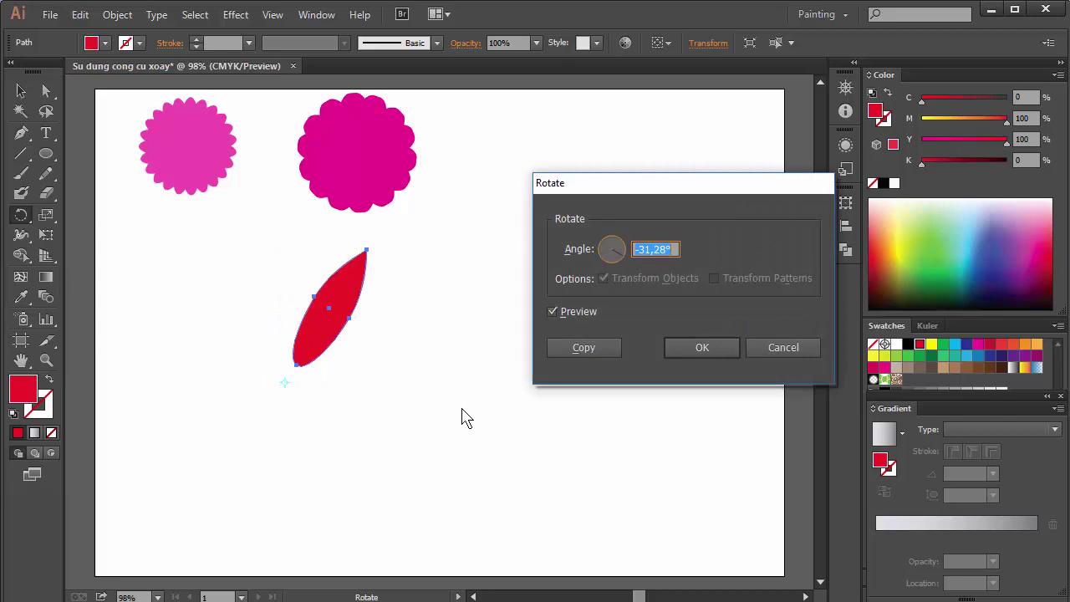
type("3")
type("45")
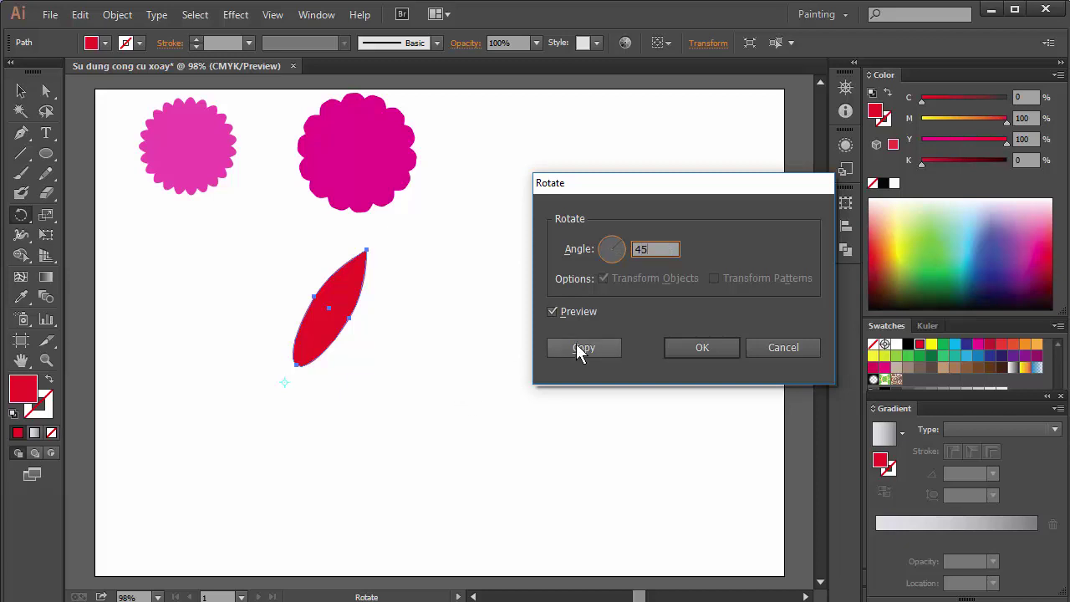
left_click(577, 346)
key("ctrl")
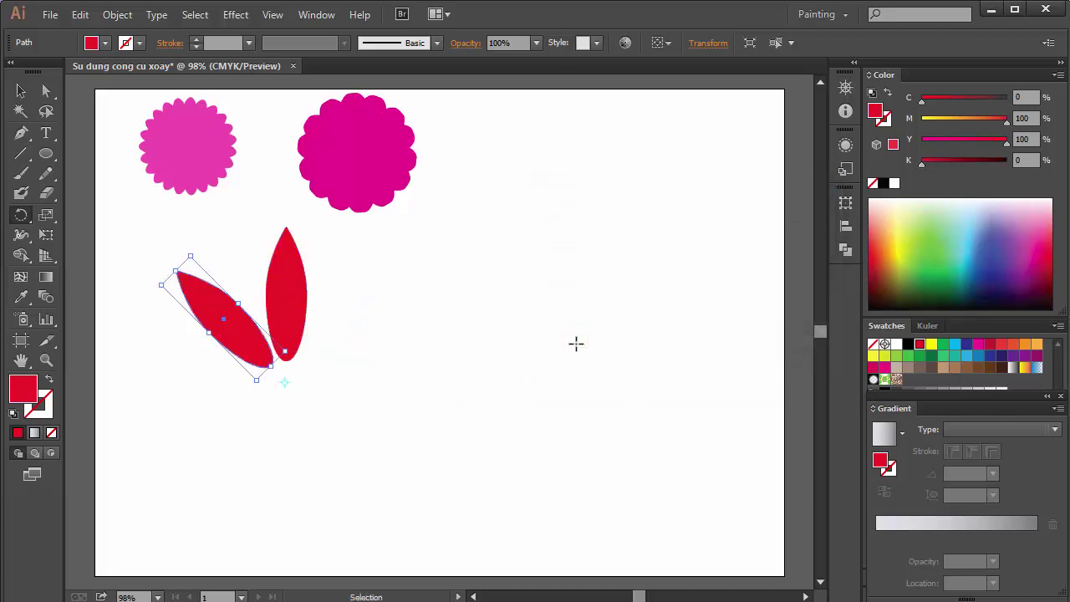
key("ctrl+d")
key("ctrl+d")
key("ctrl+d")
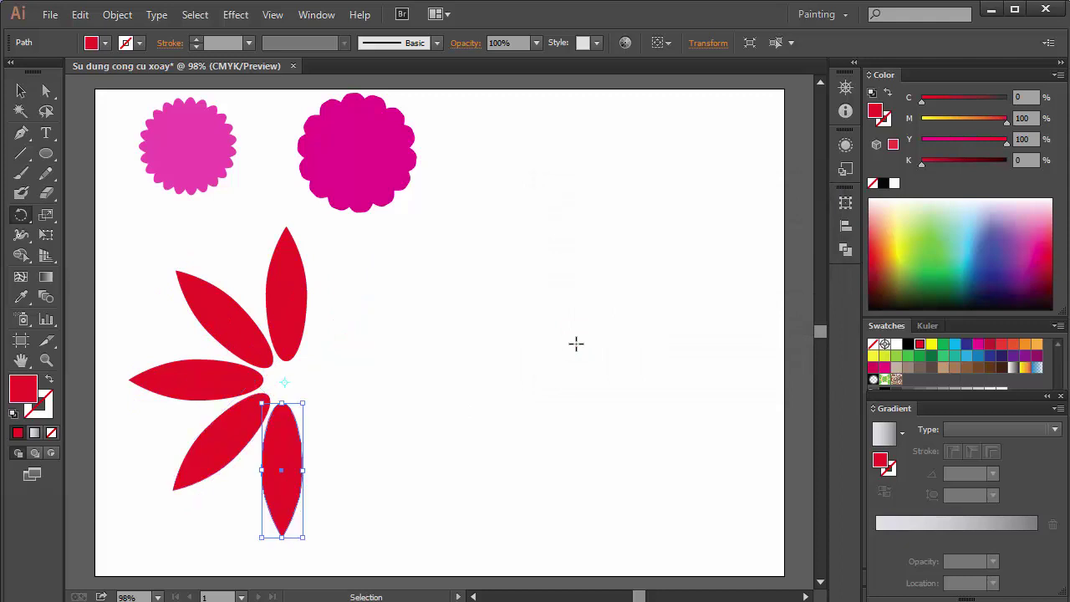
key("ctrl+d")
key("ctrl+d")
key("ctrl+d")
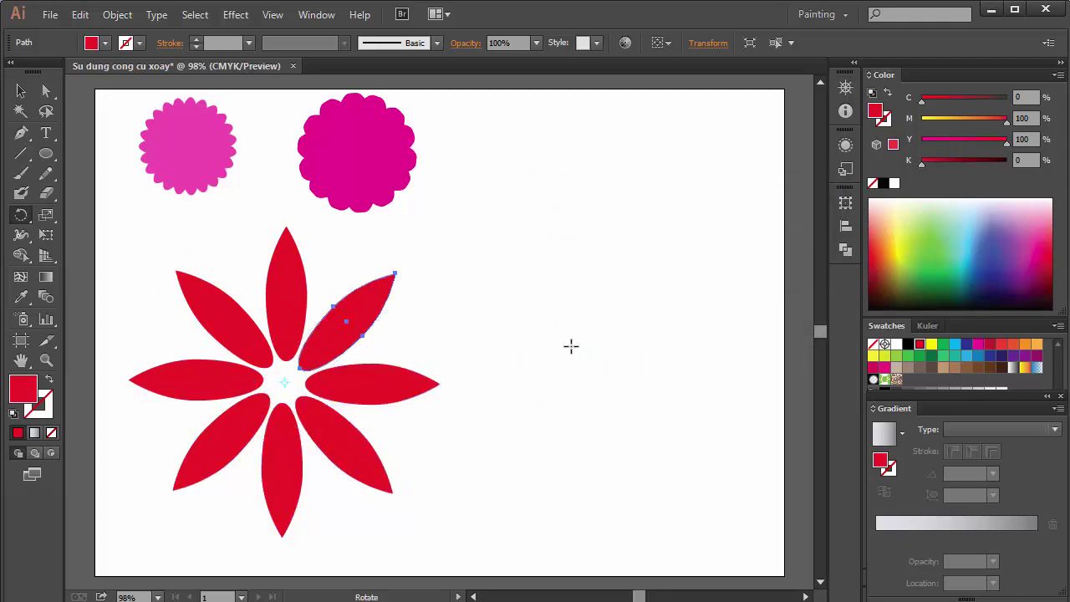
left_click(21, 91)
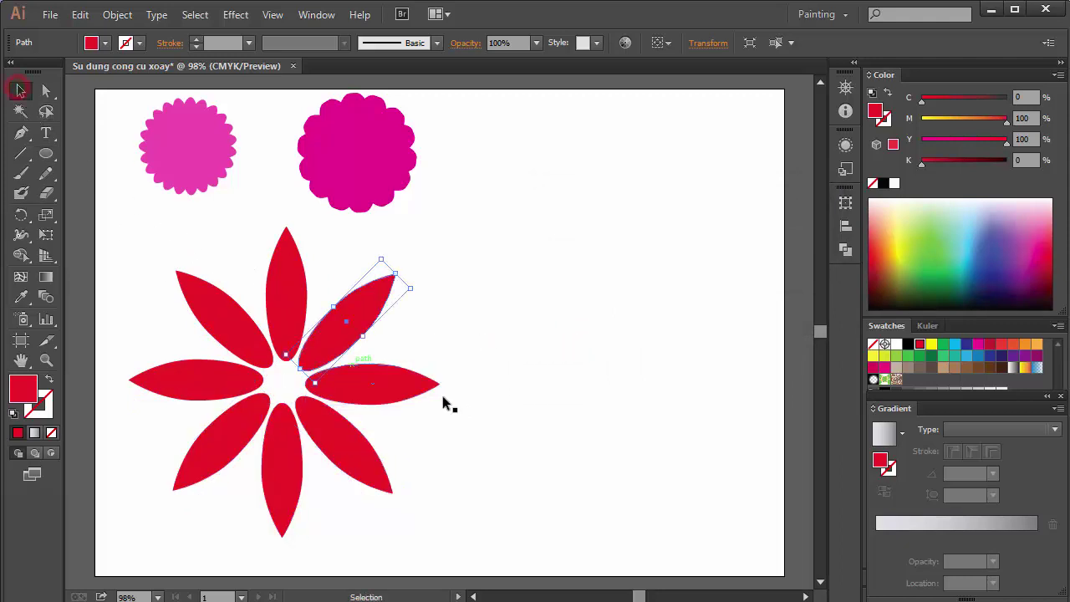
Scale down the eight red petals, group them, and move the flower beside the big magenta flower.
left_click_drag(470, 269, 180, 500)
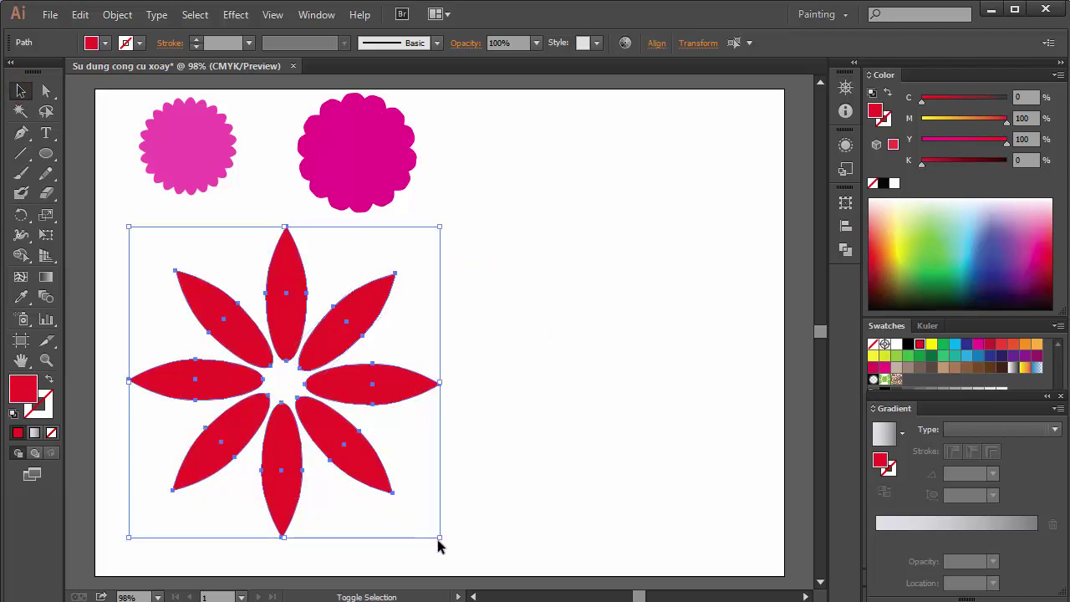
left_click_drag(439, 539, 333, 441)
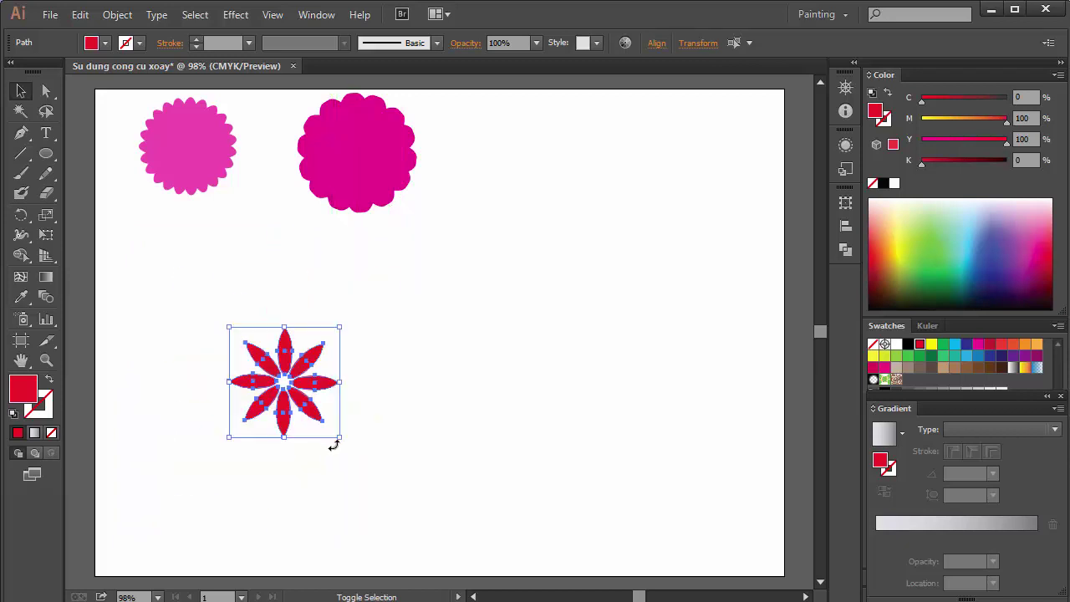
right_click(326, 361)
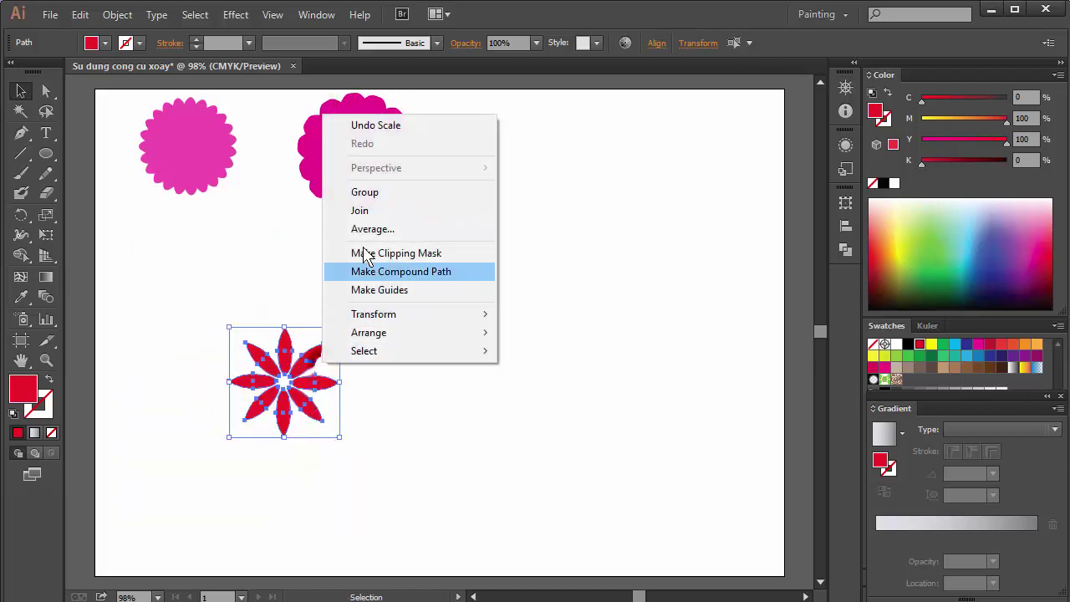
left_click(377, 193)
left_click_drag(303, 378, 526, 157)
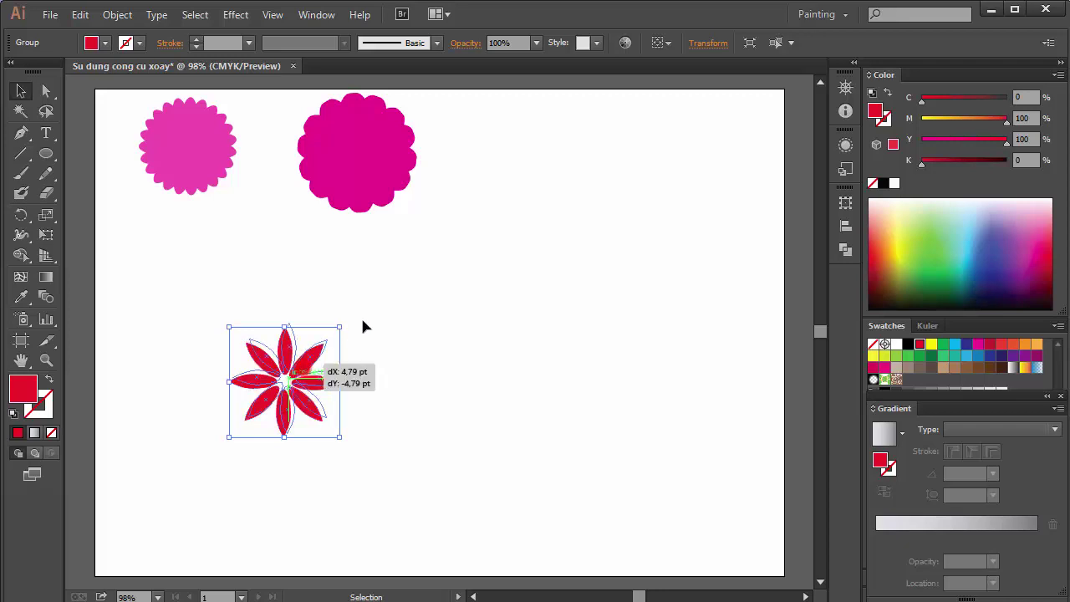
left_click(555, 262)
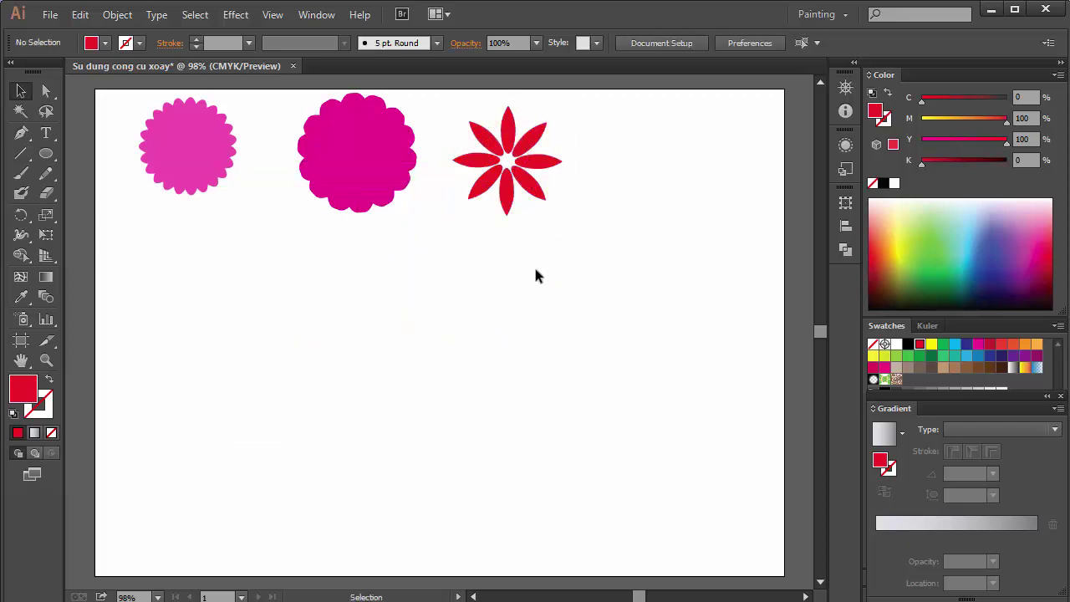
Draw a tall thin red ellipse below the flowers and convert its top anchor to a sharp point.
left_click(46, 153)
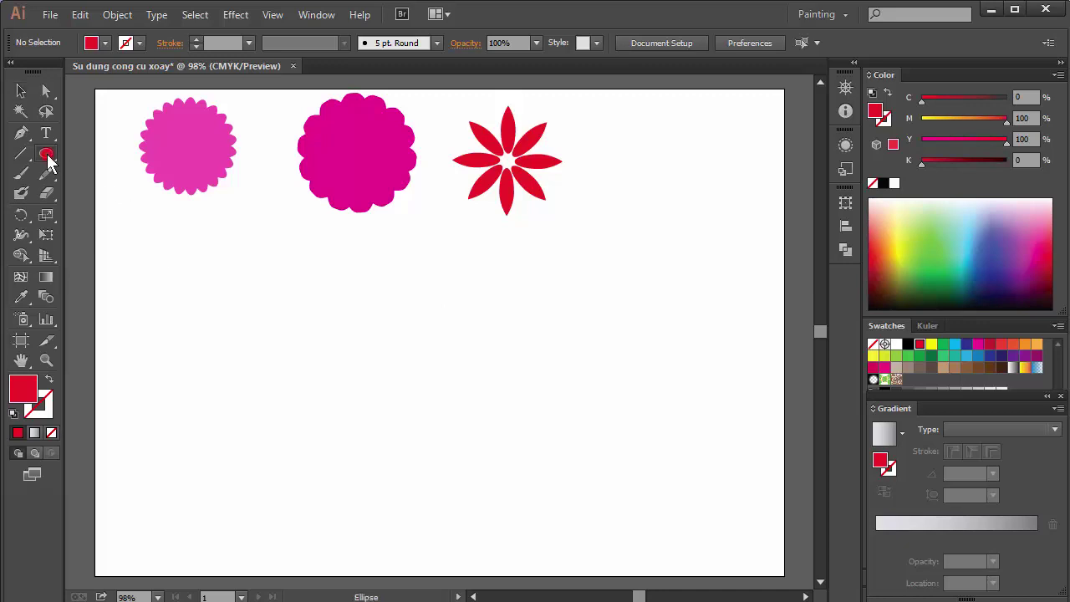
mouse_move(263, 355)
left_mouse_down()
mouse_move(263, 292)
mouse_move(305, 242)
mouse_move(299, 233)
left_mouse_up()
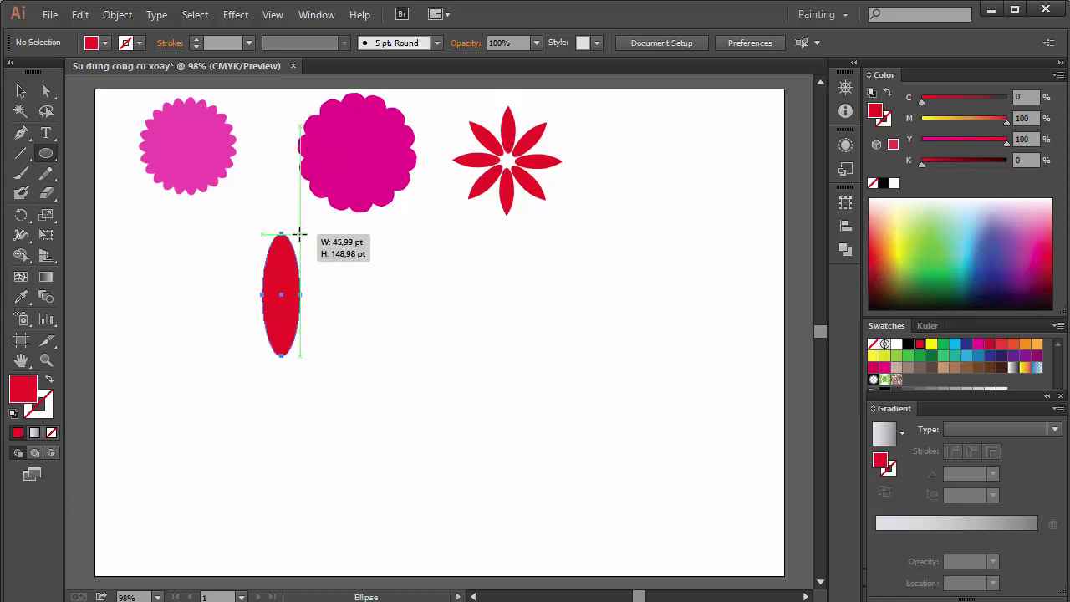
left_click(21, 132)
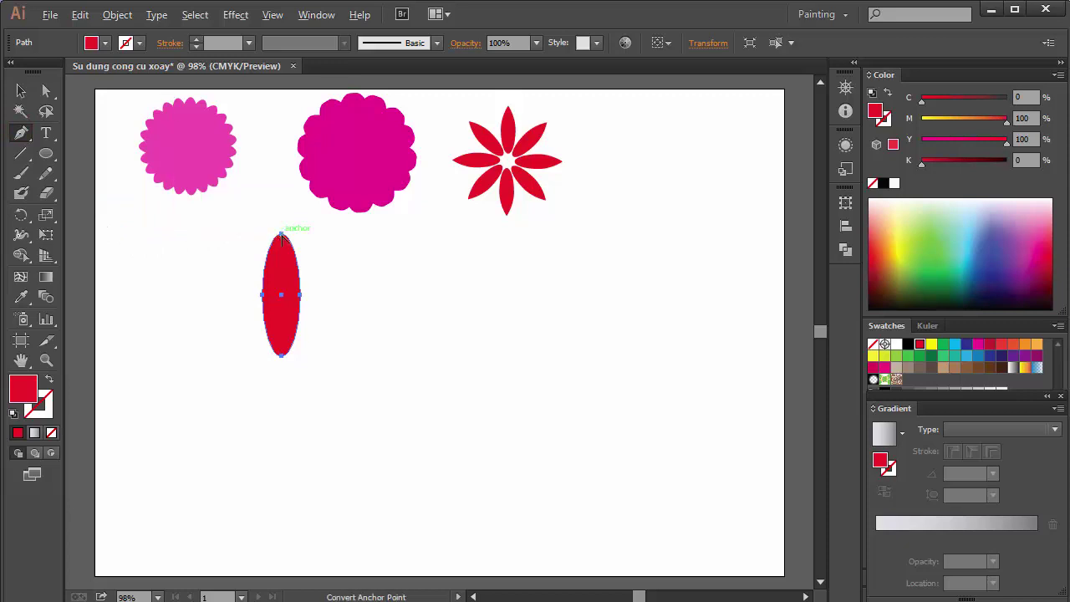
left_click(280, 236, "alt")
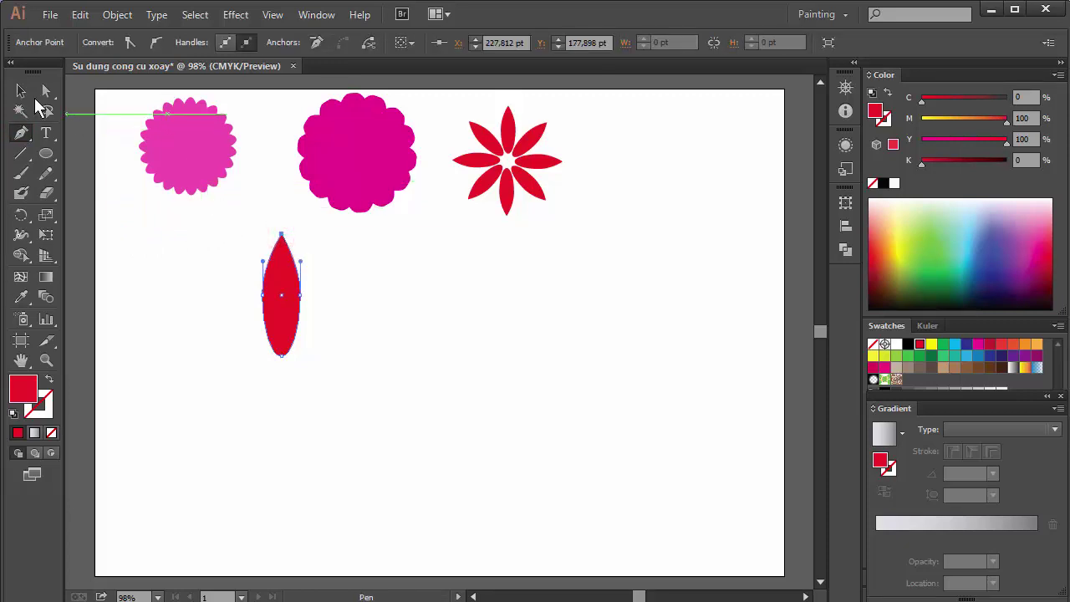
left_click(21, 92)
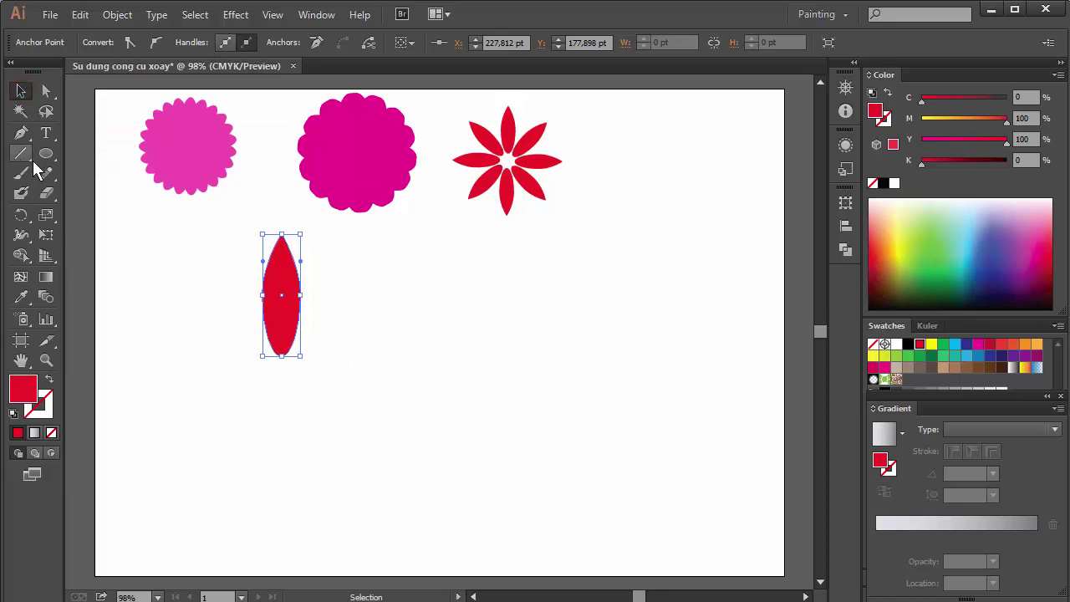
left_click(21, 215)
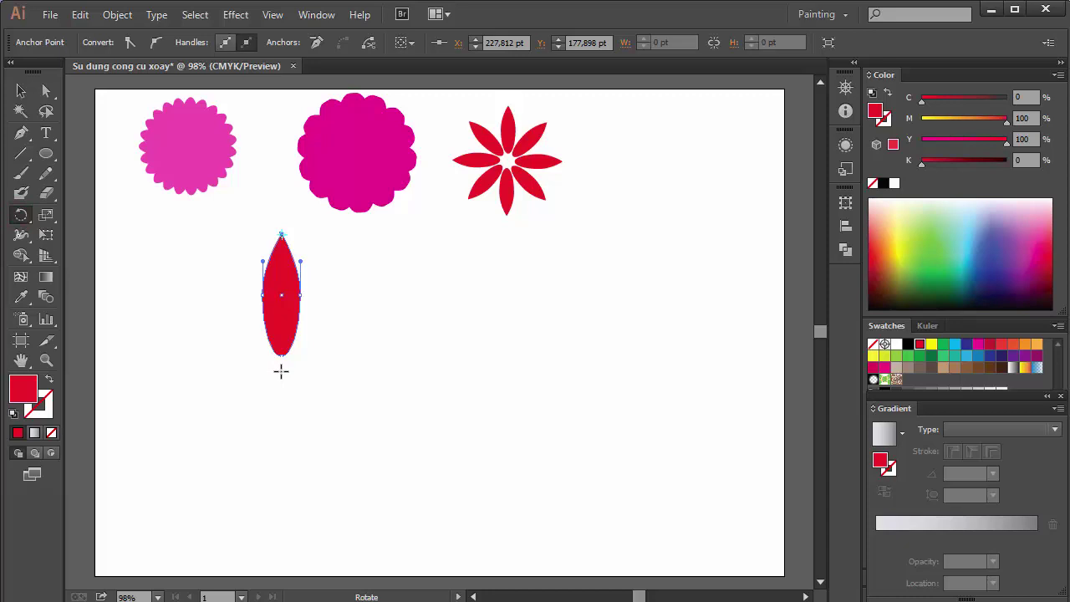
left_click(280, 371, "alt")
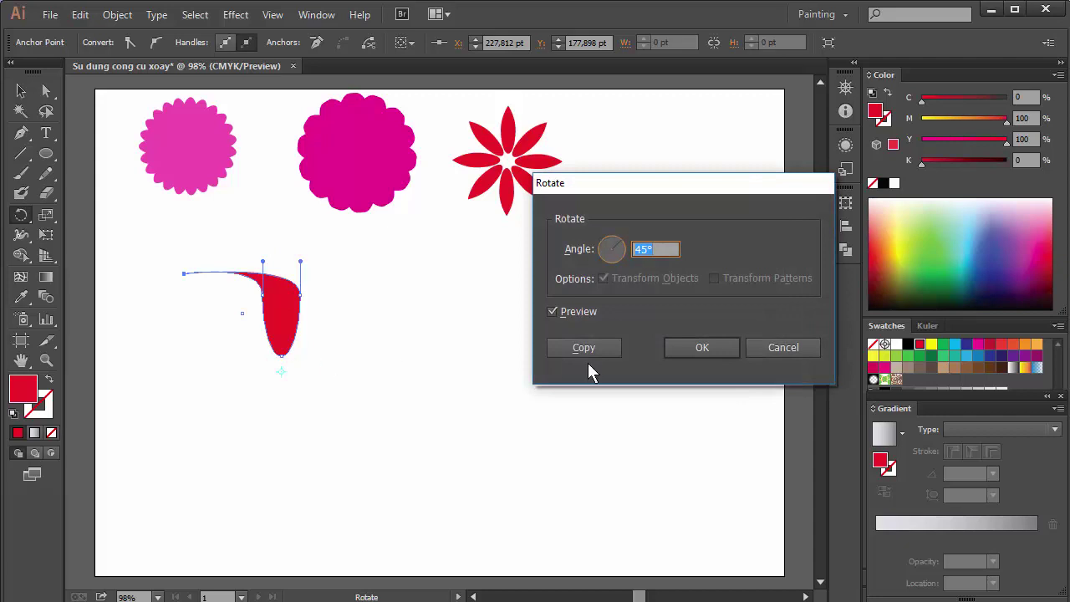
left_click(764, 349)
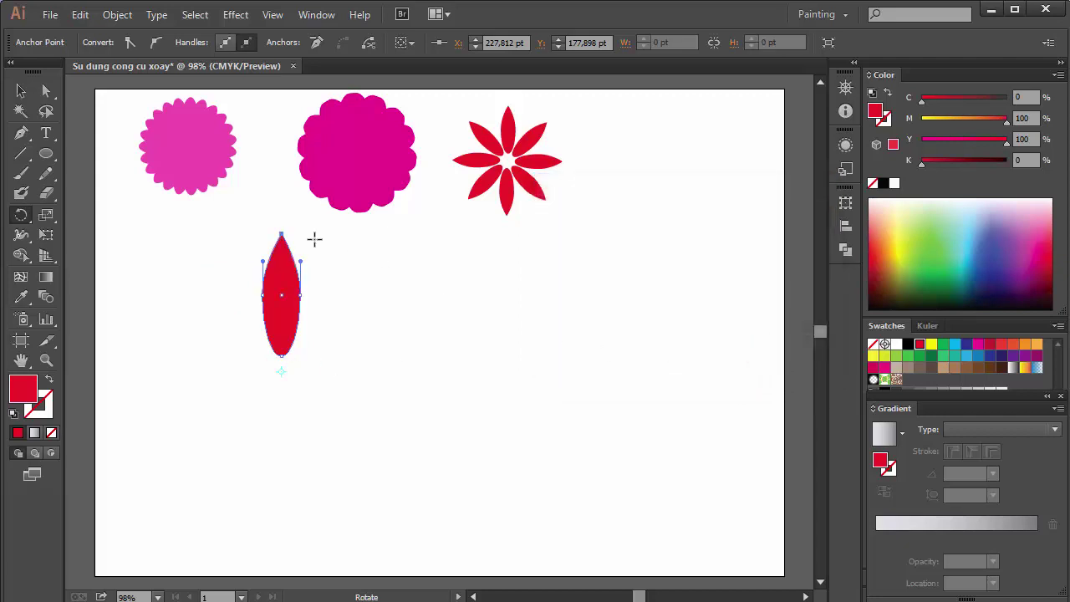
left_click(21, 91)
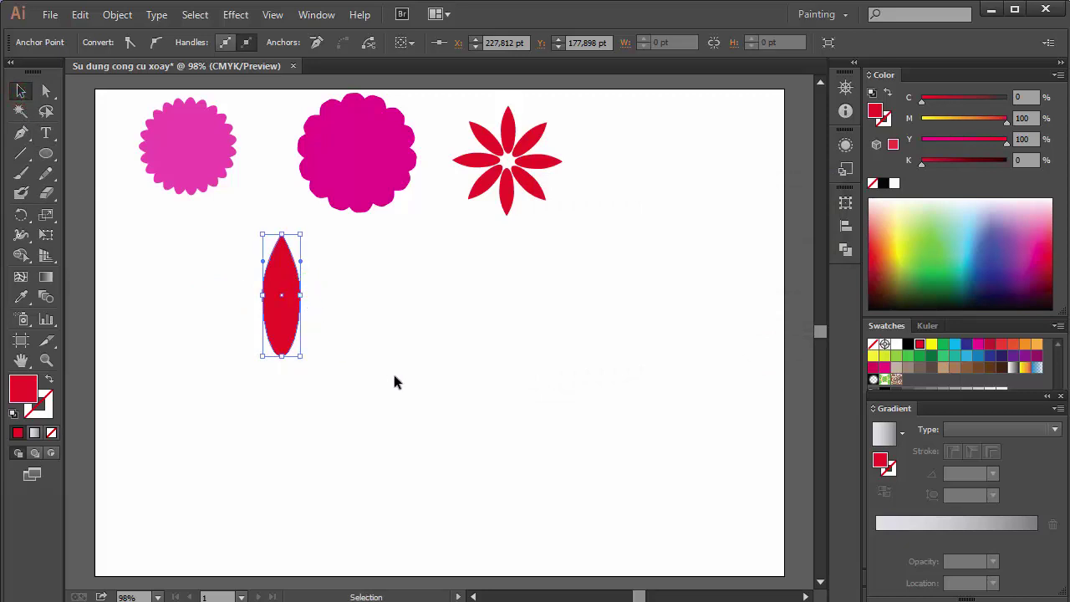
left_click(22, 216)
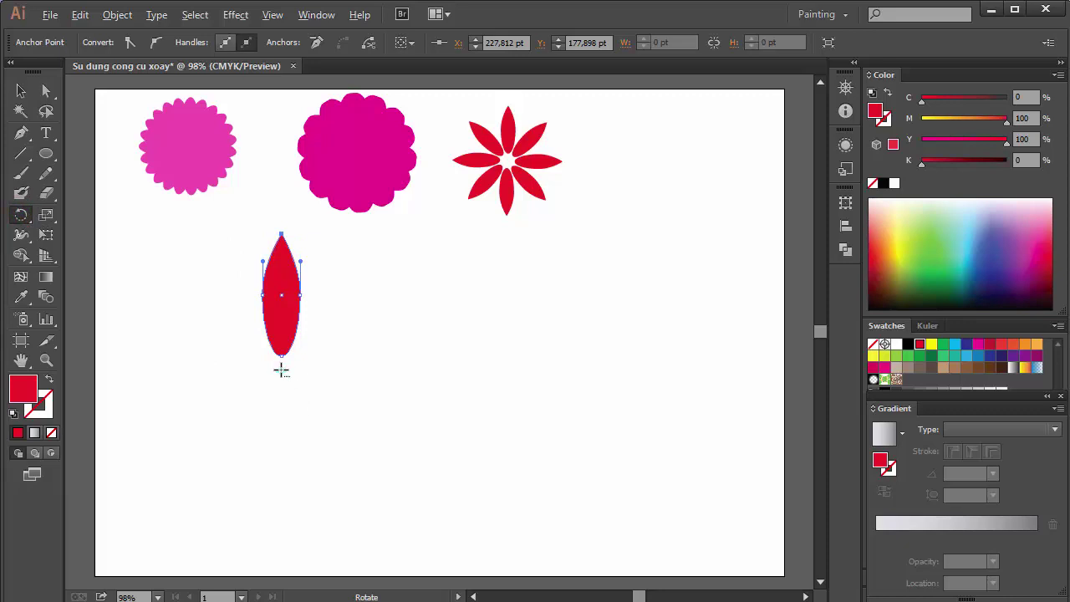
left_click(281, 371, "alt")
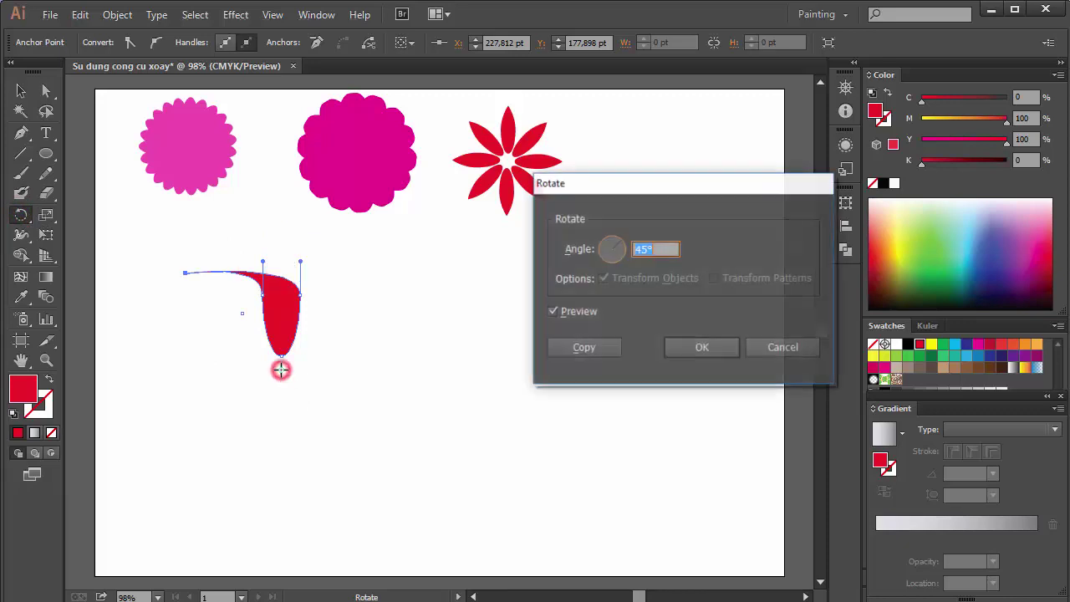
left_click(781, 349)
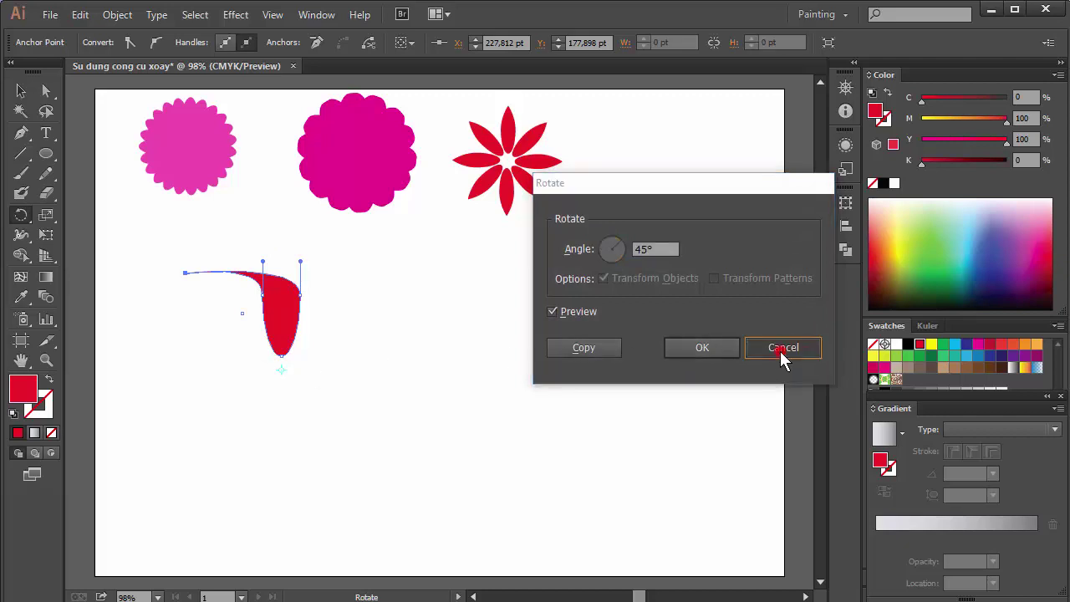
left_click(18, 92)
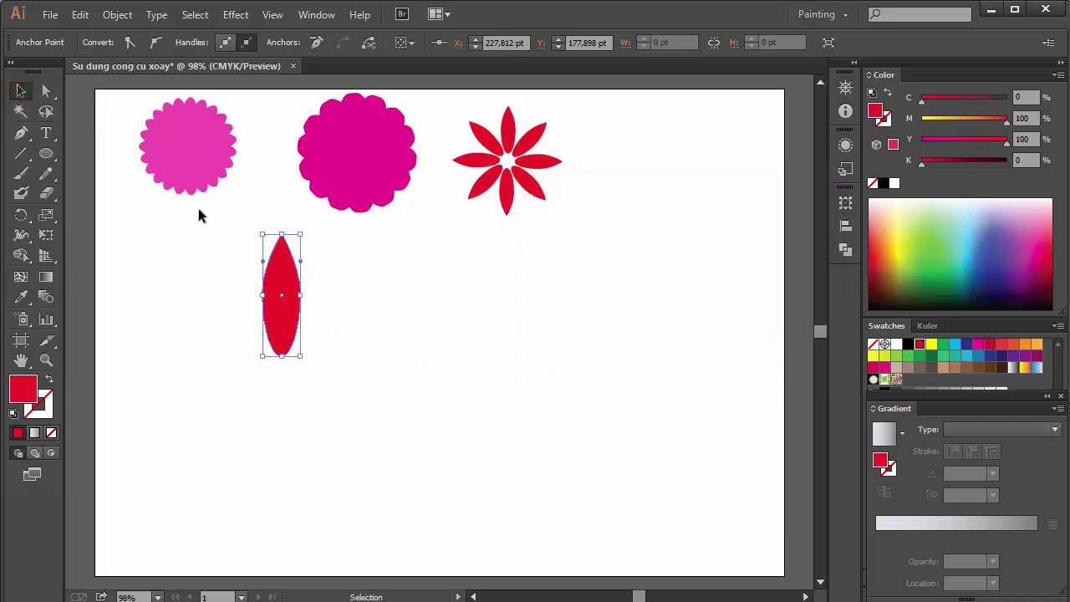
left_click_drag(199, 211, 369, 399)
Select the red petal and copy it every 30° around a centre just below it, forming a twelve-petal ring.
left_click(236, 352)
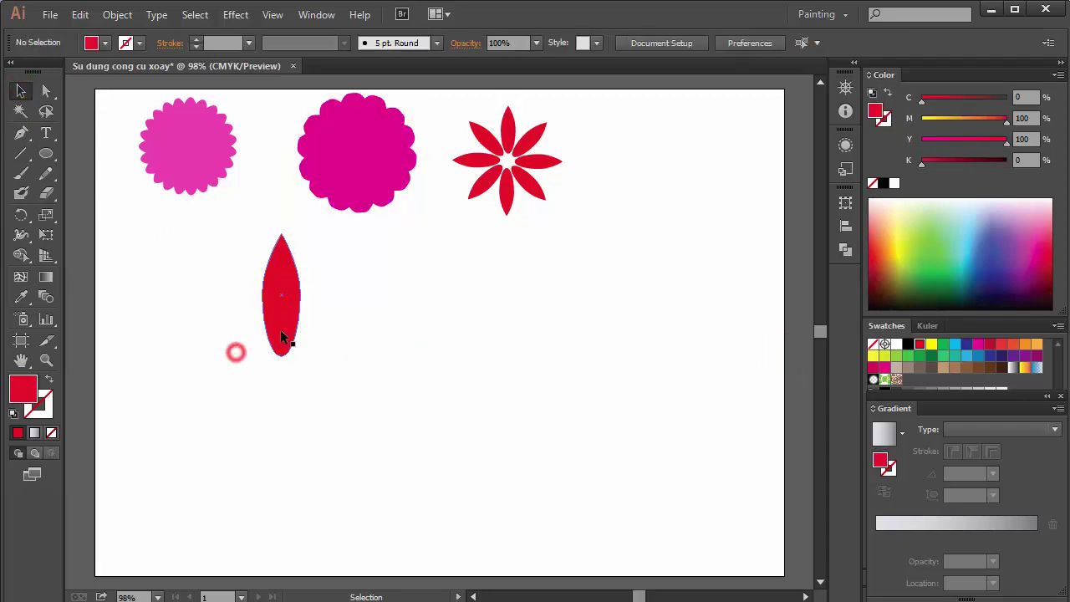
left_click(281, 335)
left_click_drag(227, 223, 368, 394)
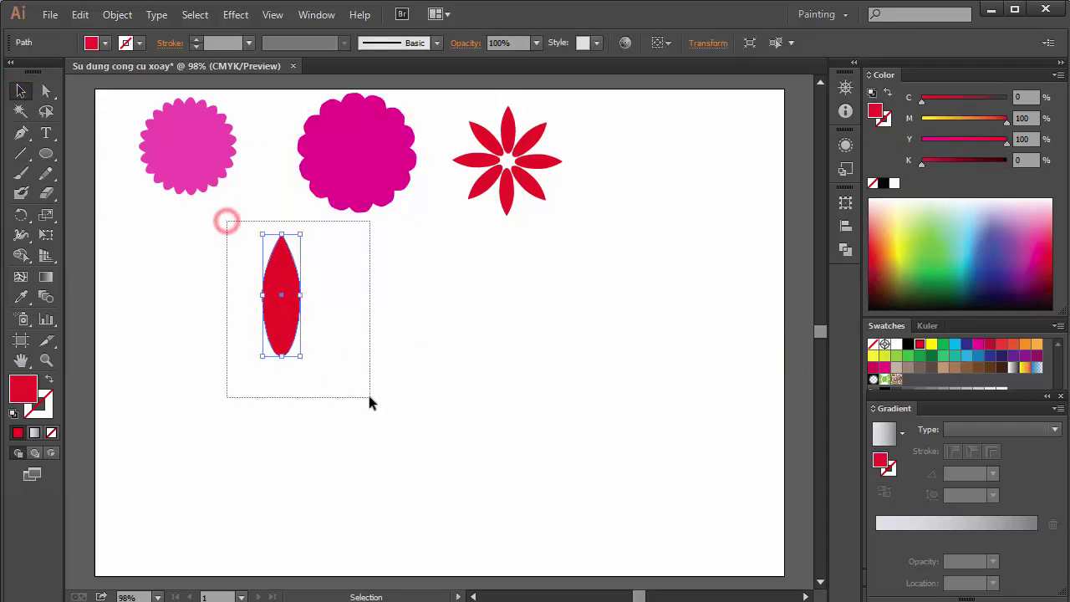
left_click(21, 215)
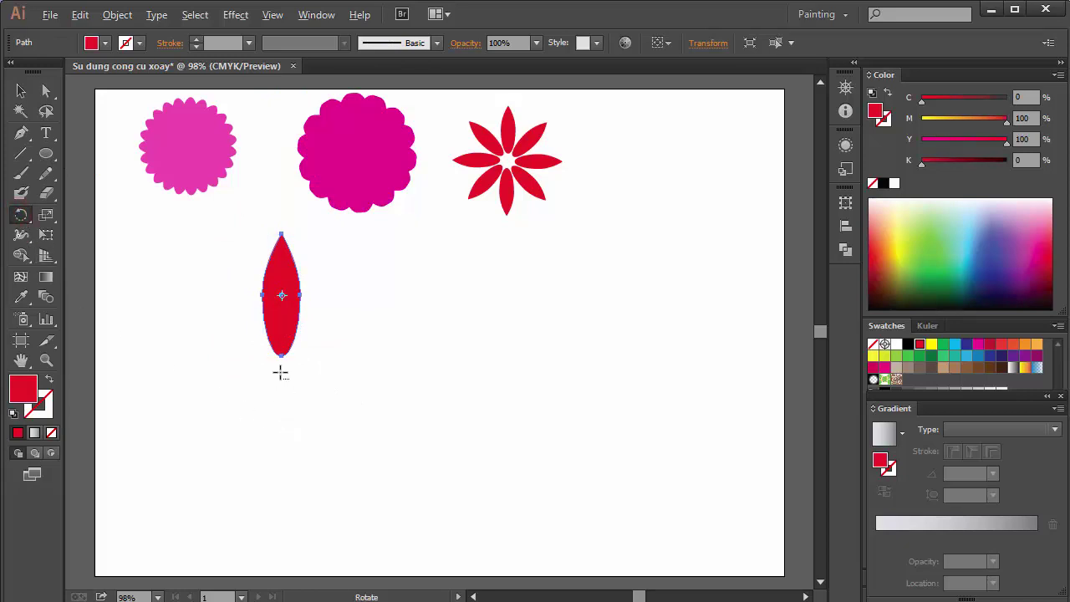
left_click(281, 371, "alt")
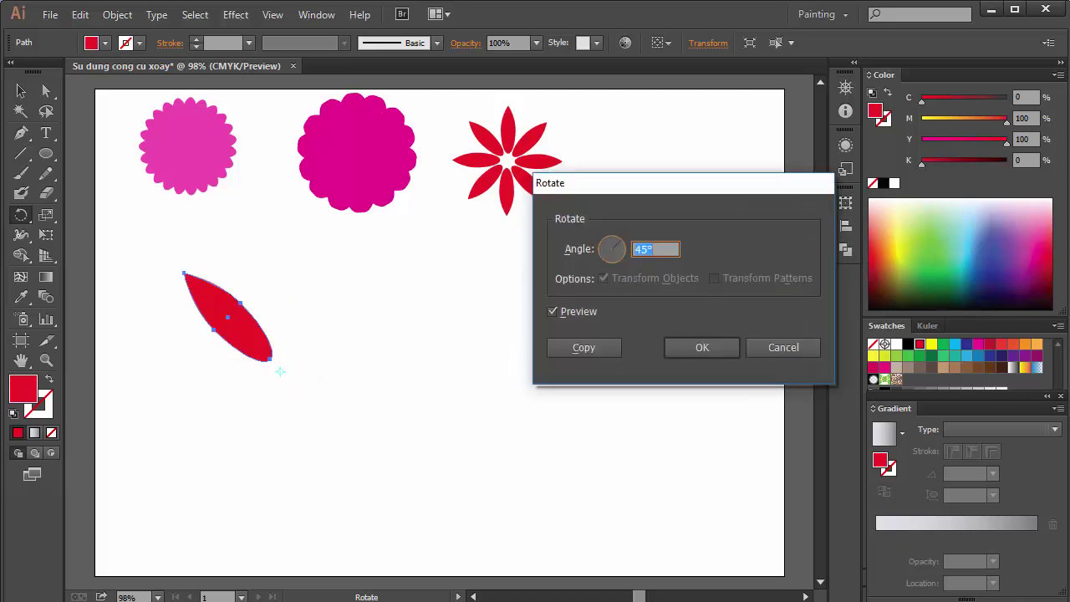
type("30")
left_click(582, 348)
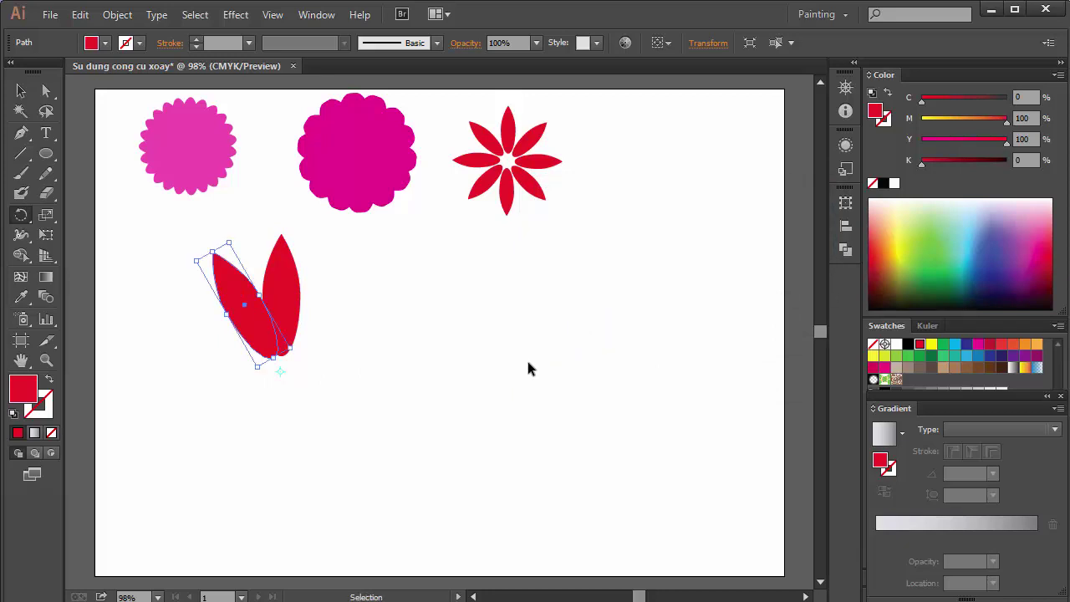
key("ctrl+d")
key("ctrl+d")
key("ctrl+d")
key("ctrl+d")
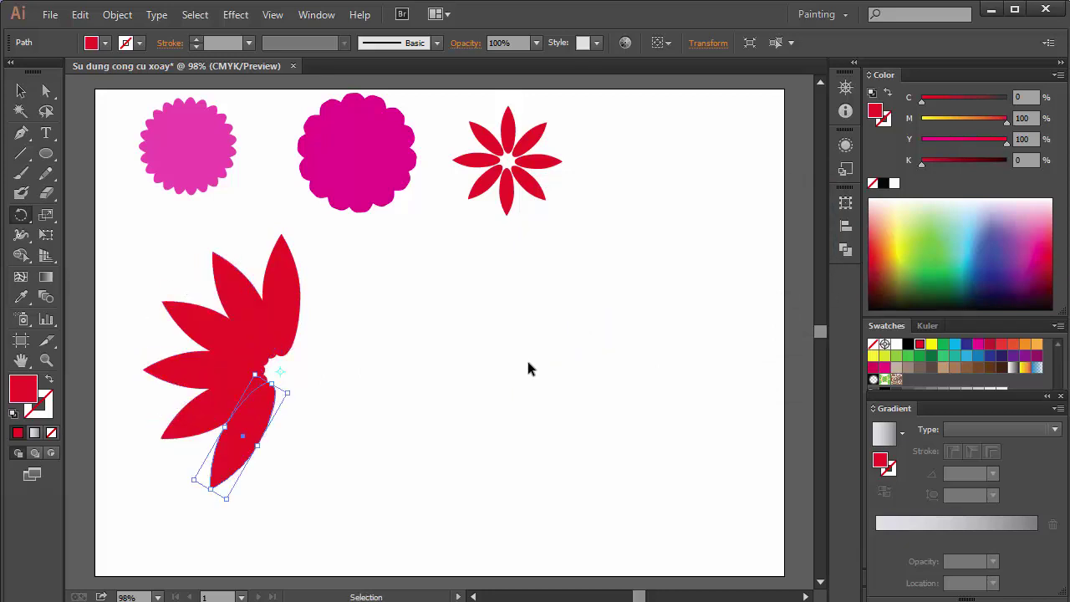
key("ctrl+d")
key("ctrl+d")
key("ctrl+d")
key("ctrl+d")
key("ctrl+d")
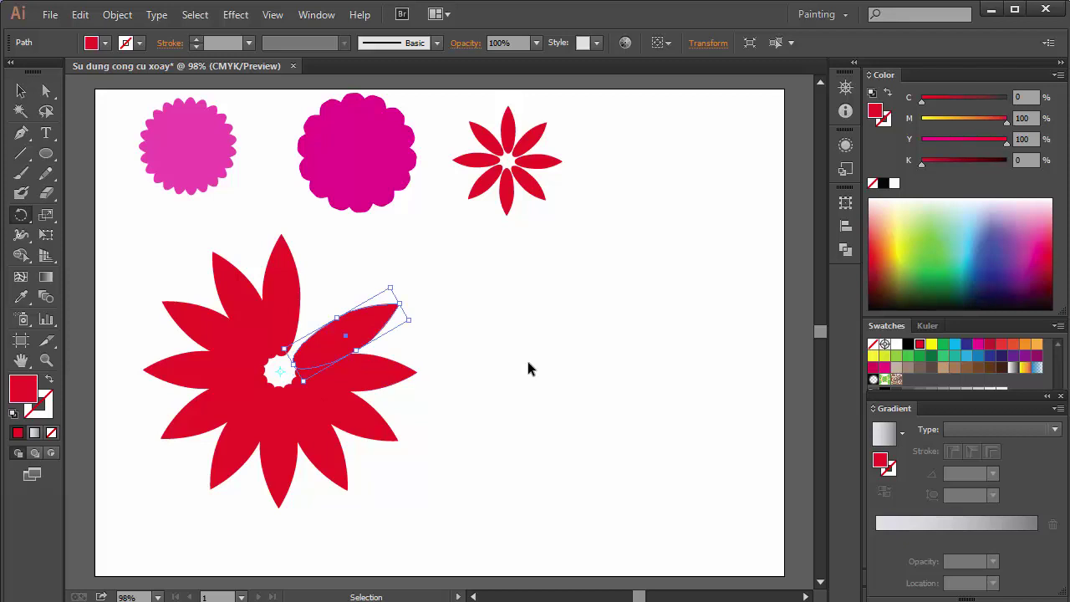
key("ctrl+d")
left_click(21, 90)
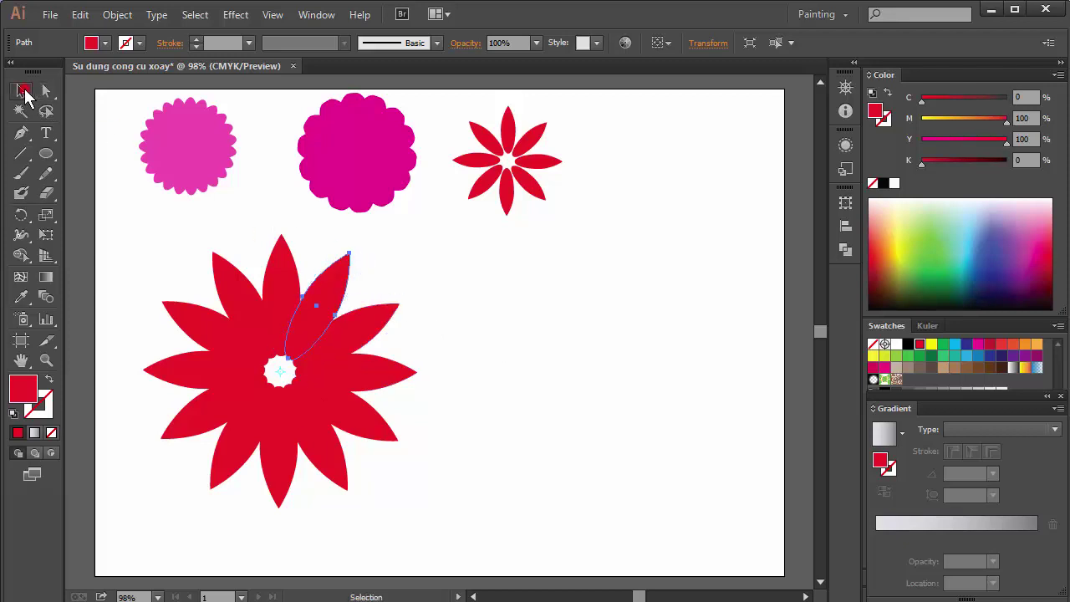
left_click(558, 344)
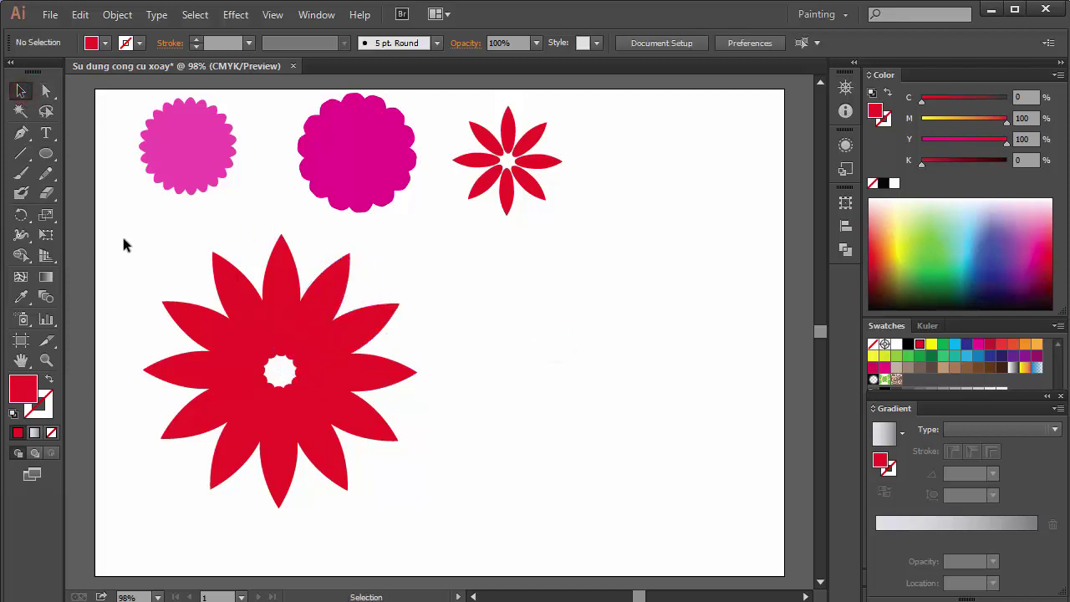
Set the big flower's petals to 90% opacity, after trying 70% and 80%.
mouse_move(123, 240)
left_mouse_down()
mouse_move(287, 512)
mouse_move(437, 507)
left_mouse_up()
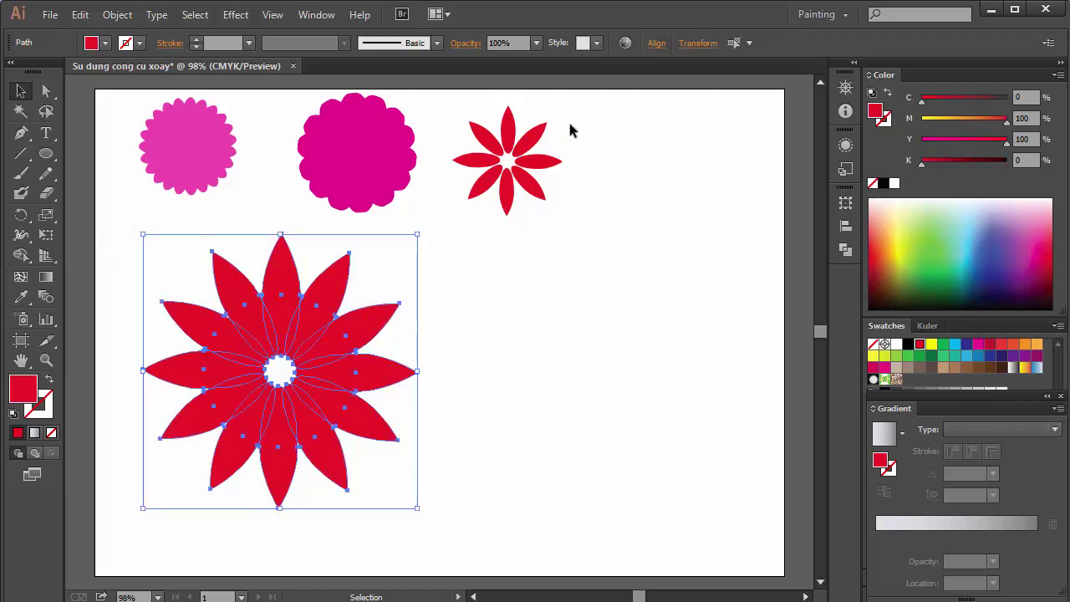
left_click(536, 42)
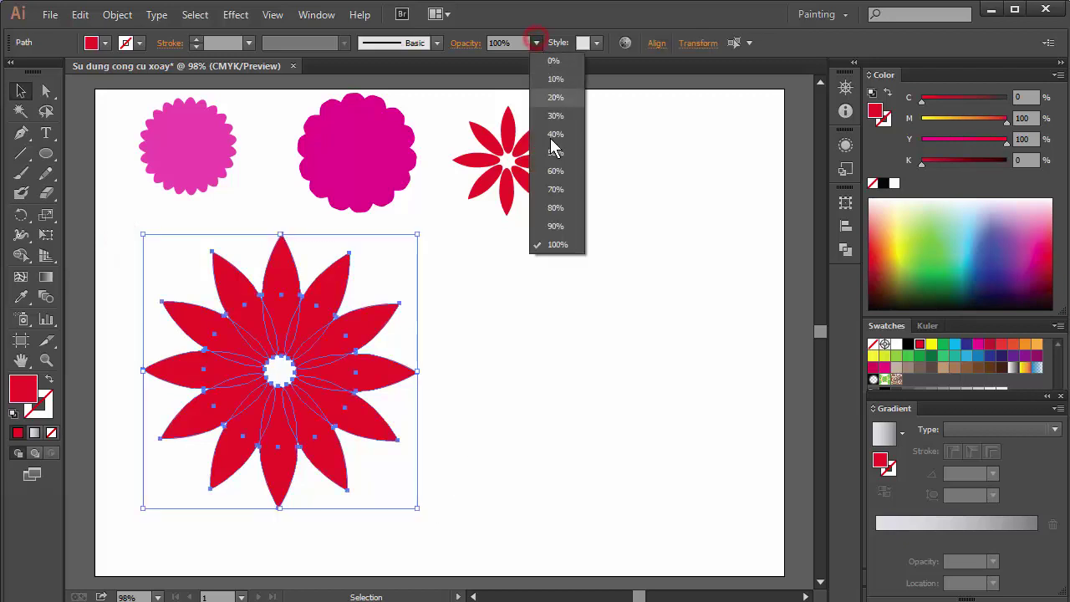
left_click(568, 191)
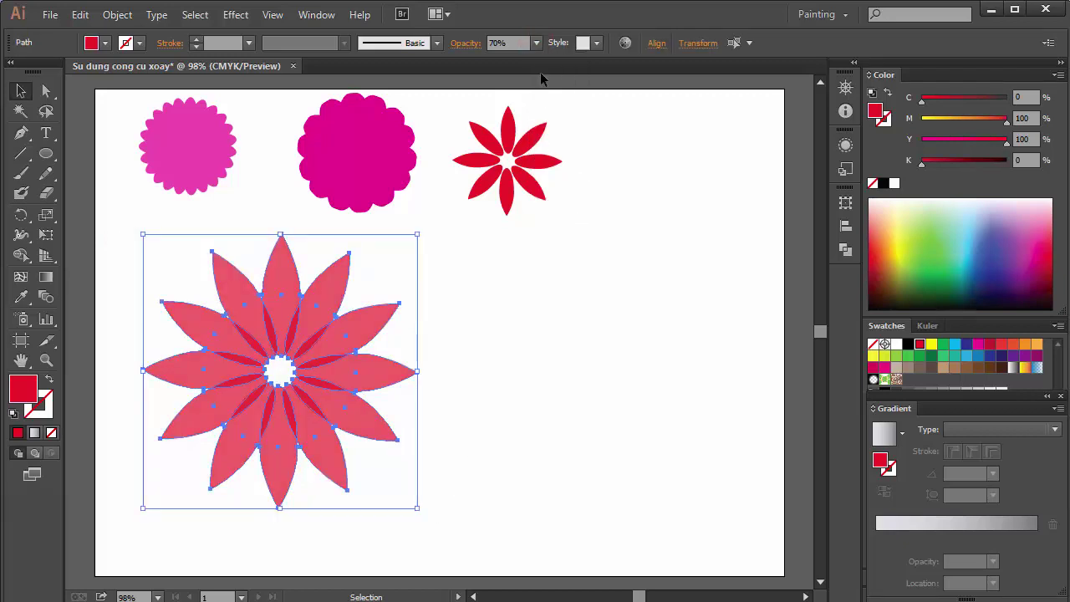
left_click(535, 43)
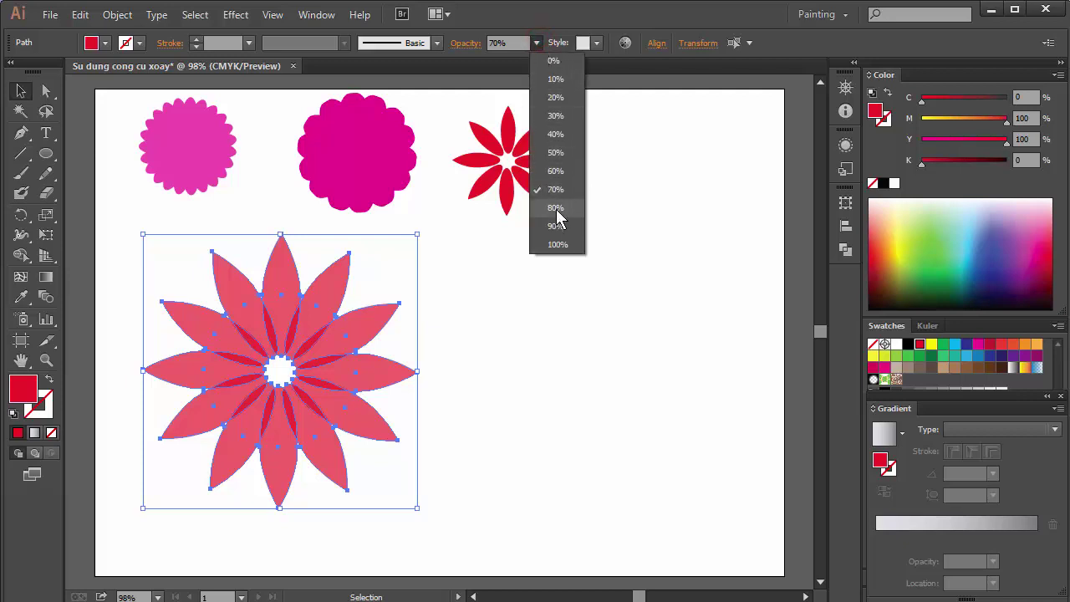
left_click(555, 209)
left_click(536, 42)
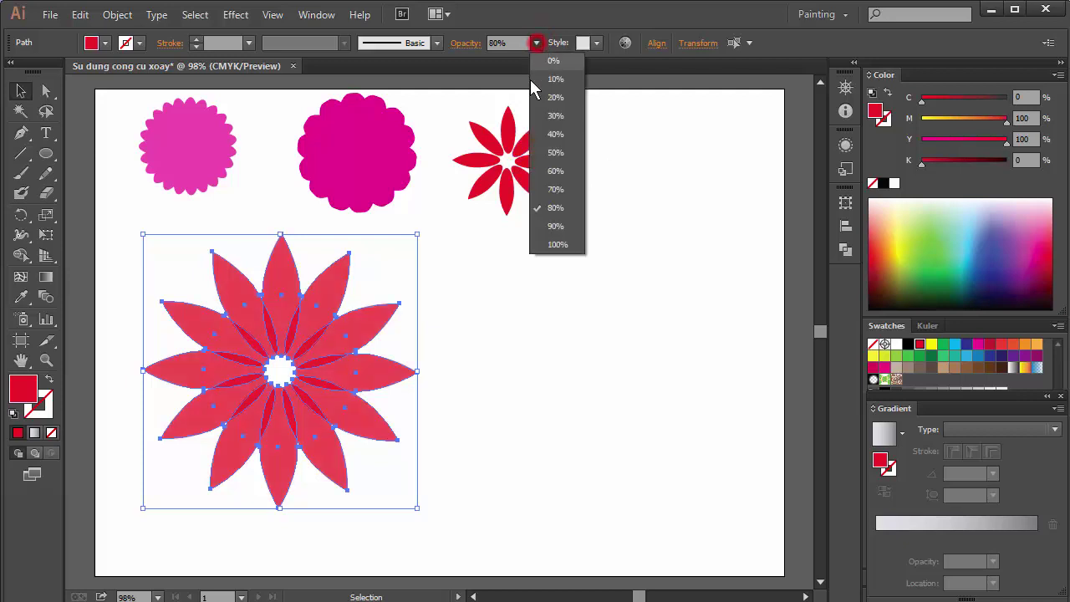
left_click(548, 227)
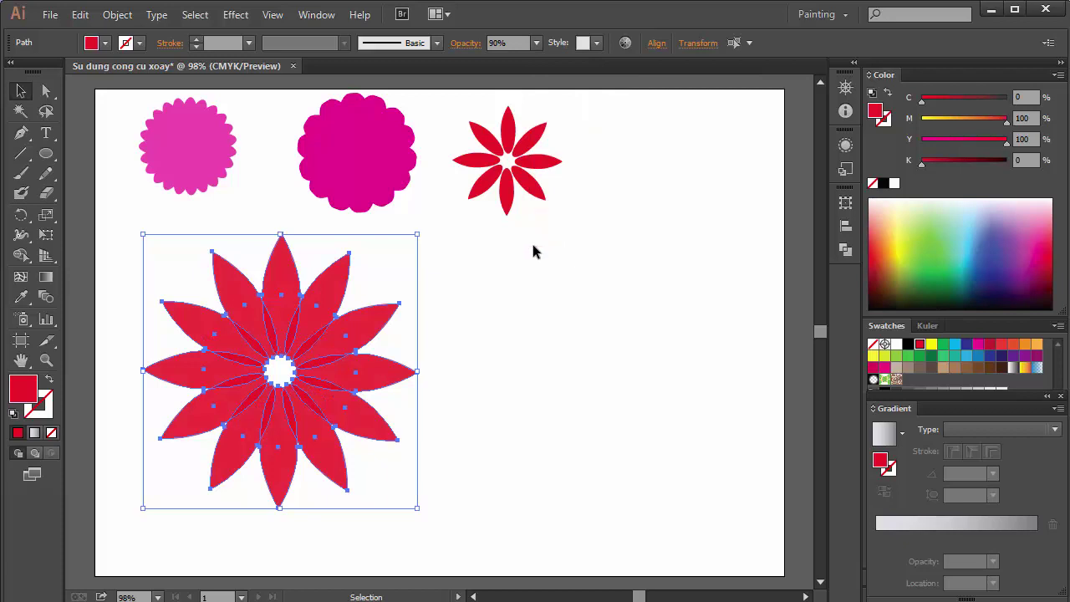
left_click(474, 319)
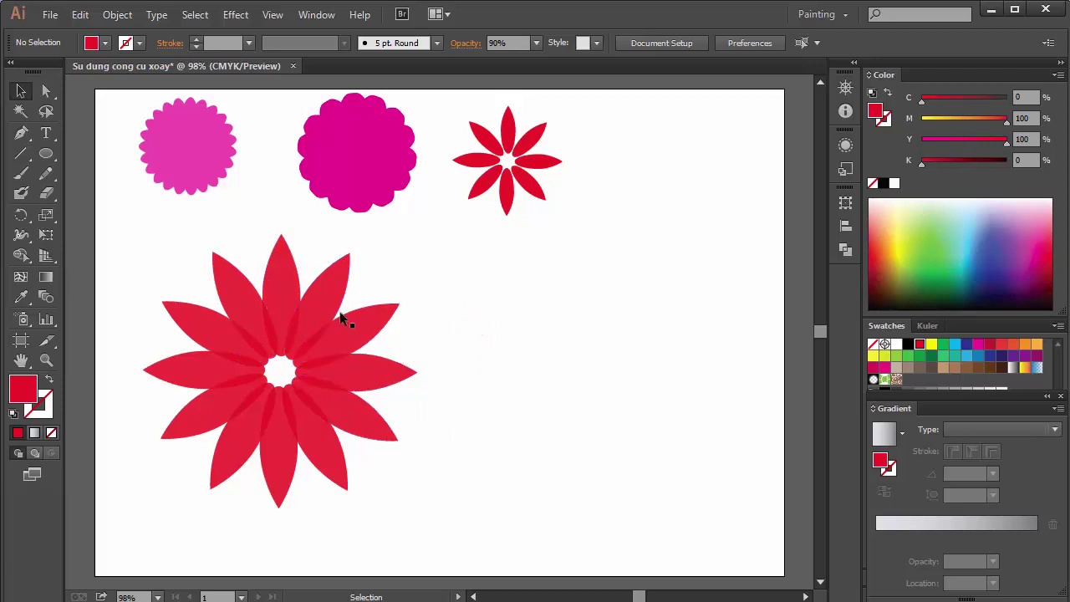
Move the big flower right so it sits below the star flower.
left_click_drag(136, 248, 387, 452)
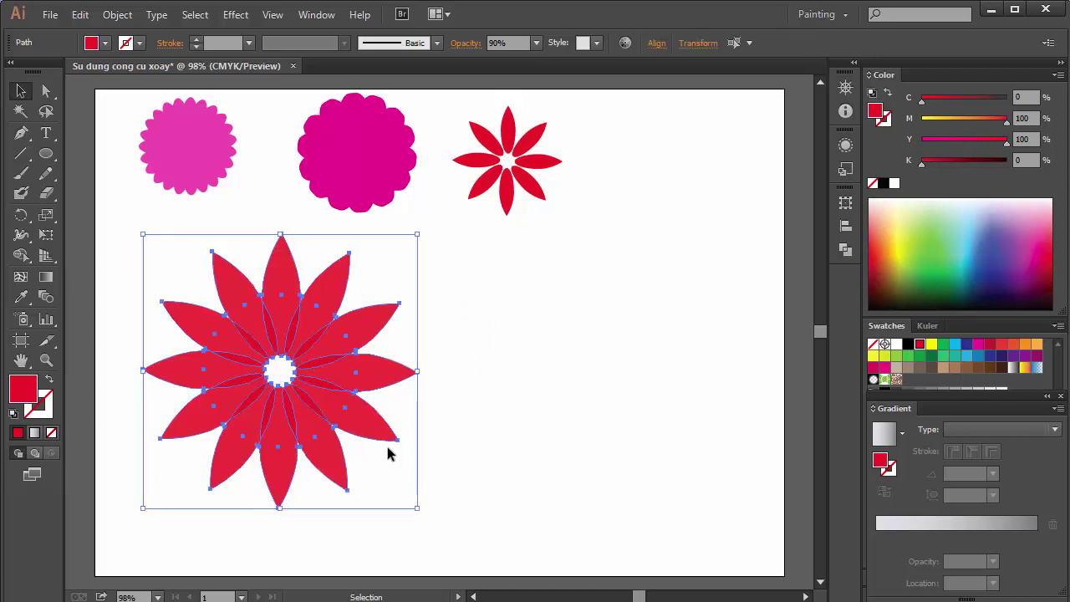
left_click_drag(375, 347, 521, 334)
left_click(643, 370)
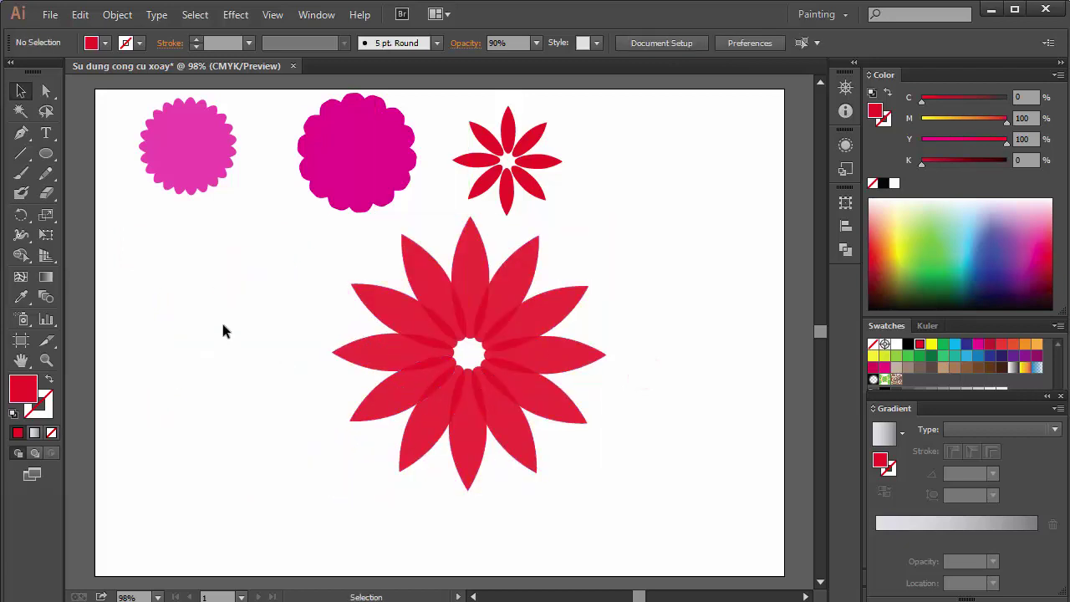
Draw a thin upright yellow ellipse at the red flower's centre, zoom to 100%, and select it.
left_click(46, 153)
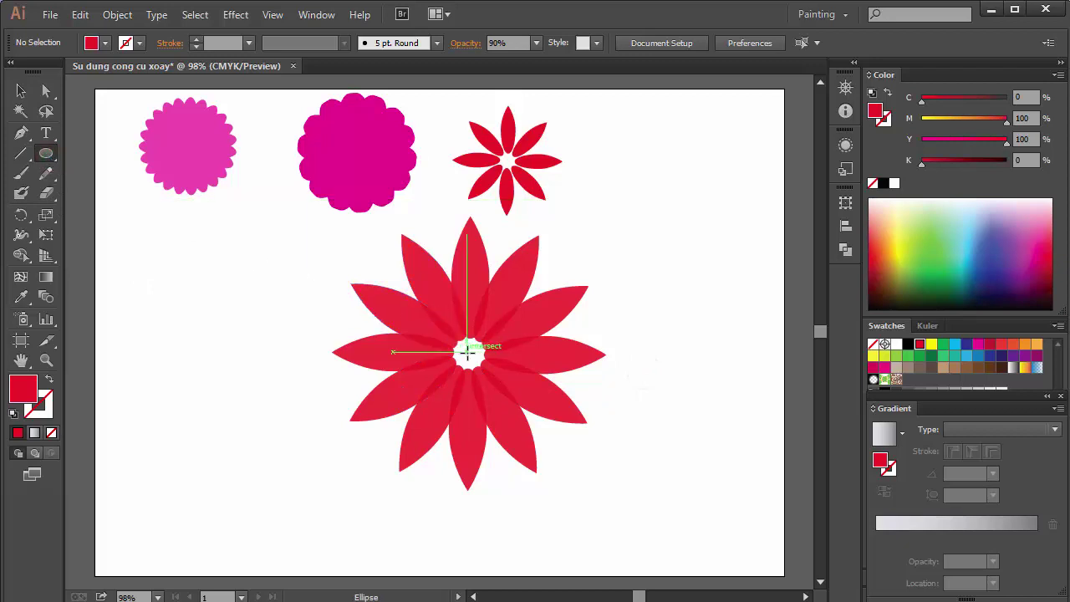
left_click_drag(468, 352, 470, 323)
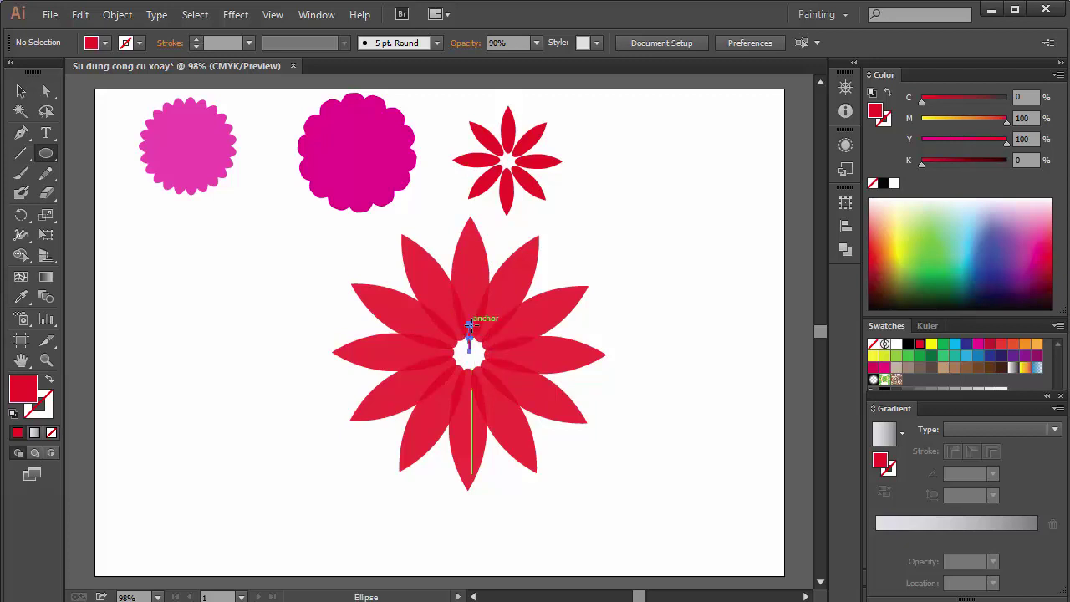
left_click(931, 346)
key("ctrl+1")
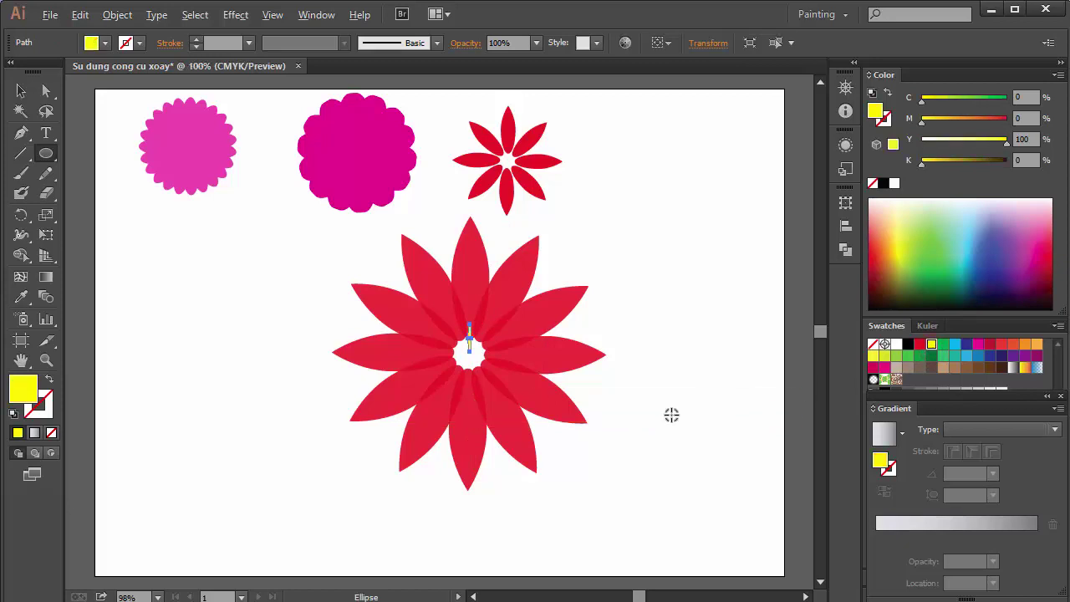
scroll(671, 415, "up", 2)
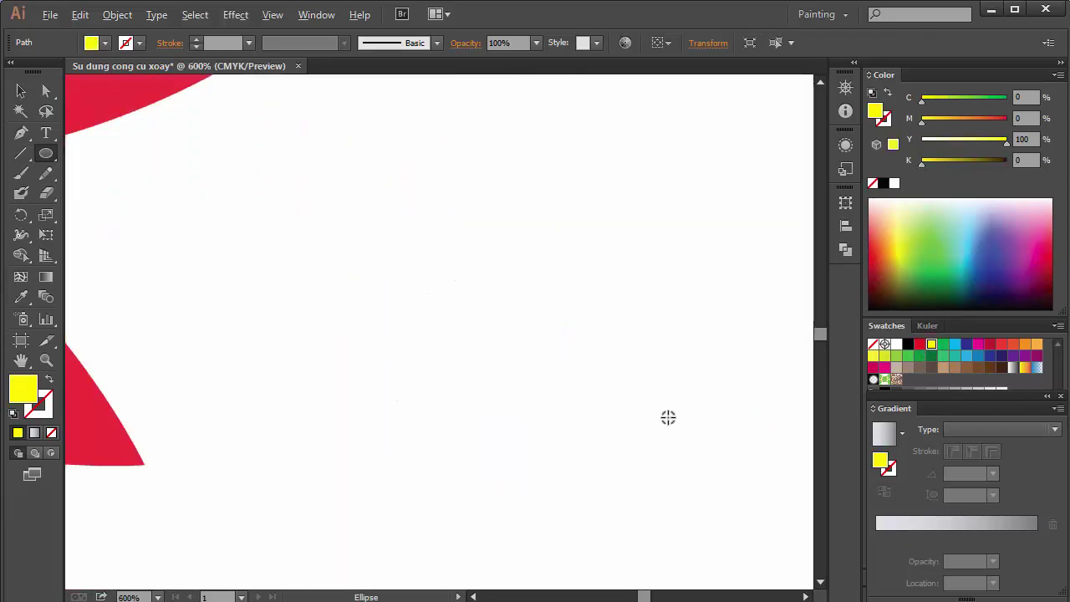
scroll(672, 413, "down", 3)
scroll(669, 414, "down", 1)
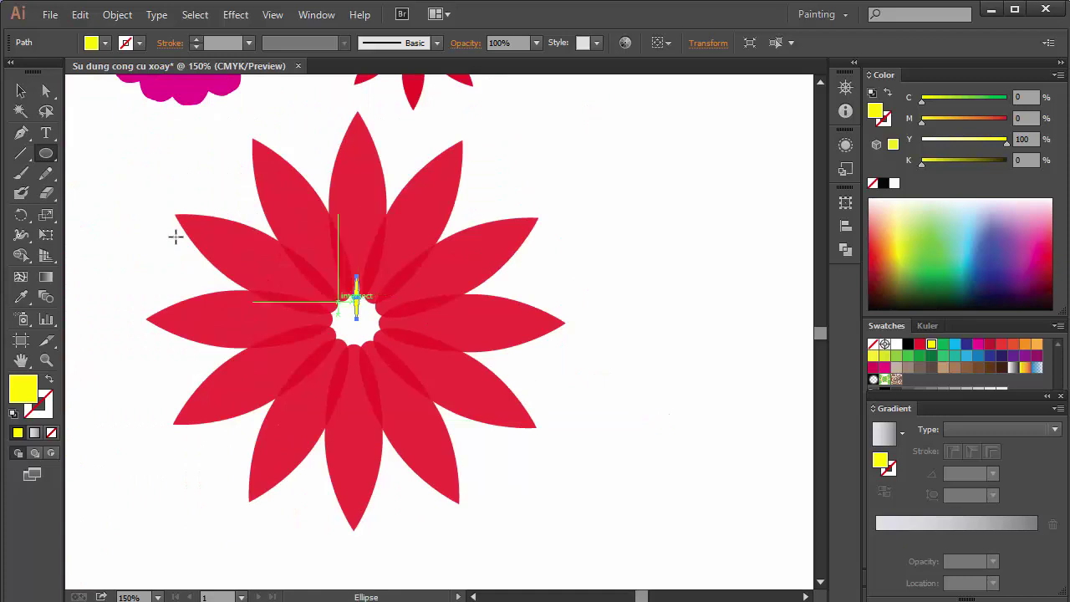
left_click(21, 90)
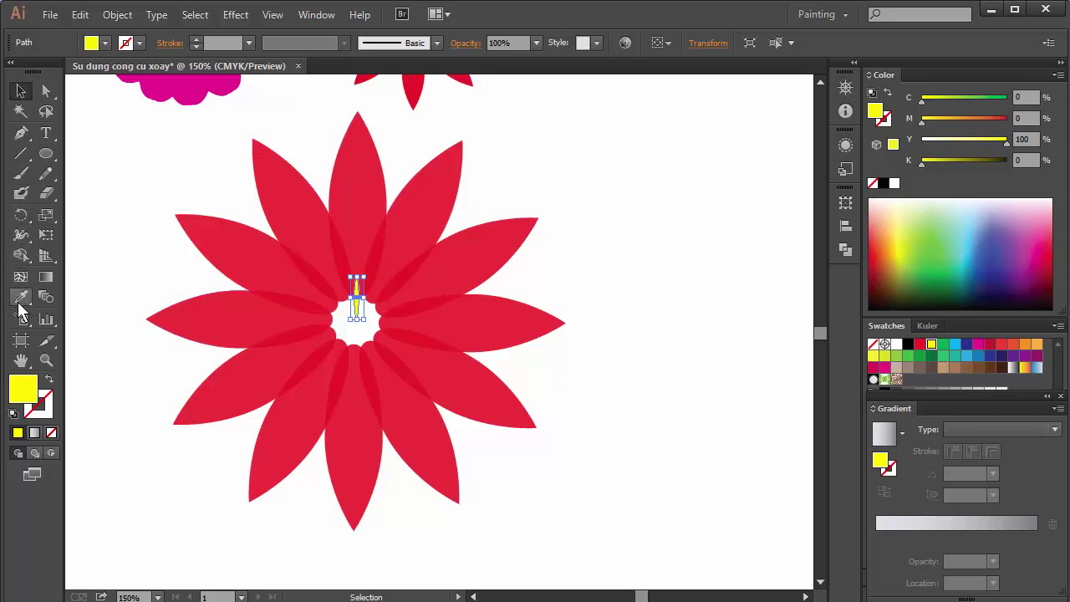
left_click(21, 215)
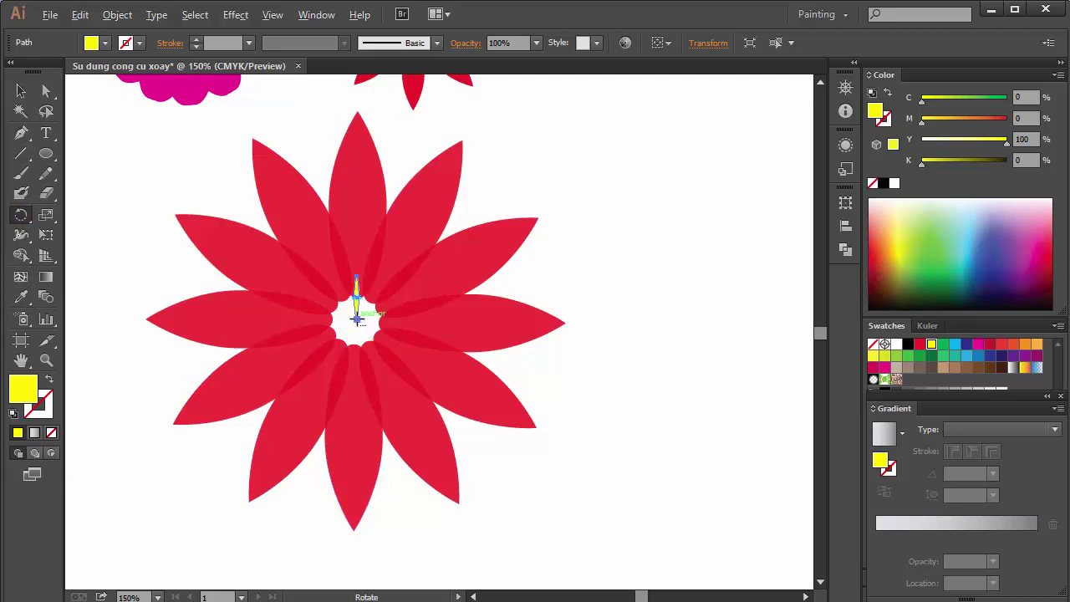
Make one 15° rotated copy of the yellow petal around the flower's centre.
left_click(357, 318, "alt")
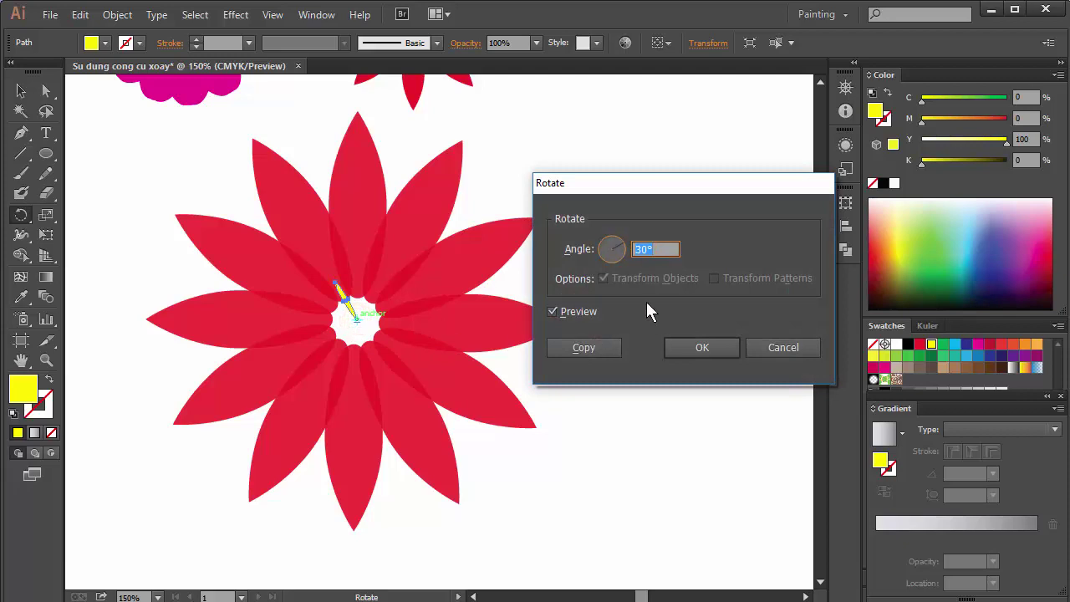
type("15")
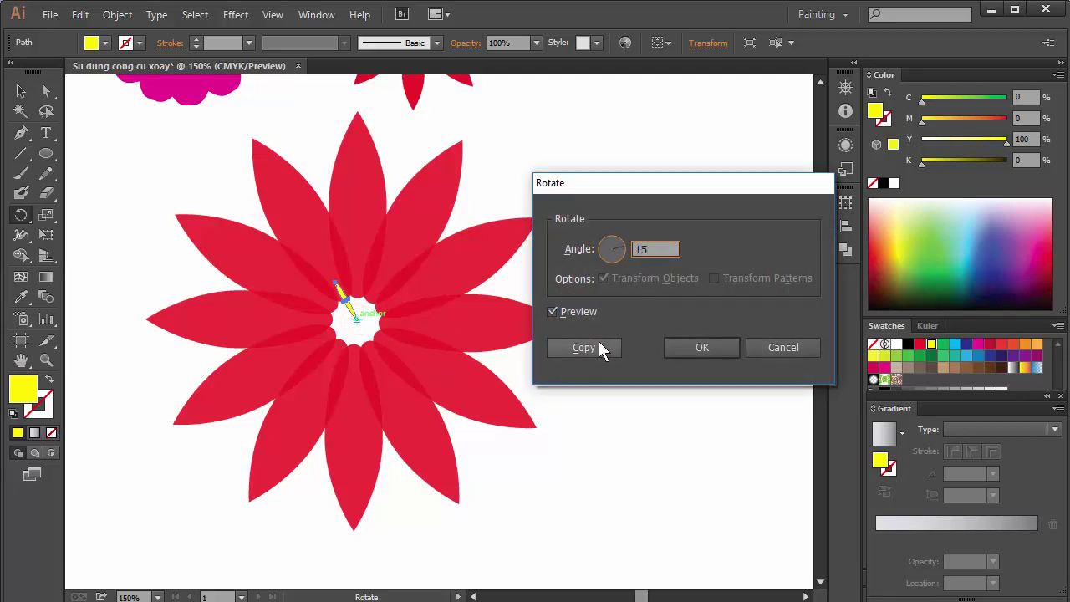
left_click(598, 348)
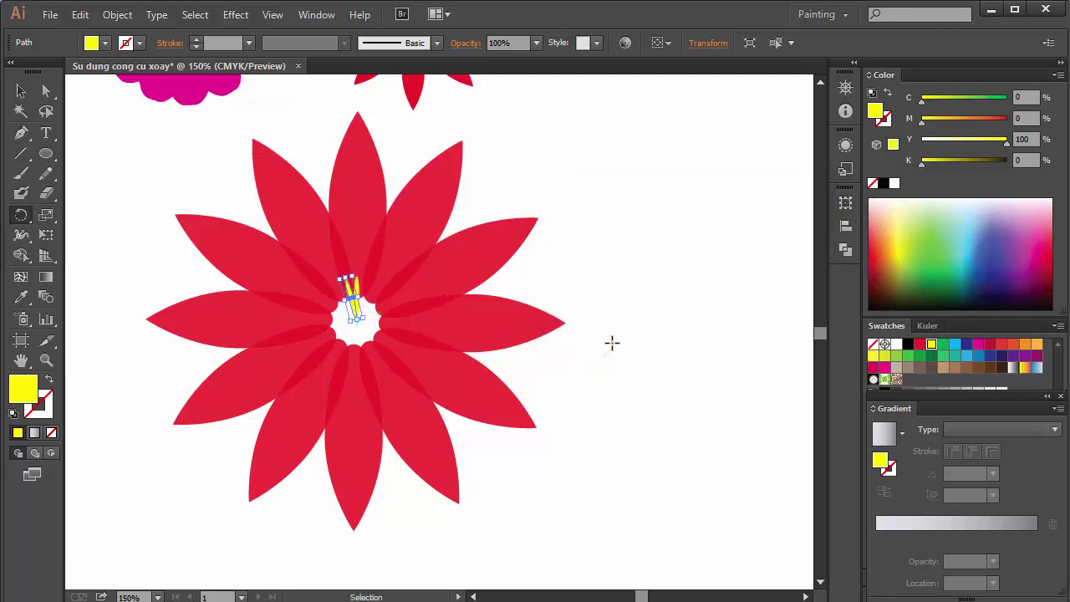
left_click(613, 340)
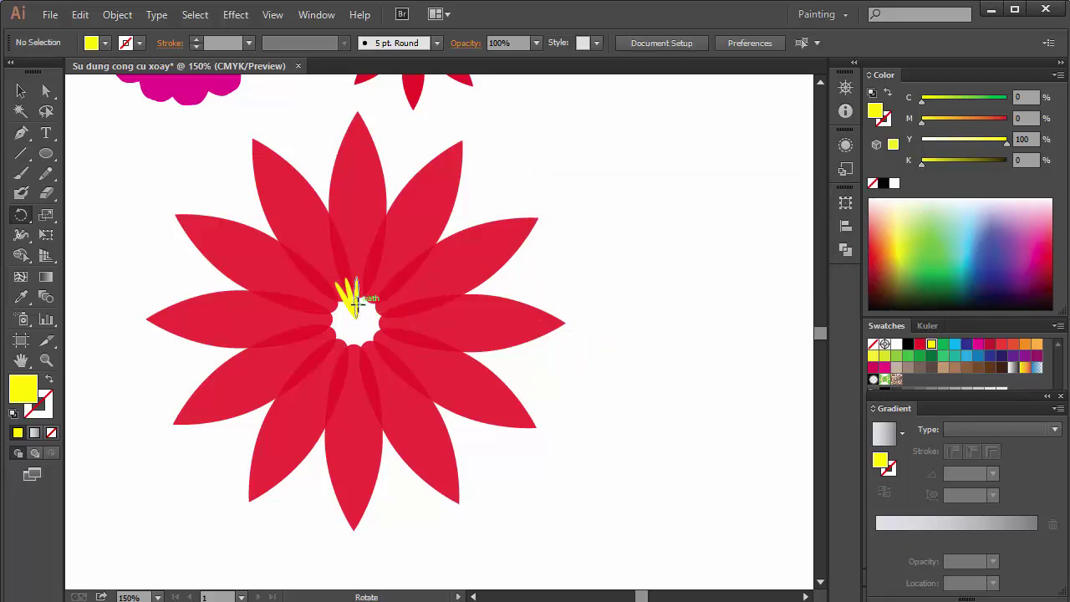
Reselect the yellow petals and repeat the rotated copies until the yellow ring closes.
left_click(20, 90)
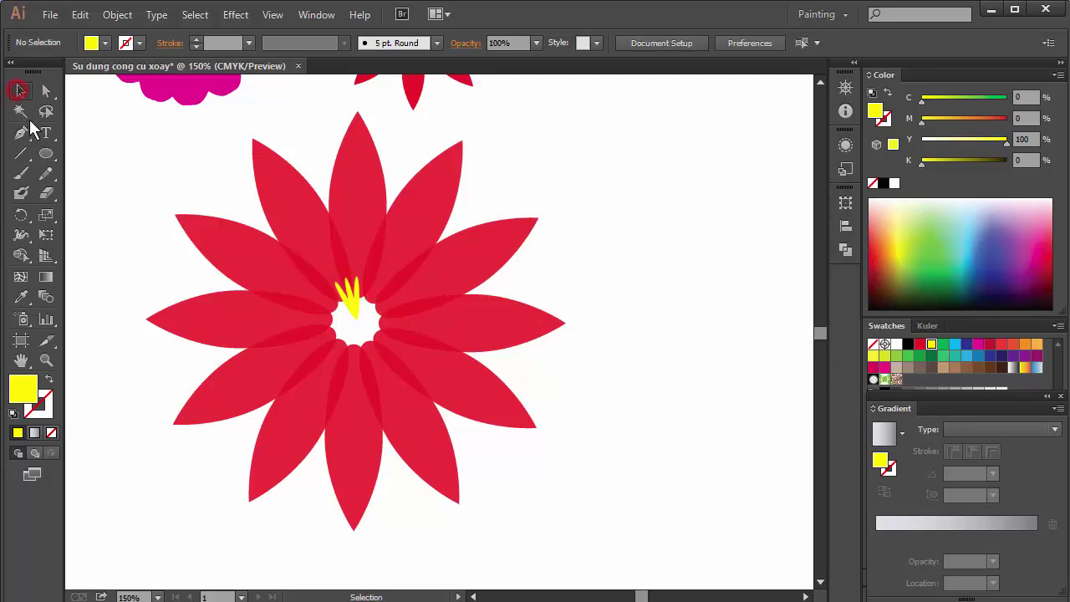
left_click(353, 309)
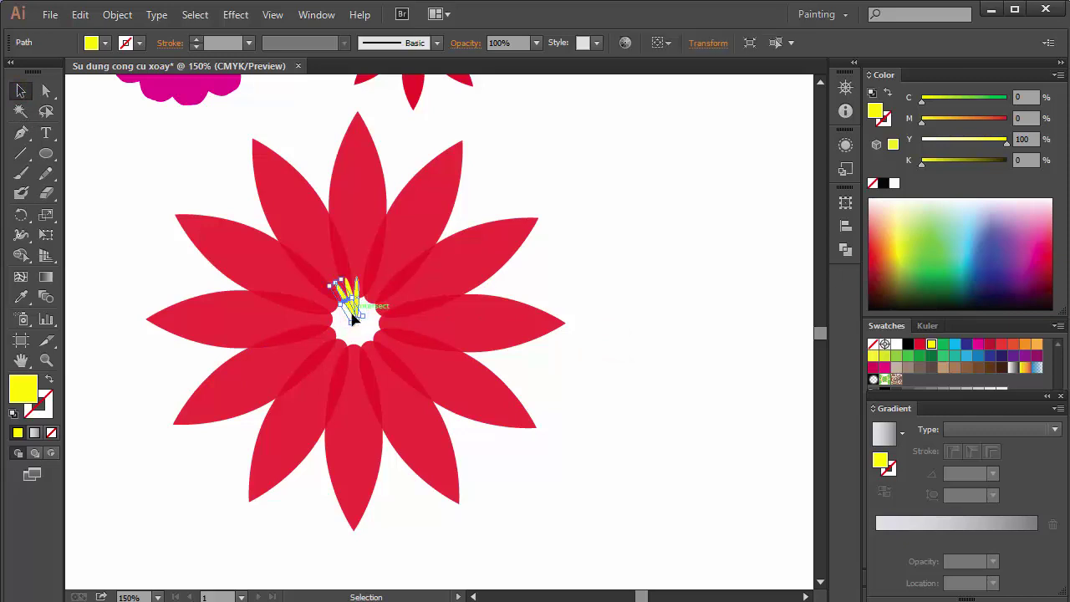
left_click(21, 215)
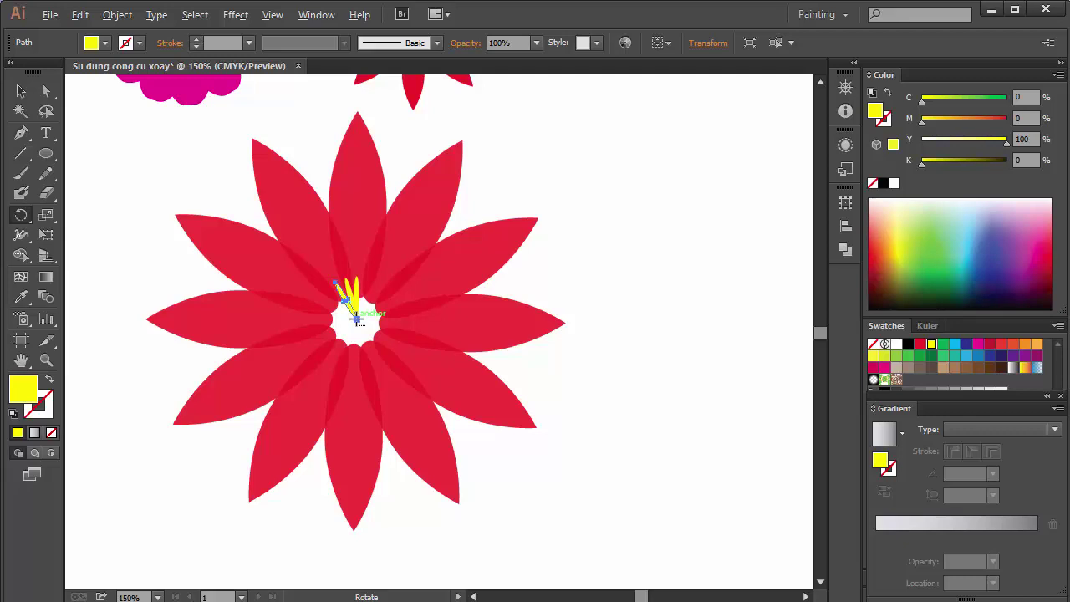
left_click(355, 317, "alt")
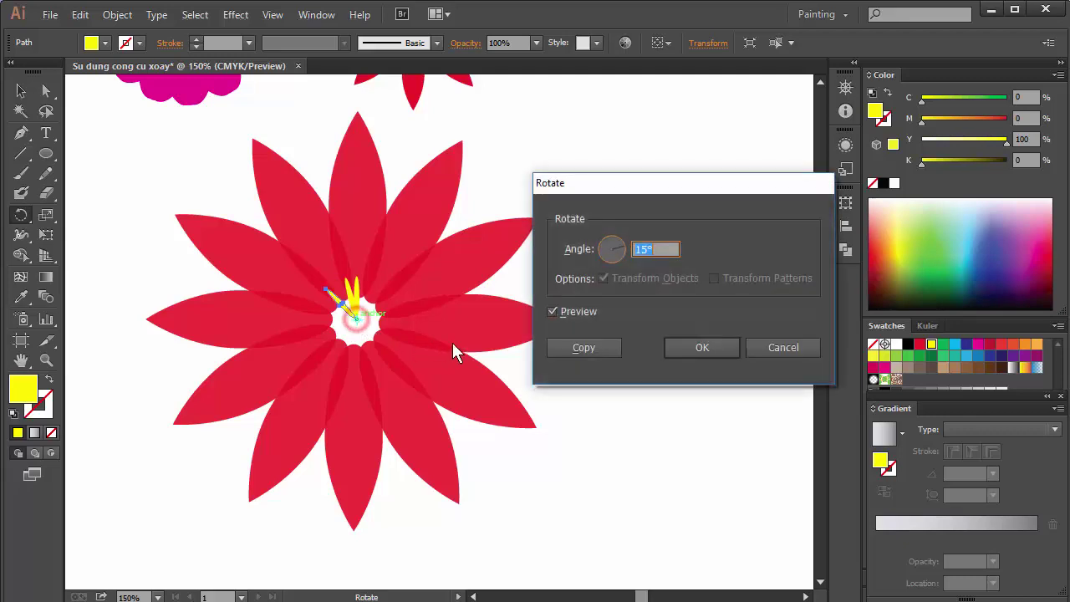
left_click(589, 345)
key("ctrl+d")
key("ctrl+d")
key("ctrl+d")
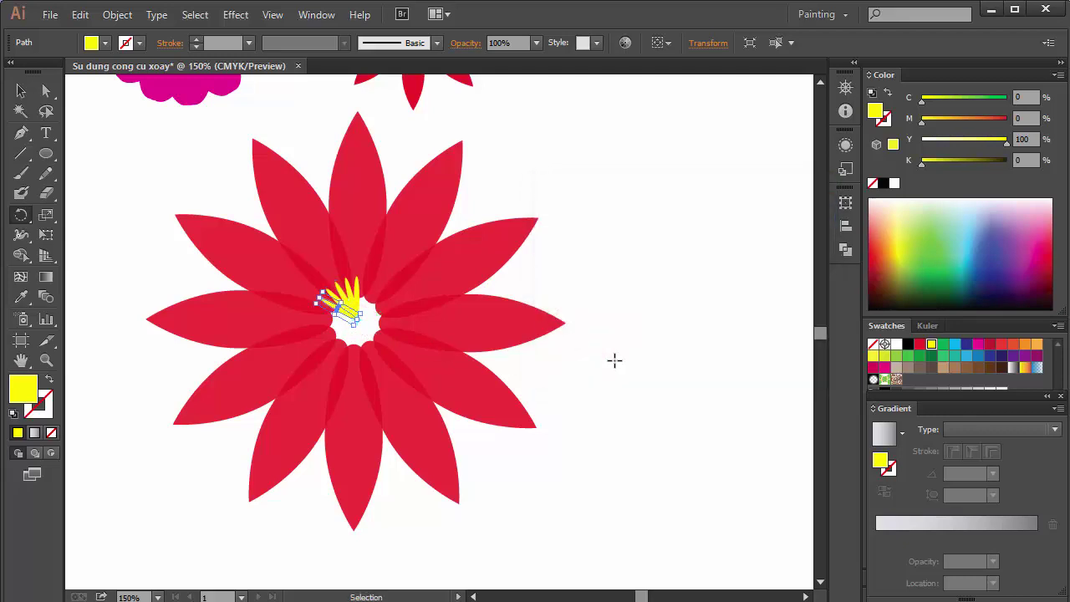
key("ctrl+d")
key("ctrl+d")
key("ctrl+d")
key("ctrl+d")
key("ctrl+d")
key("ctrl+d")
key("ctrl+d")
key("ctrl+d")
key("ctrl+d")
key("ctrl+d")
key("ctrl+d")
key("ctrl+d")
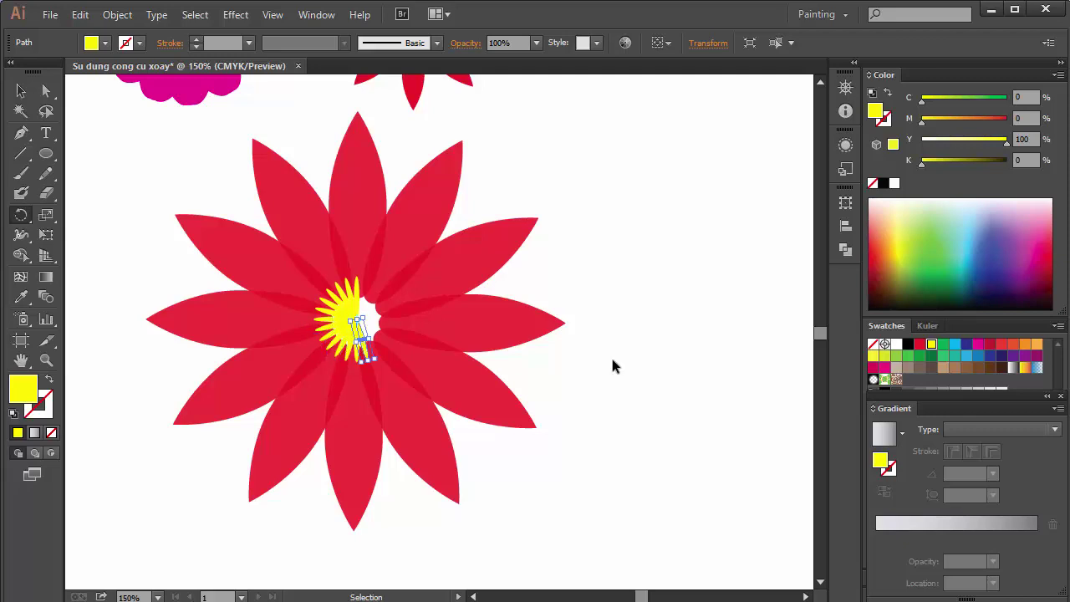
key("ctrl+d")
key("ctrl+d")
key("ctrl+d")
key("ctrl+d")
key("ctrl+d")
key("ctrl+d")
key("ctrl+d")
key("ctrl+d")
key("ctrl+d")
key("ctrl+d")
key("ctrl+d")
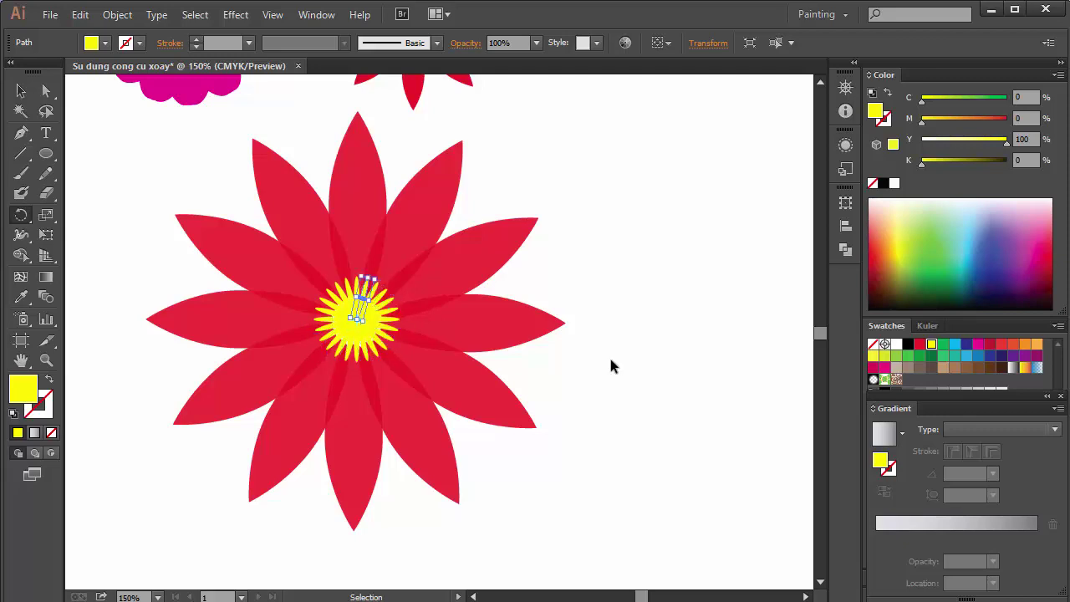
key("ctrl+d")
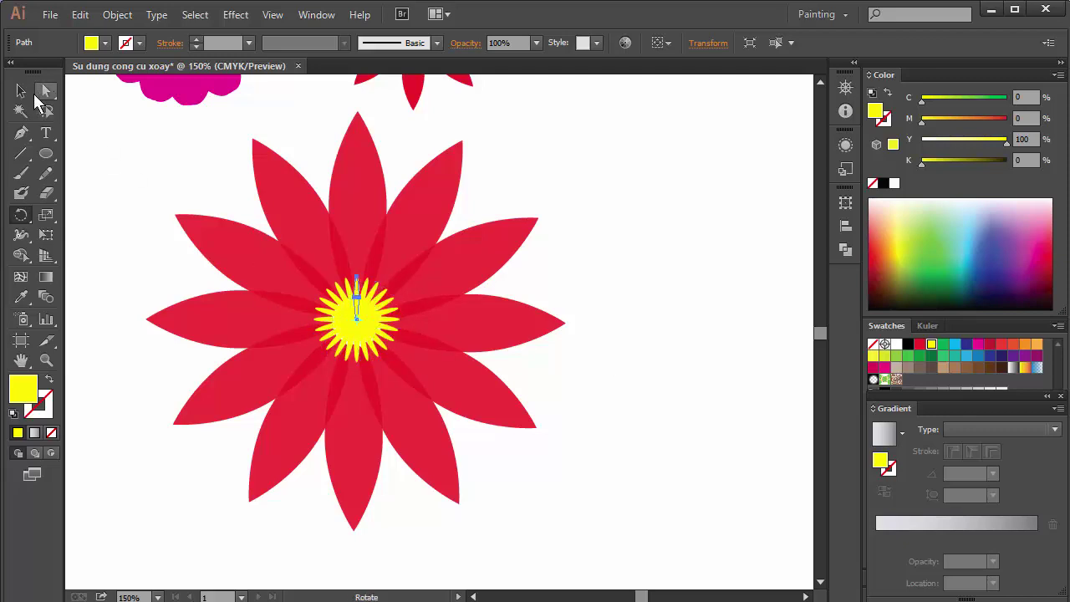
left_click(21, 91)
left_click(649, 335)
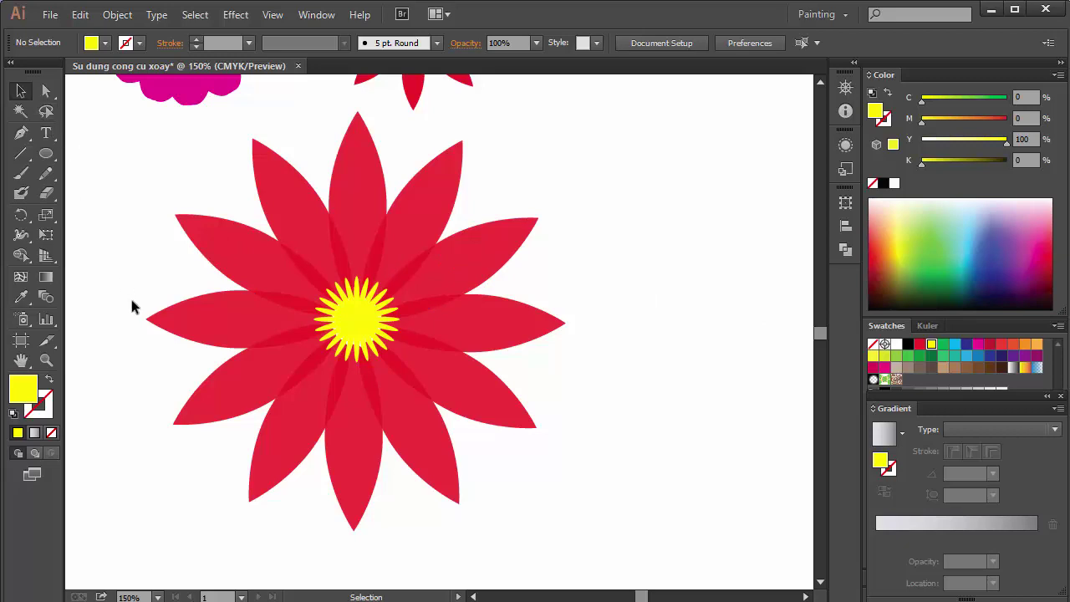
Fit the artboard, group all parts of the yellow-centred flower, and shrink it into the top row.
double_click(20, 360)
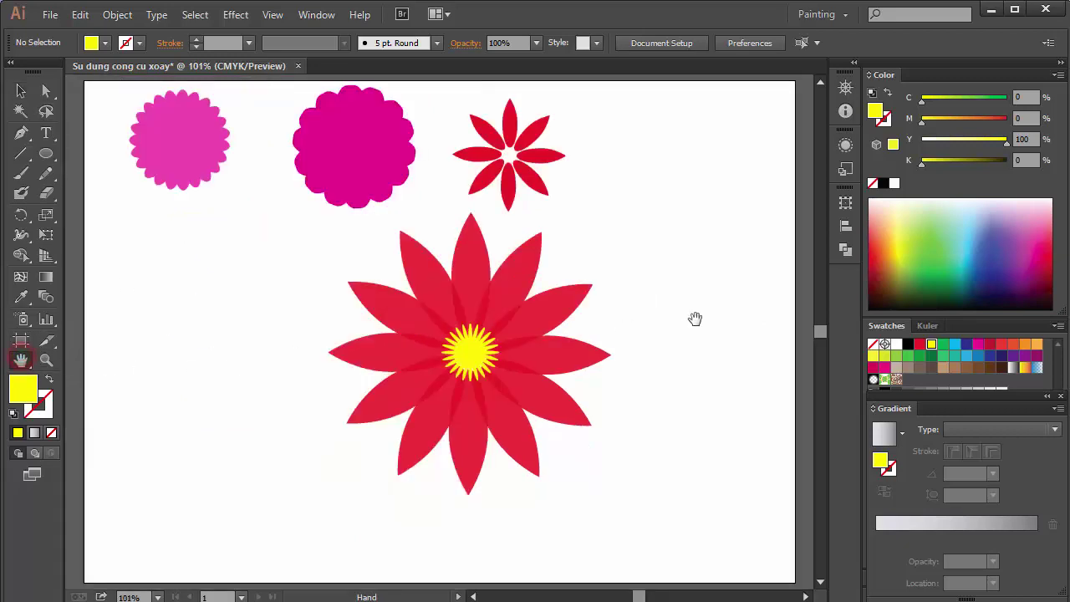
left_click(21, 90)
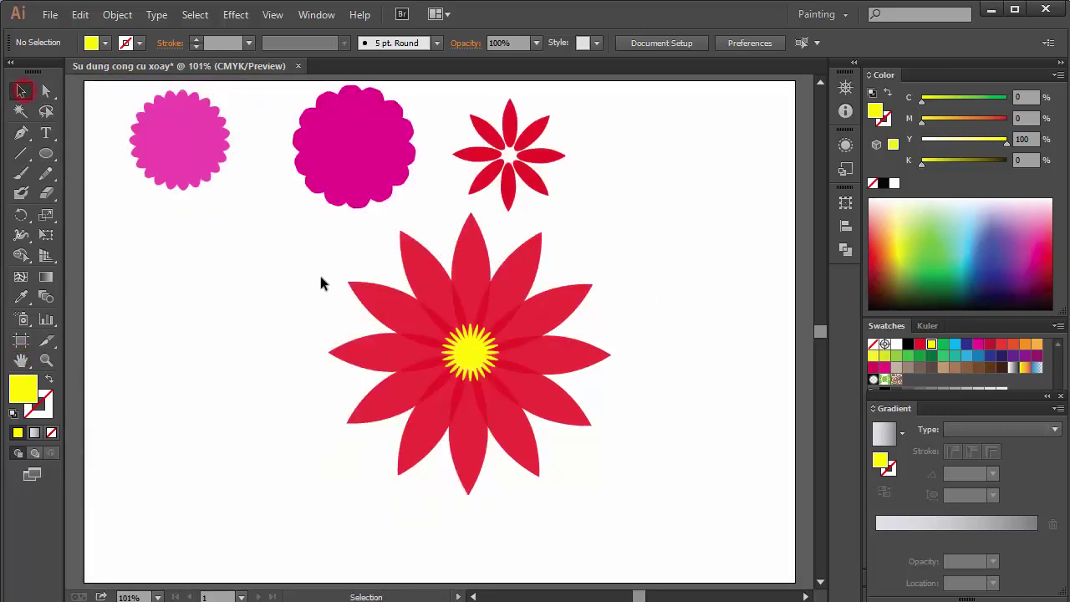
left_click_drag(289, 222, 650, 503)
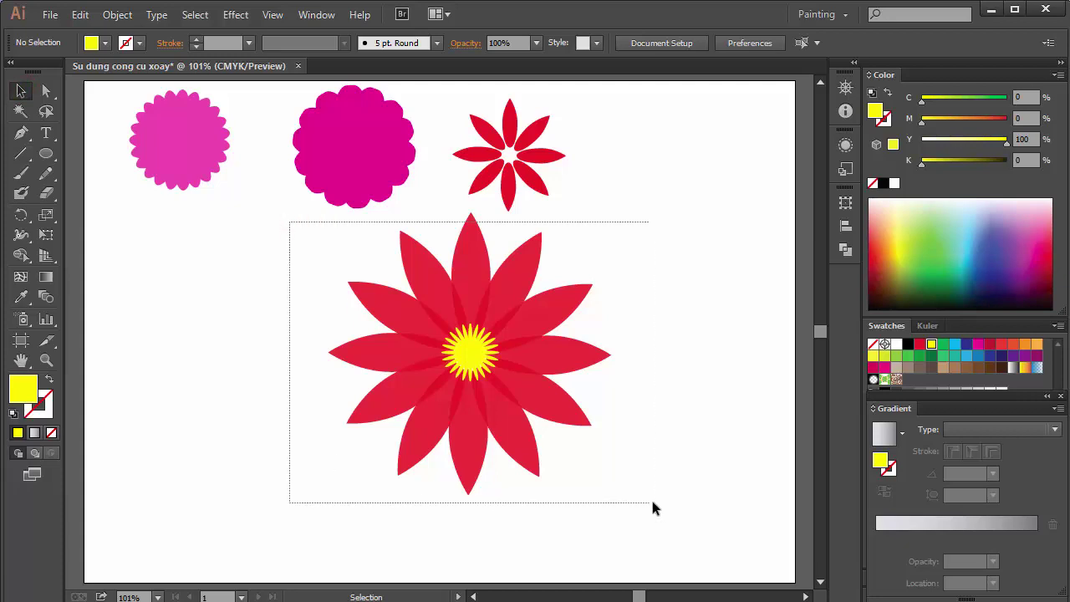
right_click(543, 400)
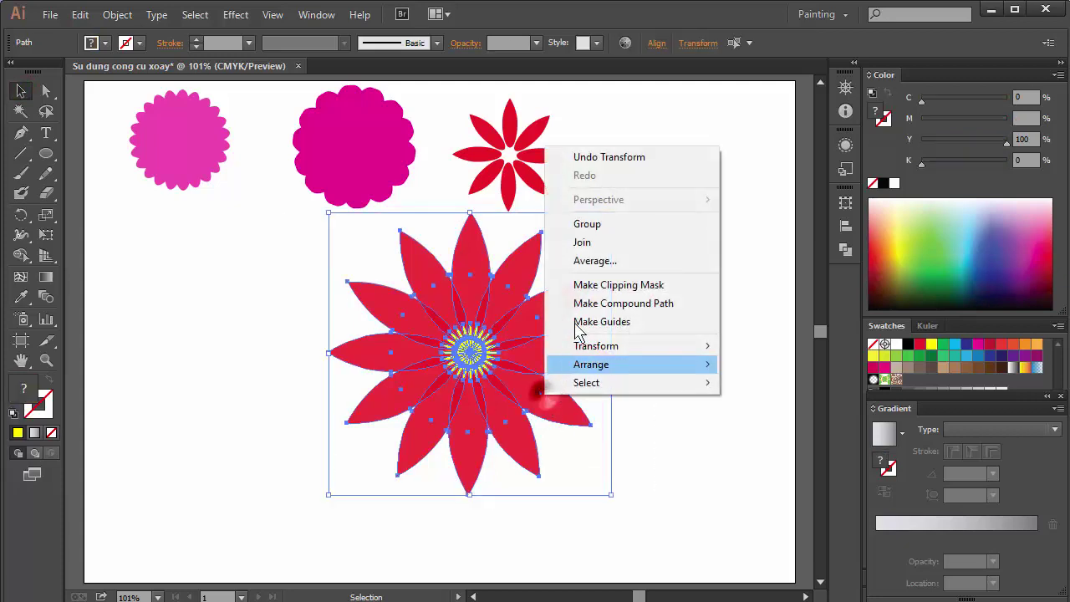
left_click(606, 221)
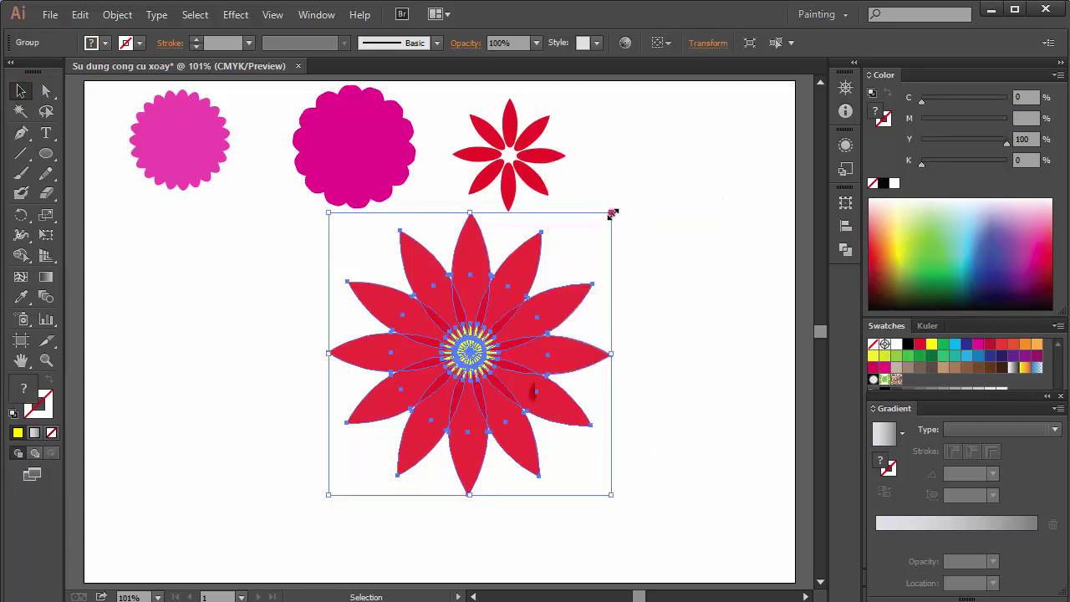
mouse_move(612, 214)
left_mouse_down()
mouse_move(529, 318)
mouse_move(504, 326)
mouse_move(700, 121)
left_mouse_up()
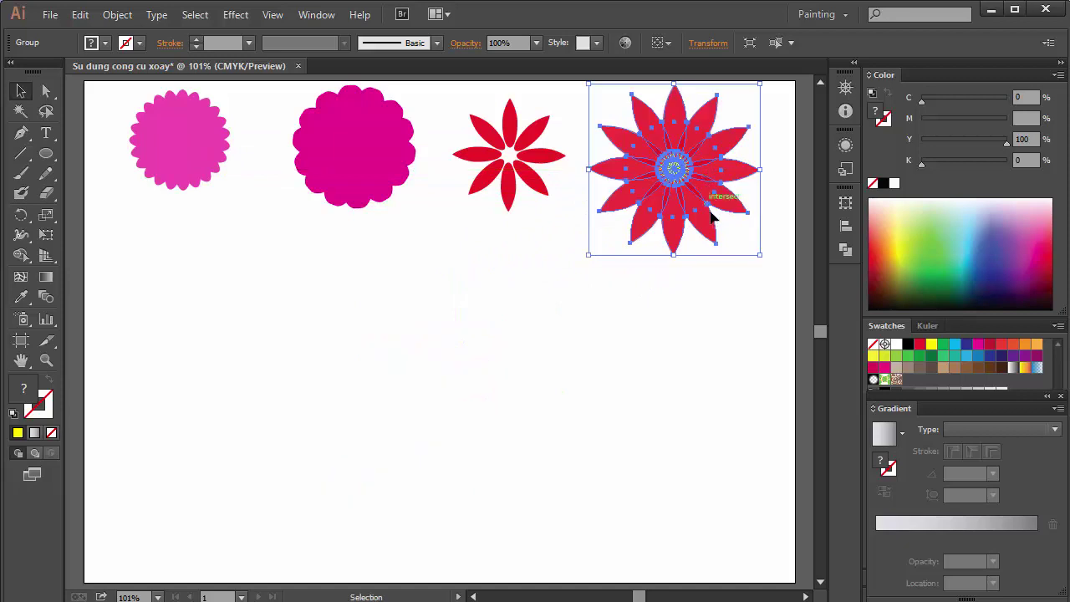
left_click(633, 282)
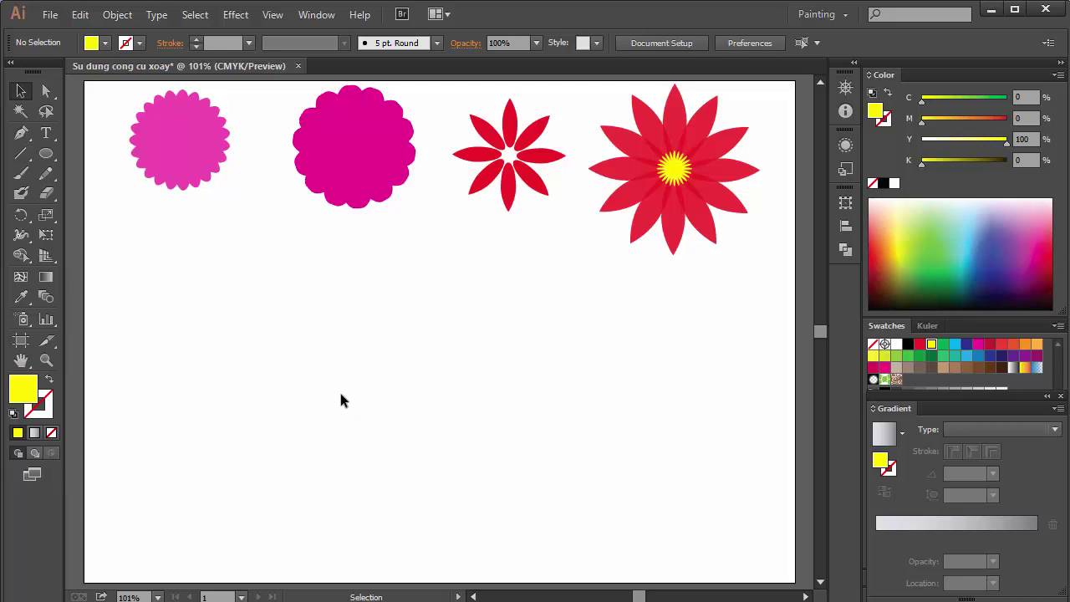
Draw a large red circle below the flowers, shifted up and left.
left_click(48, 154)
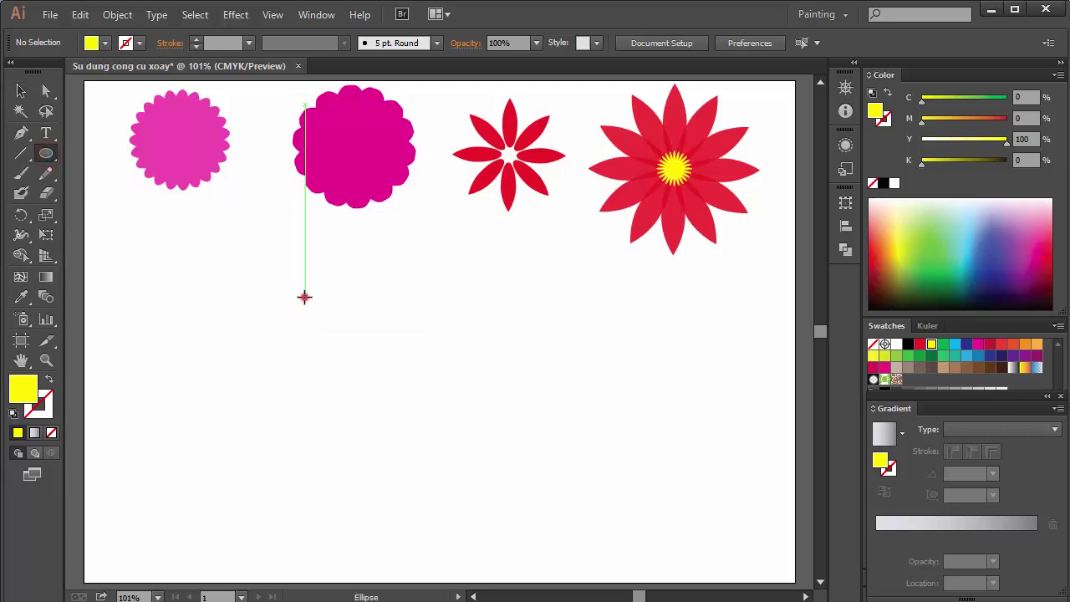
left_click_drag(304, 297, 507, 441)
left_click(21, 91)
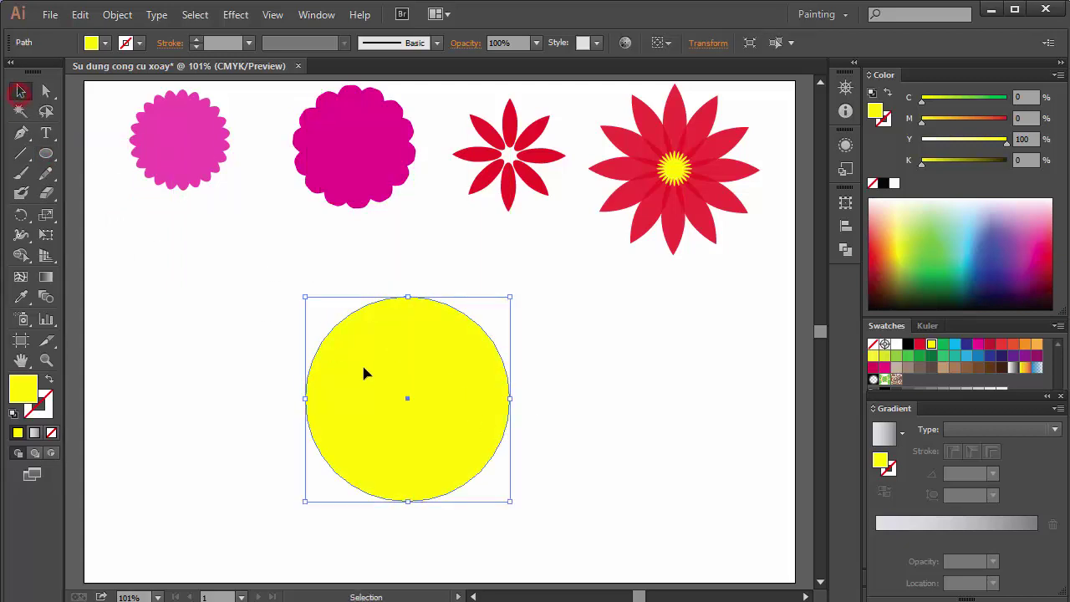
left_click_drag(368, 347, 326, 293)
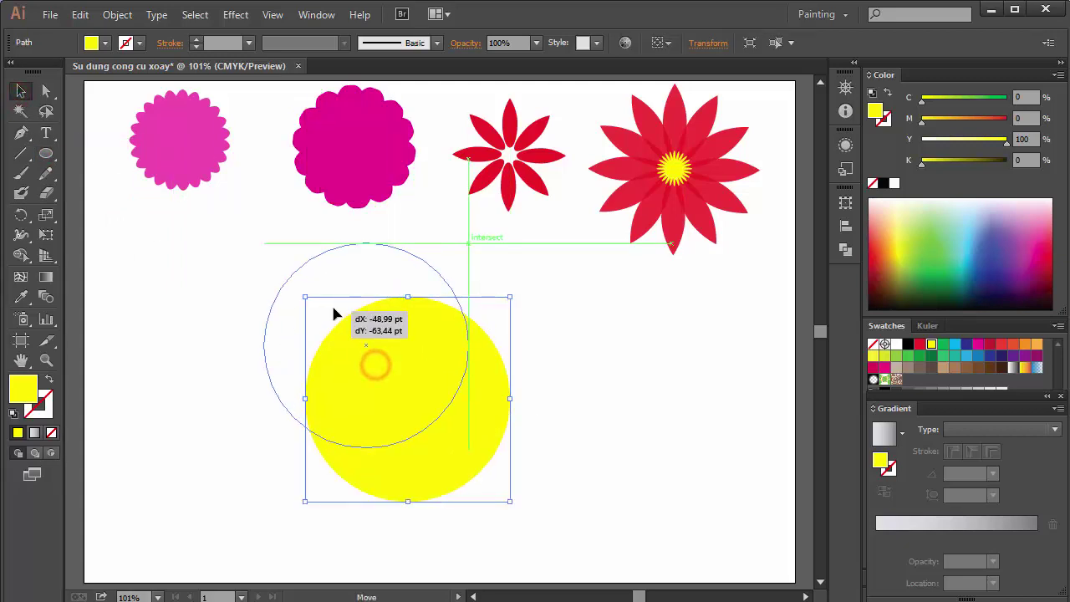
left_click(919, 344)
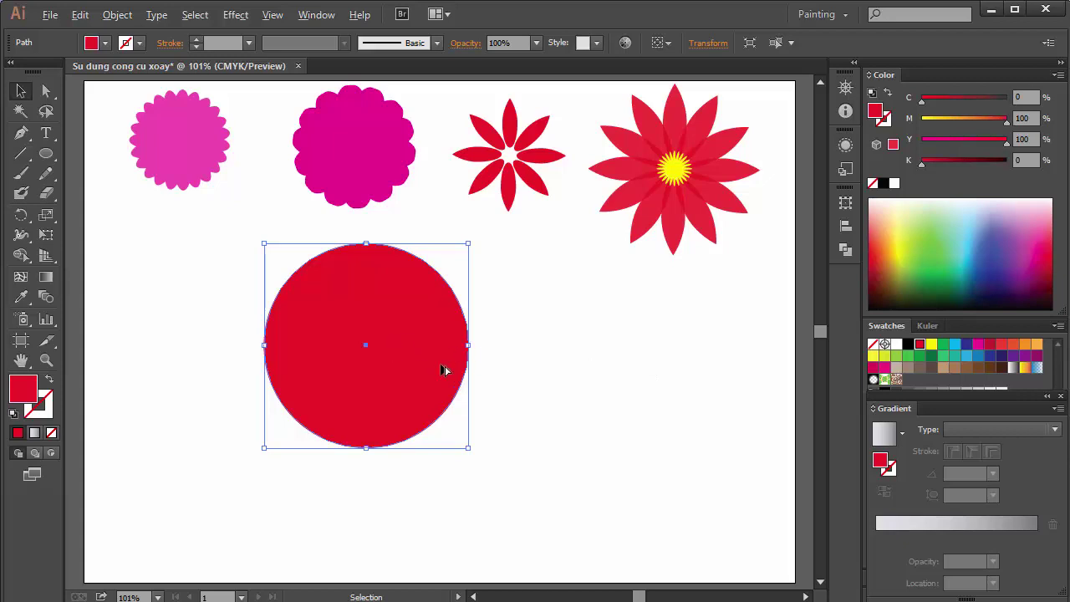
Alt-drag a copy of the circle slightly lower and select both circles.
left_click_drag(410, 371, 415, 412)
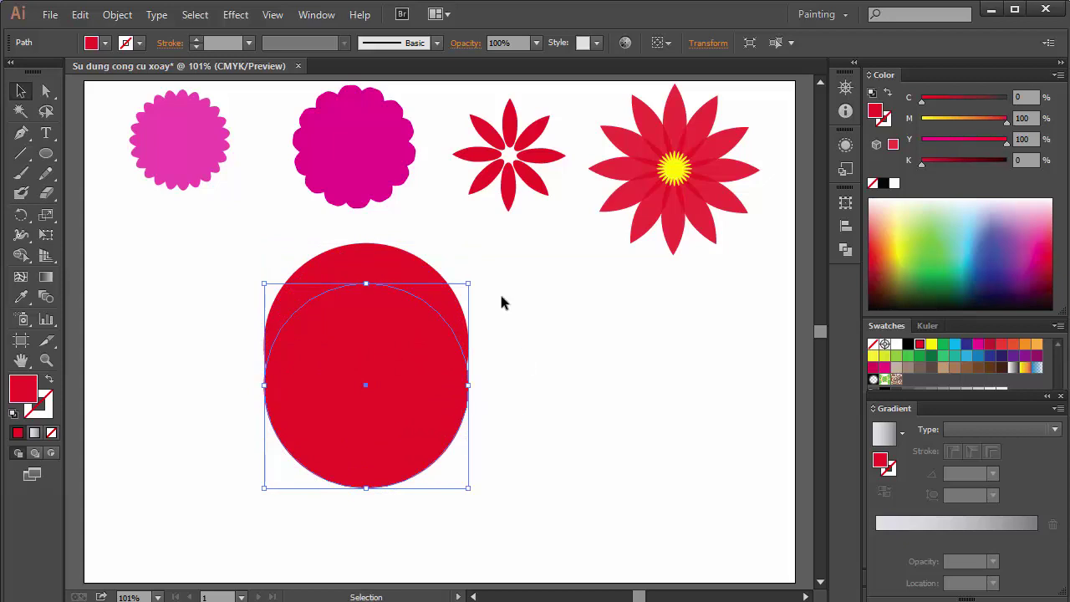
left_click_drag(502, 259, 300, 414)
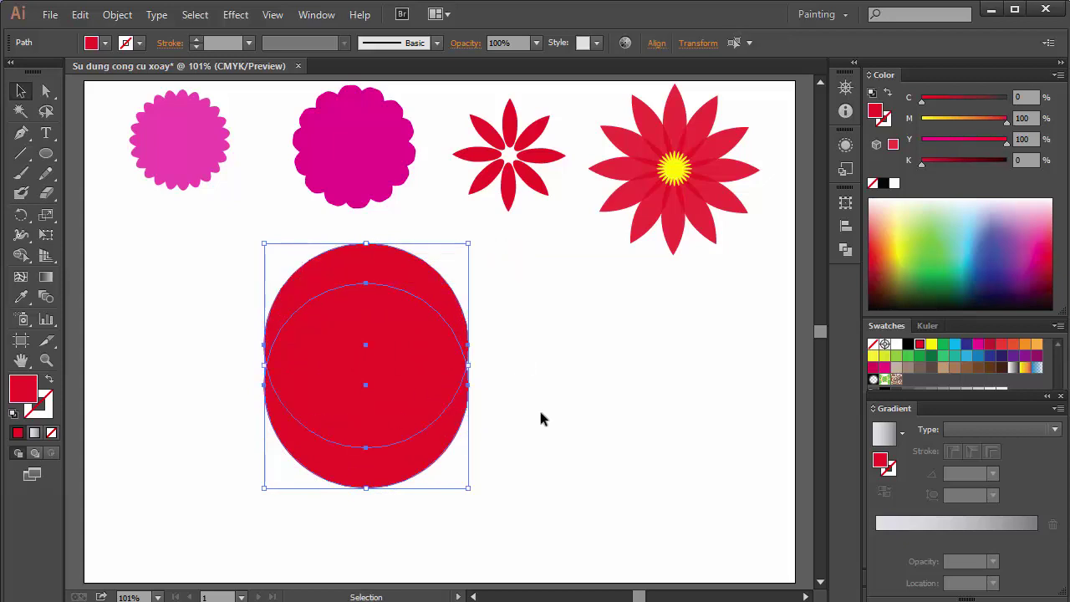
left_click(845, 249)
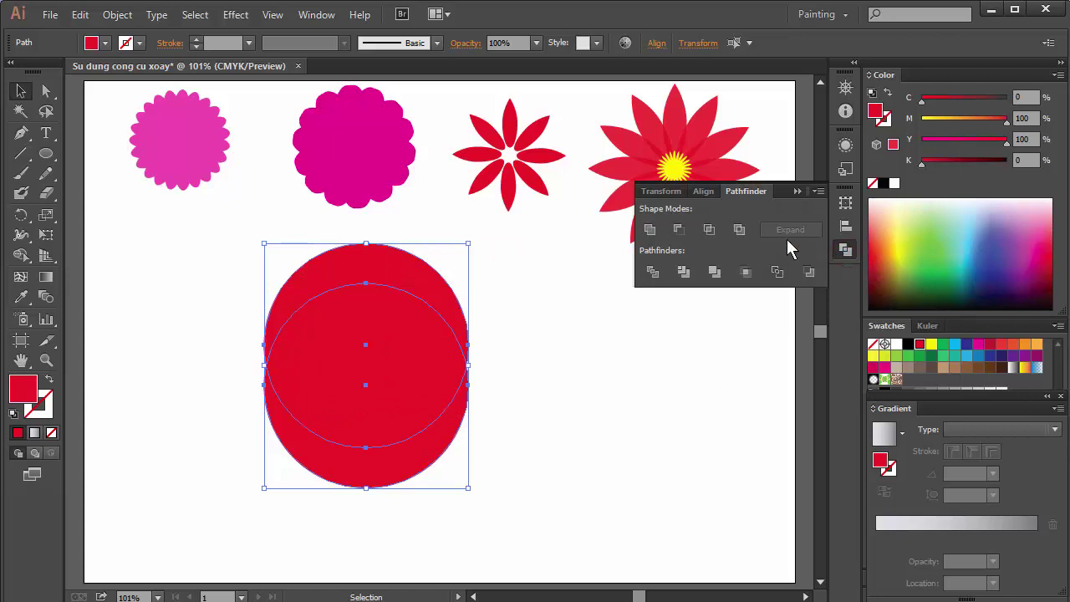
Apply Pathfinder Minus Front to leave a red crescent, then shrink it and move it lower right.
left_click(747, 197)
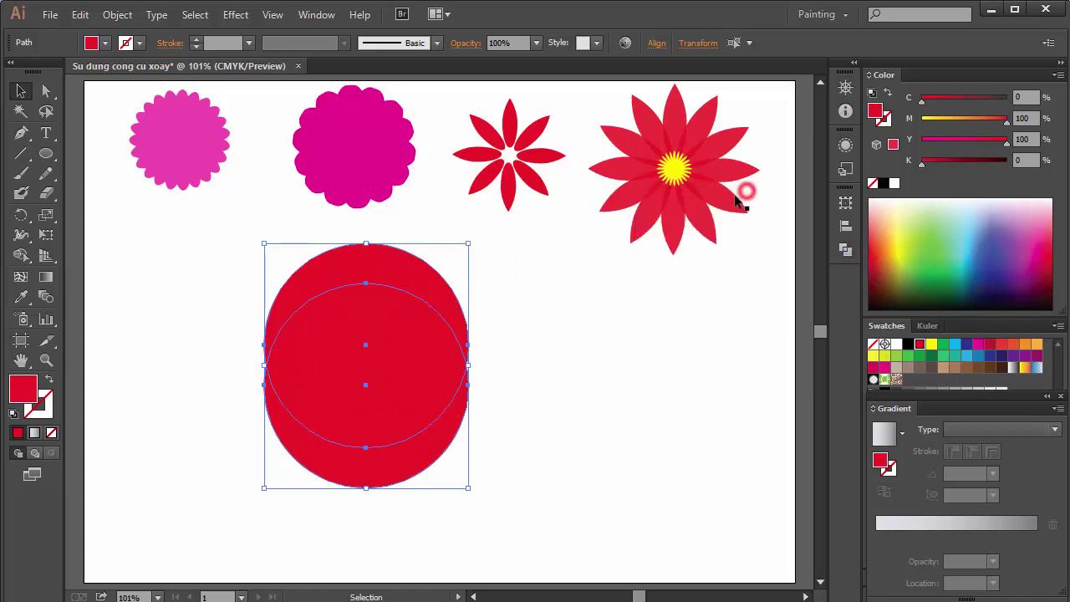
left_click(842, 250)
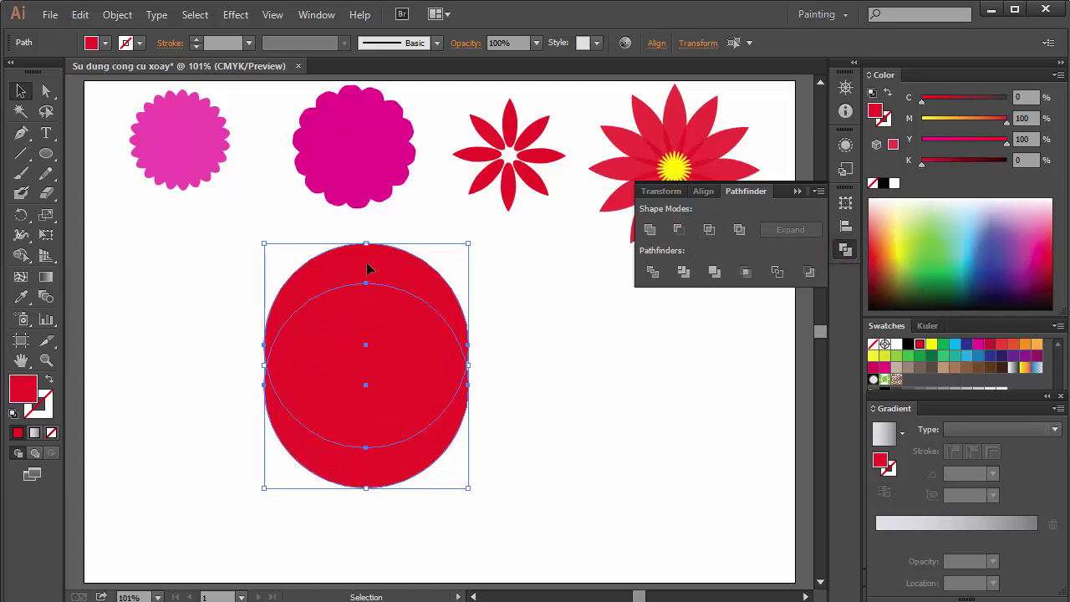
left_click(680, 230)
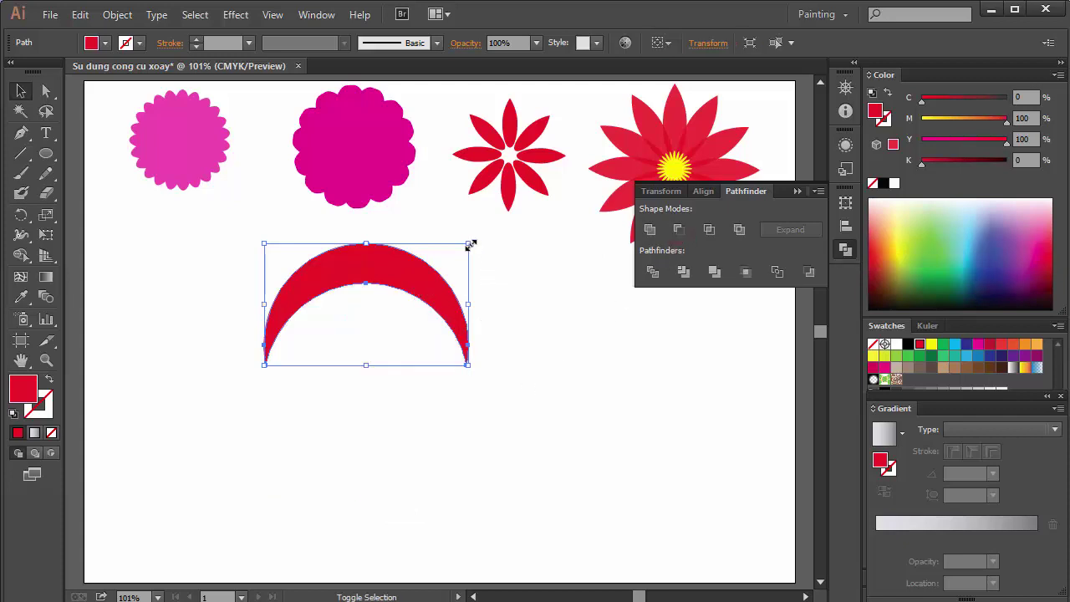
left_click_drag(468, 244, 422, 270)
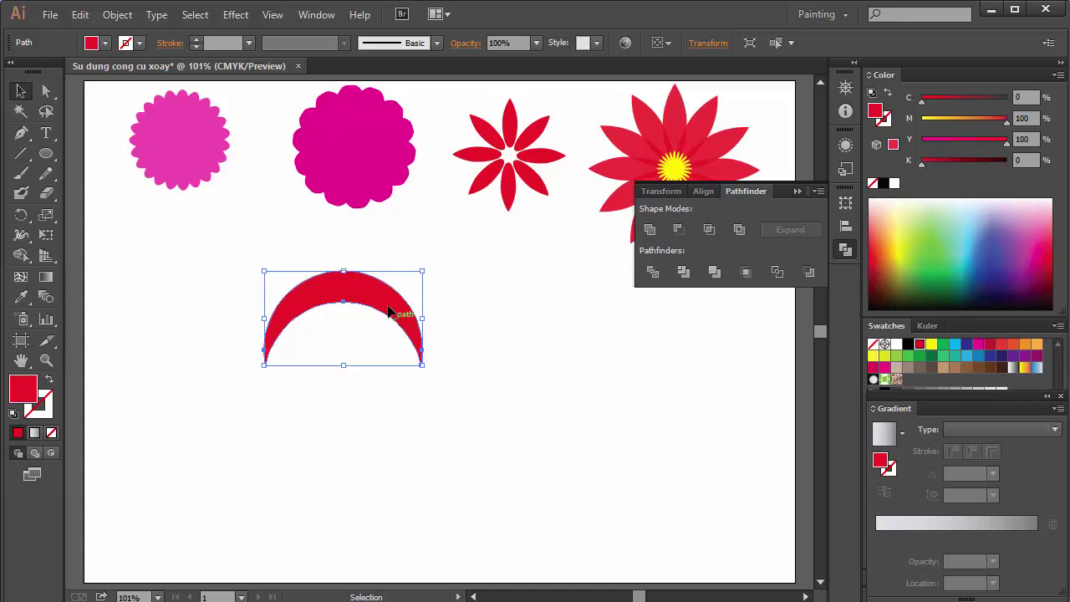
left_click_drag(389, 312, 461, 347)
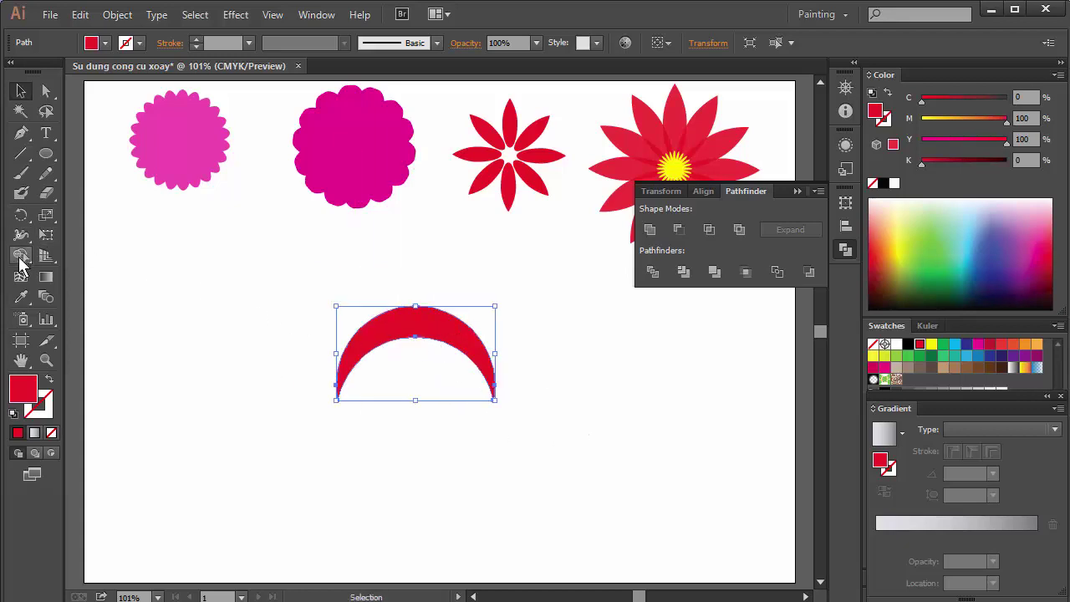
Repeat 30° rotated copies of the crescent around its left tip to close the swirl, then select all blades.
left_click(21, 216)
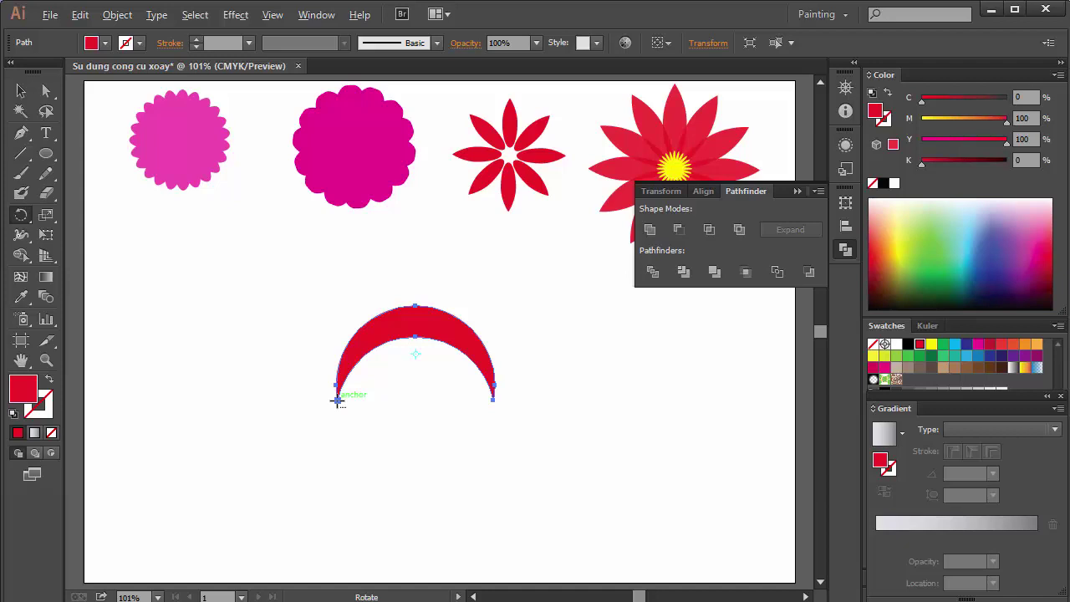
left_click(337, 400, "alt")
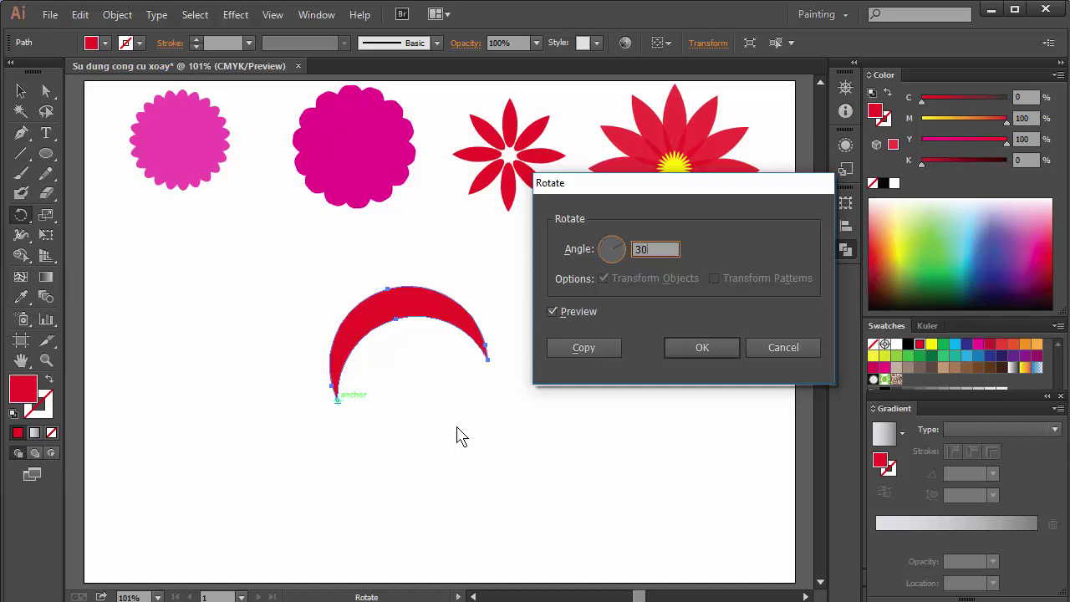
left_click(584, 347)
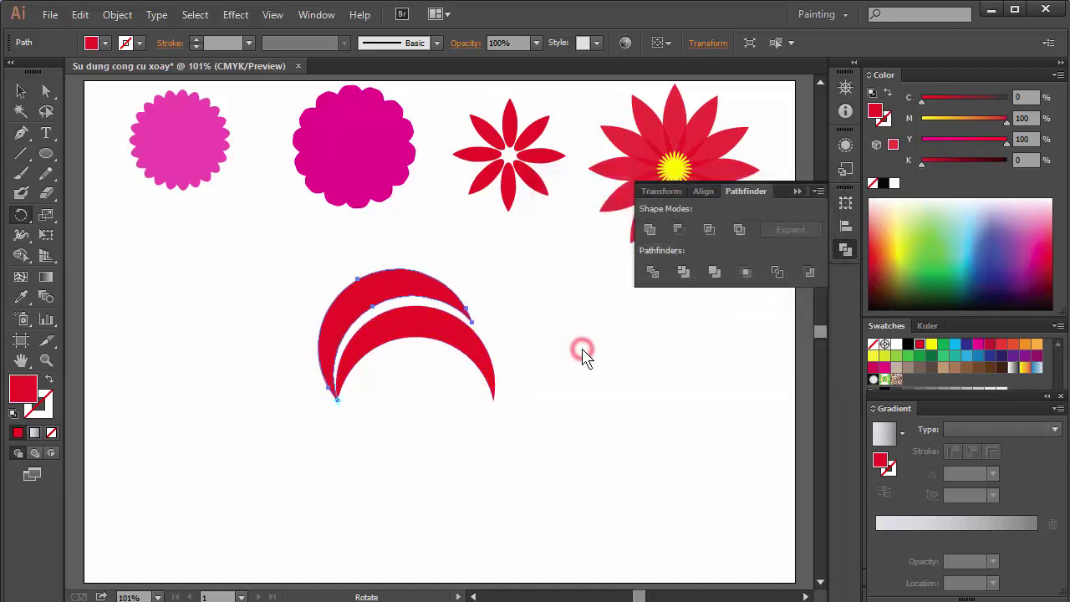
key("v")
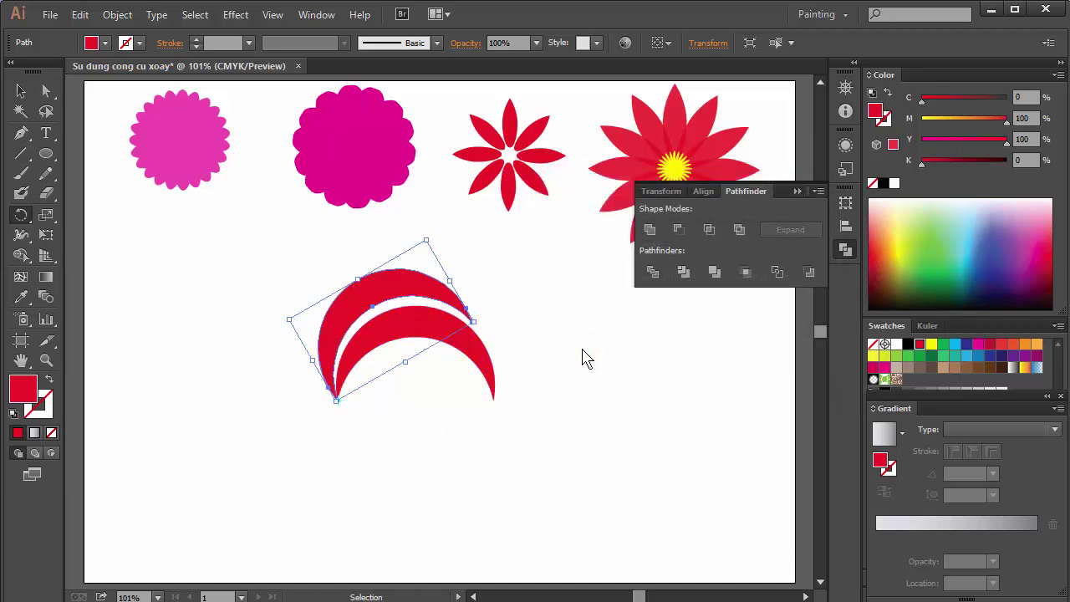
key("ctrl+d")
key("ctrl+d")
key("ctrl+d")
key("ctrl+d")
key("ctrl+d")
key("ctrl+d")
key("ctrl+d")
key("ctrl+d")
key("ctrl+d")
key("ctrl+d")
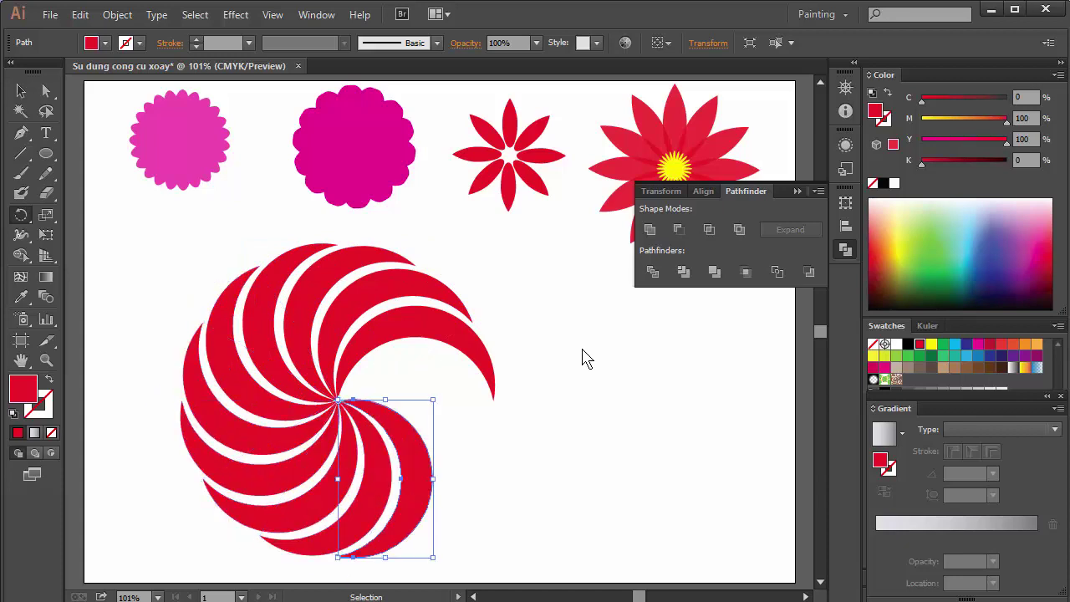
key("ctrl+d")
key("ctrl+d")
key("ctrl+d")
key("r")
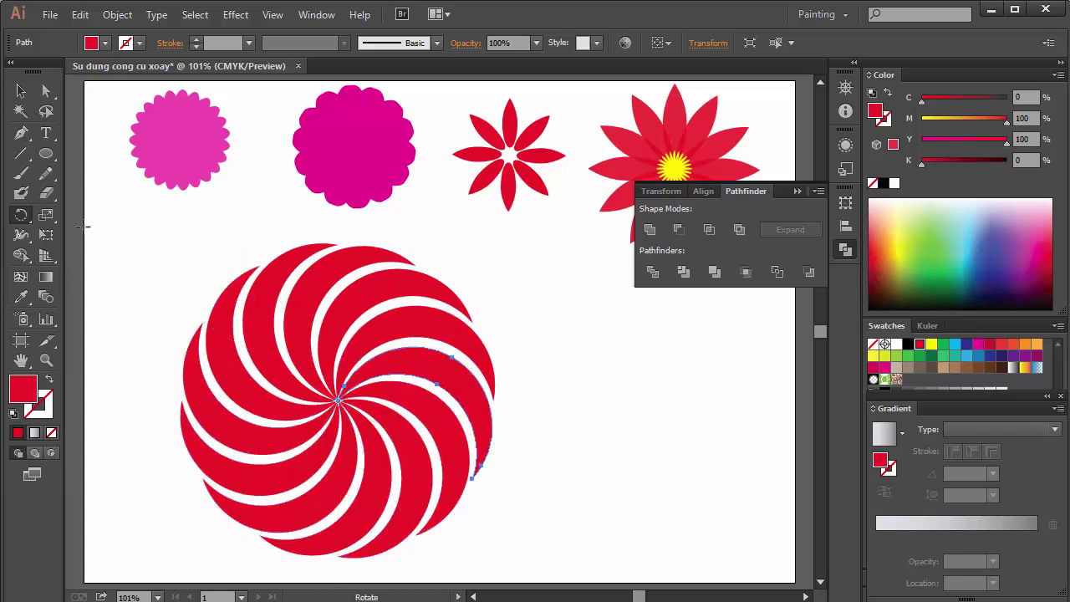
left_click(21, 90)
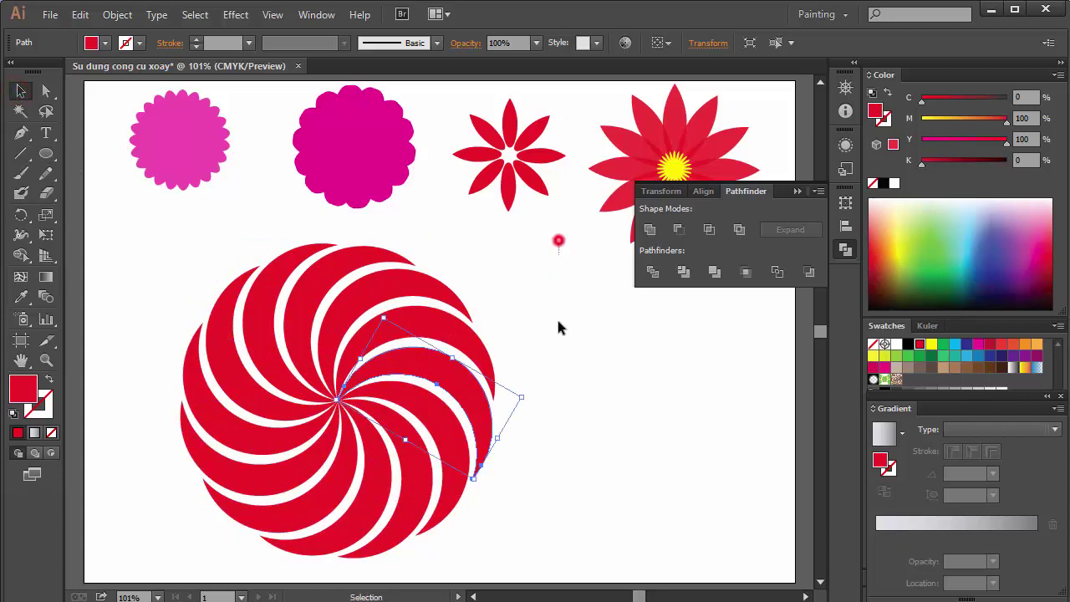
left_click_drag(559, 240, 174, 551)
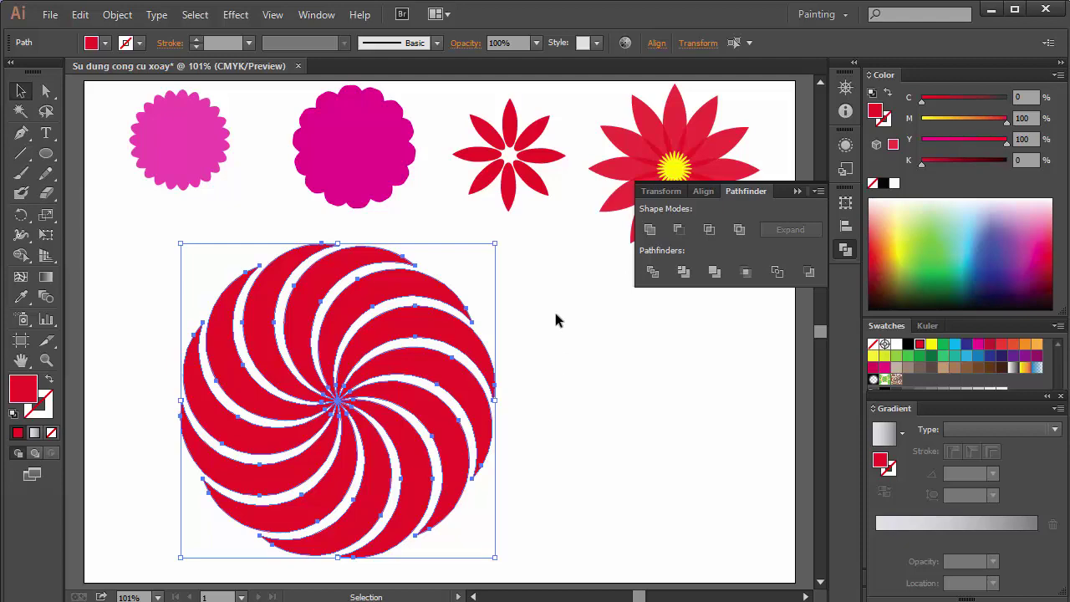
Scale the swirl down, move it up and right below the flowers, and select its top-right blade.
mouse_move(495, 243)
left_mouse_down()
mouse_move(432, 306)
mouse_move(454, 268)
left_mouse_up()
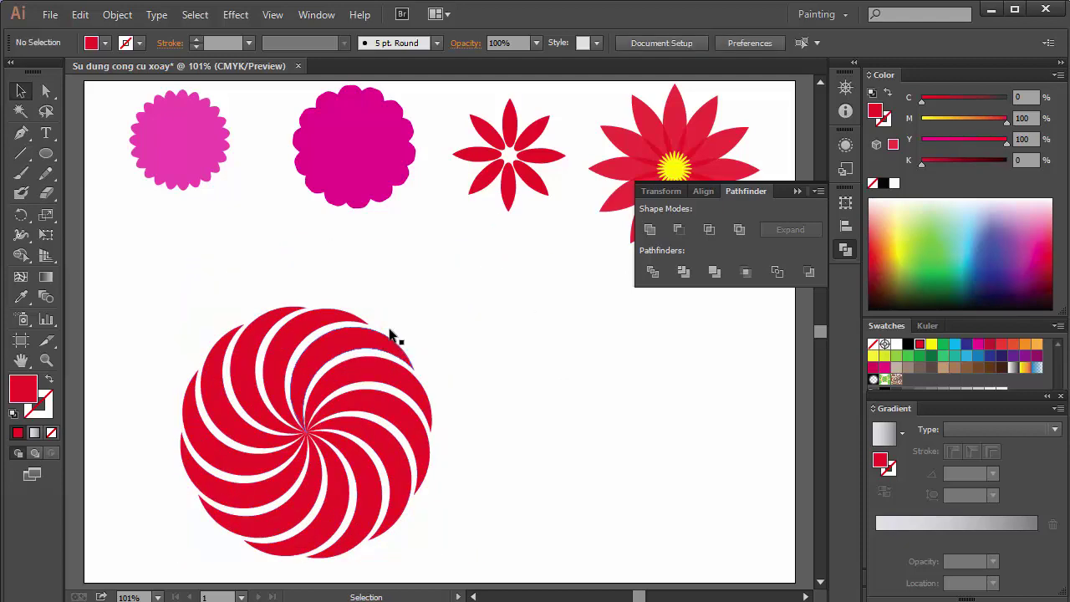
left_click_drag(461, 306, 165, 506)
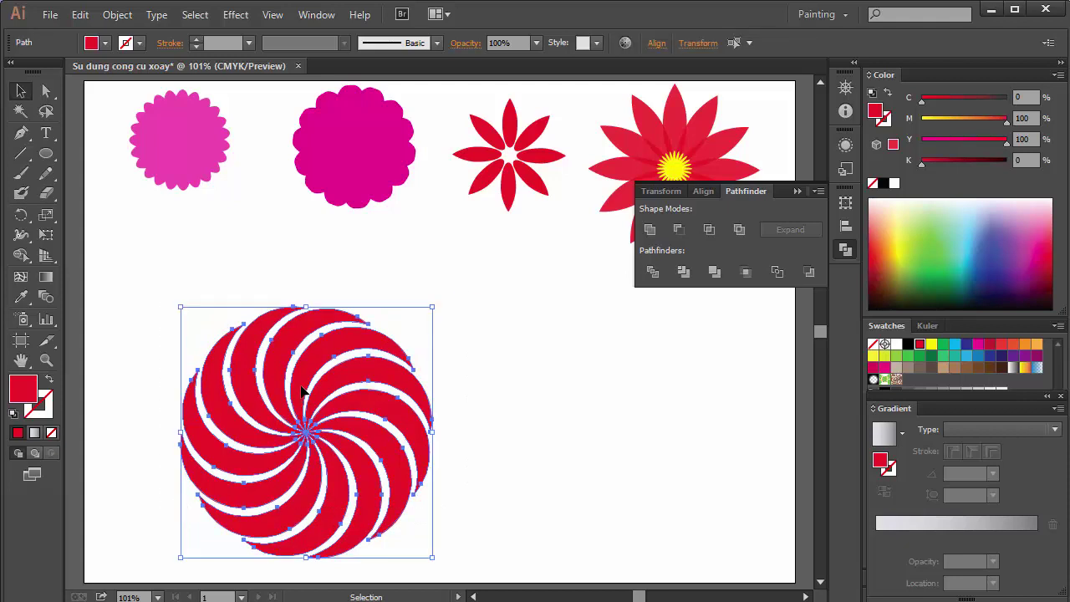
left_click_drag(302, 392, 355, 304)
left_click(603, 386)
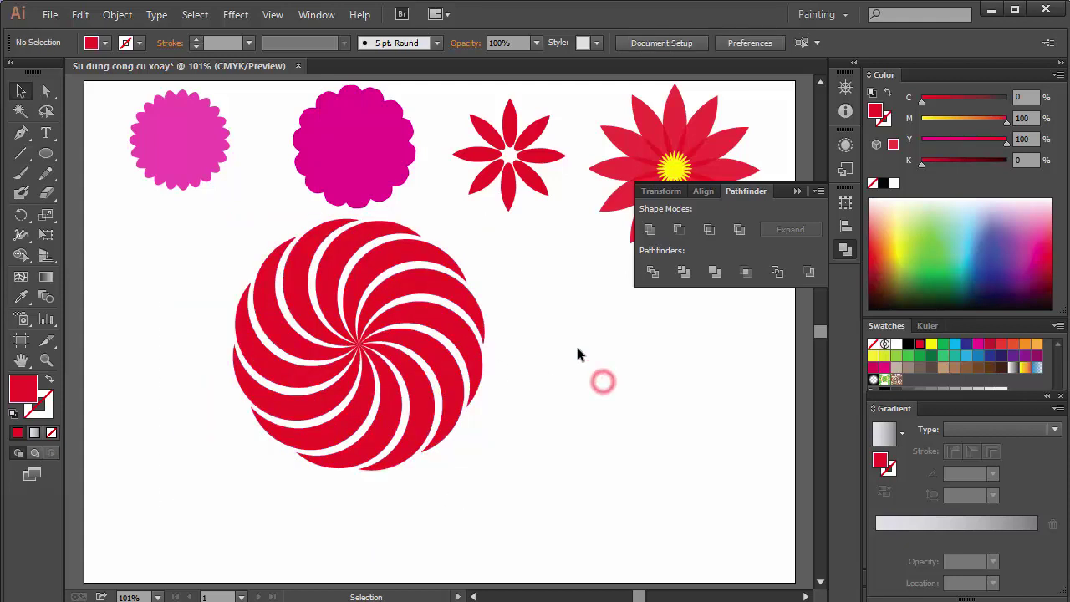
left_click(425, 251)
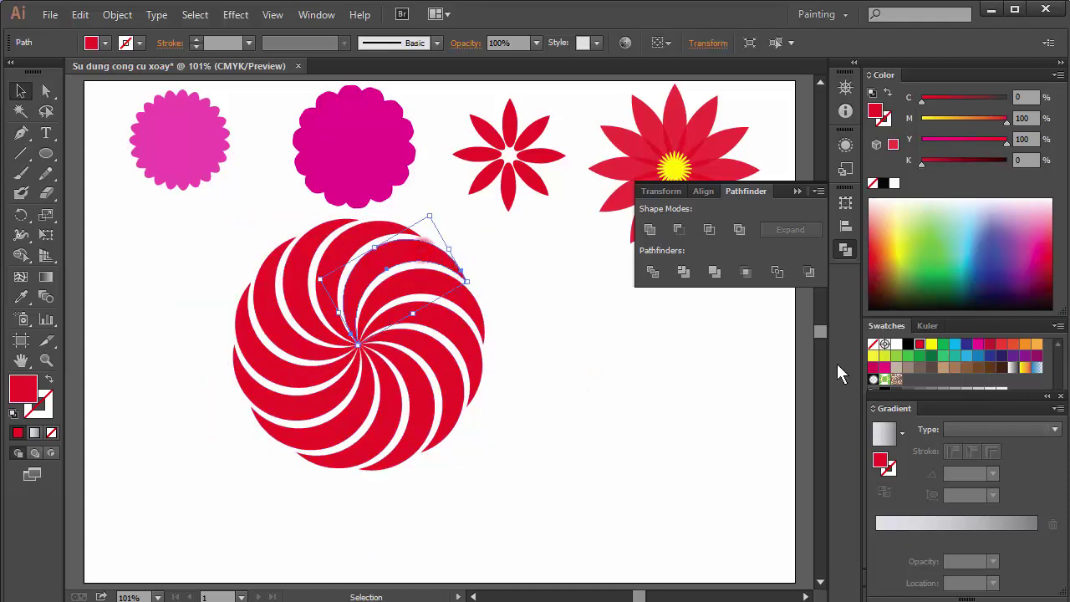
Recolour the first six swirl blades green, yellow, cyan, lime green, dark green and magenta.
left_click(943, 345)
left_click(474, 320)
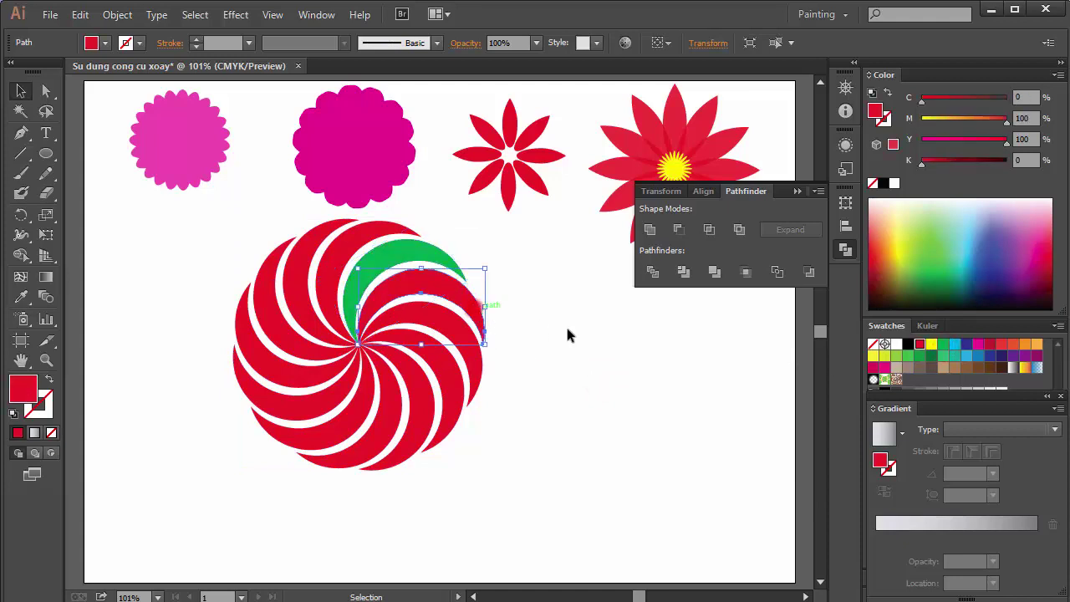
left_click(931, 345)
left_click(473, 360)
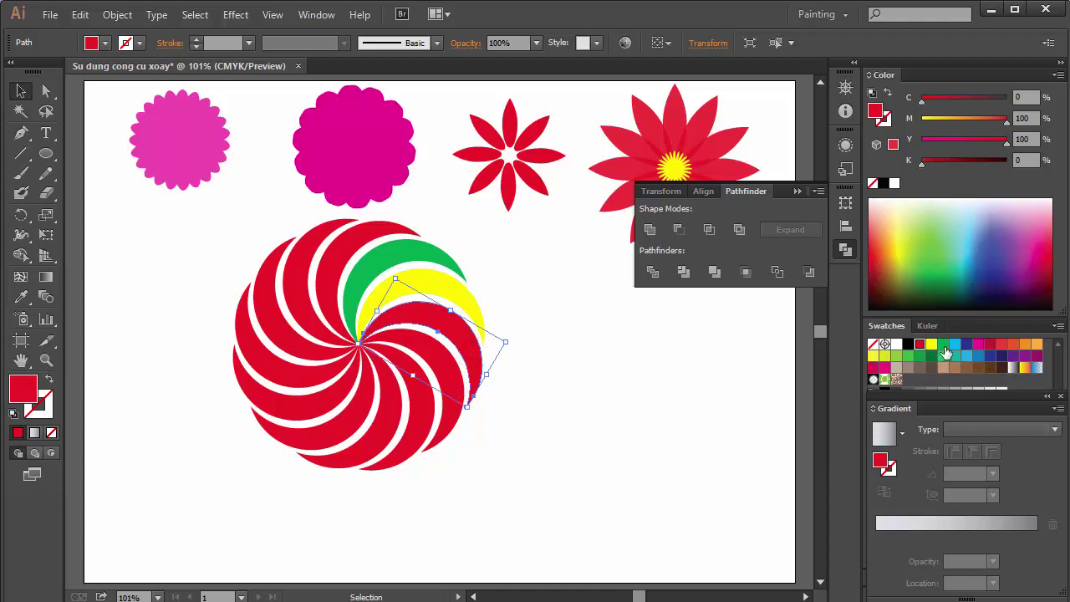
left_click(960, 348)
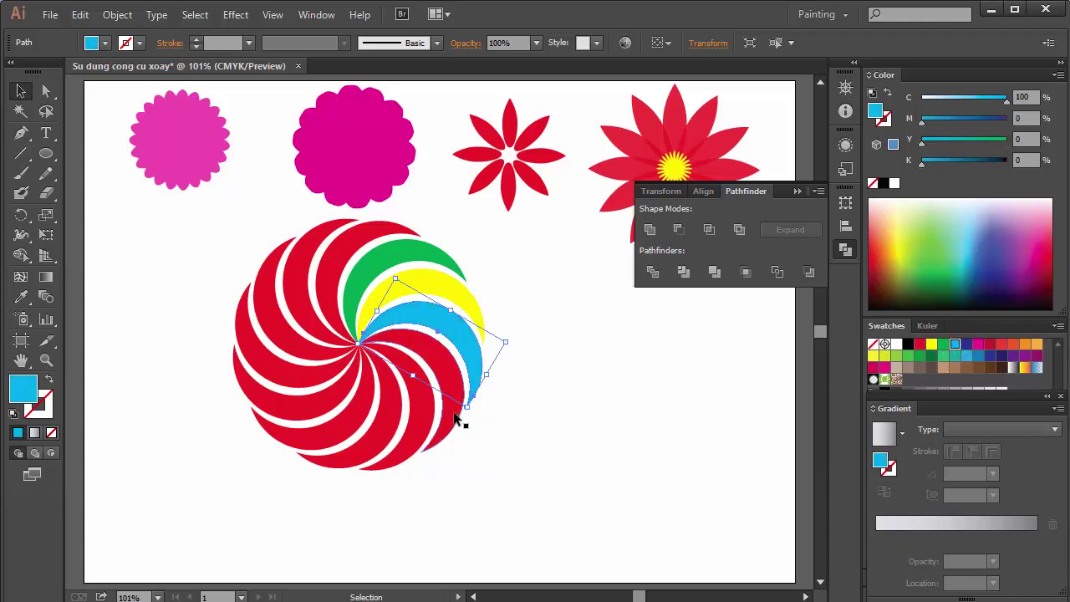
left_click(459, 418)
left_click(896, 356)
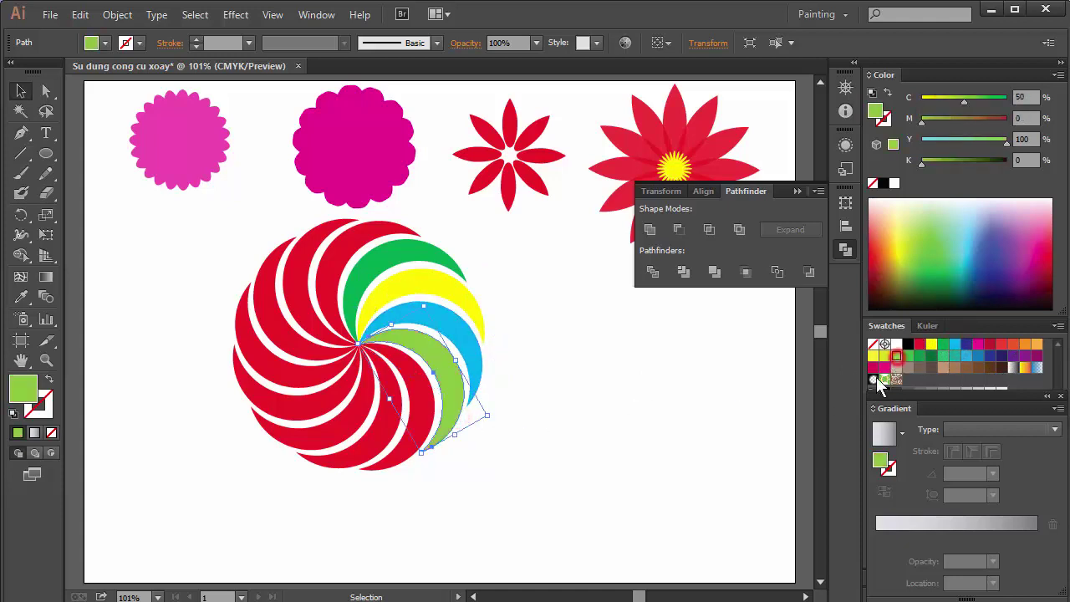
left_click(410, 458)
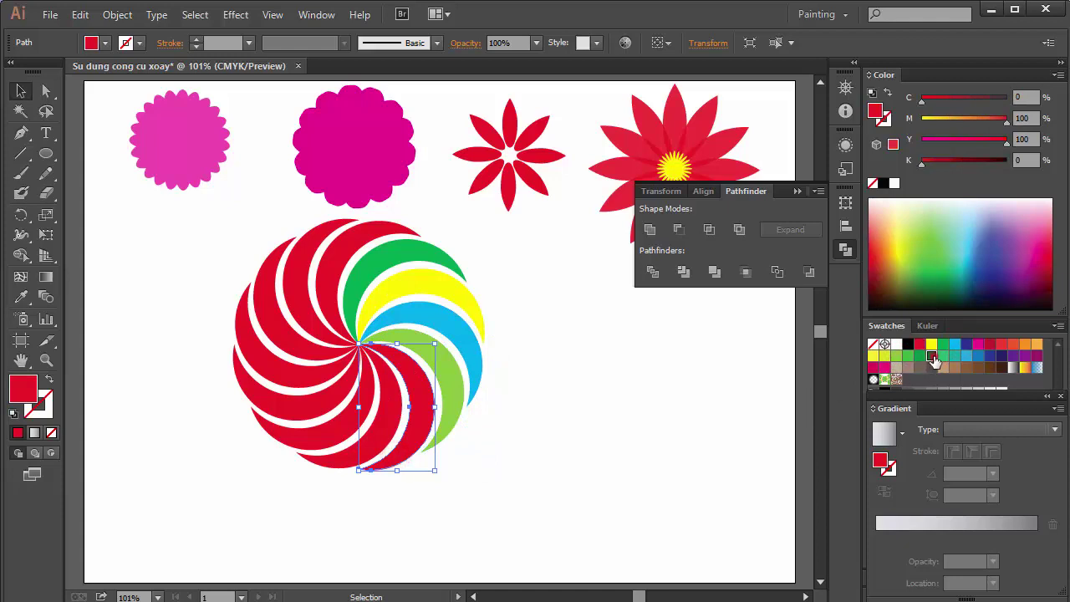
left_click(931, 356)
left_click(382, 438)
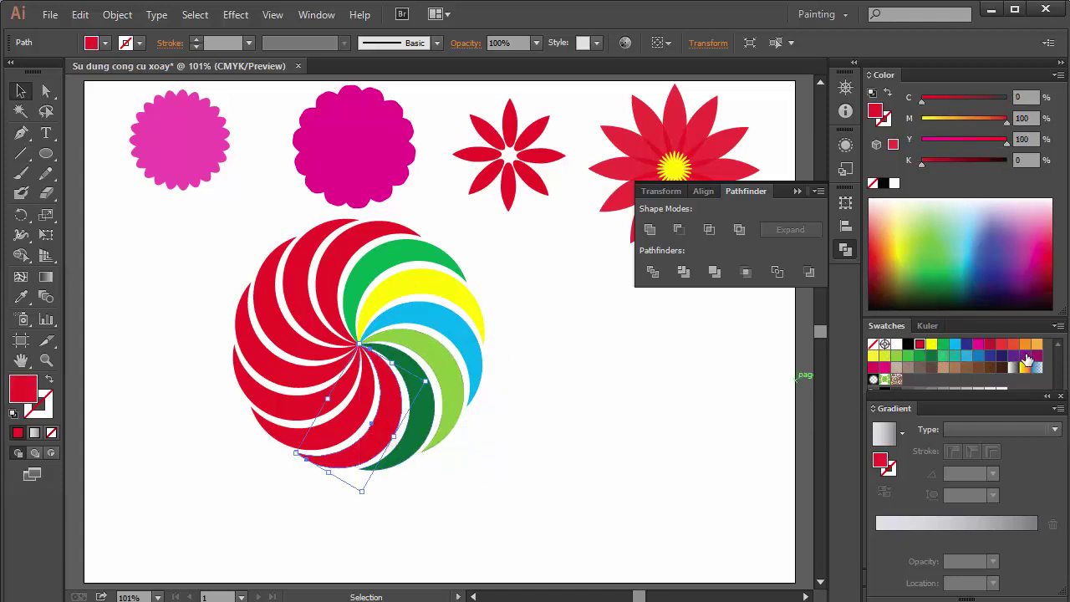
left_click(981, 346)
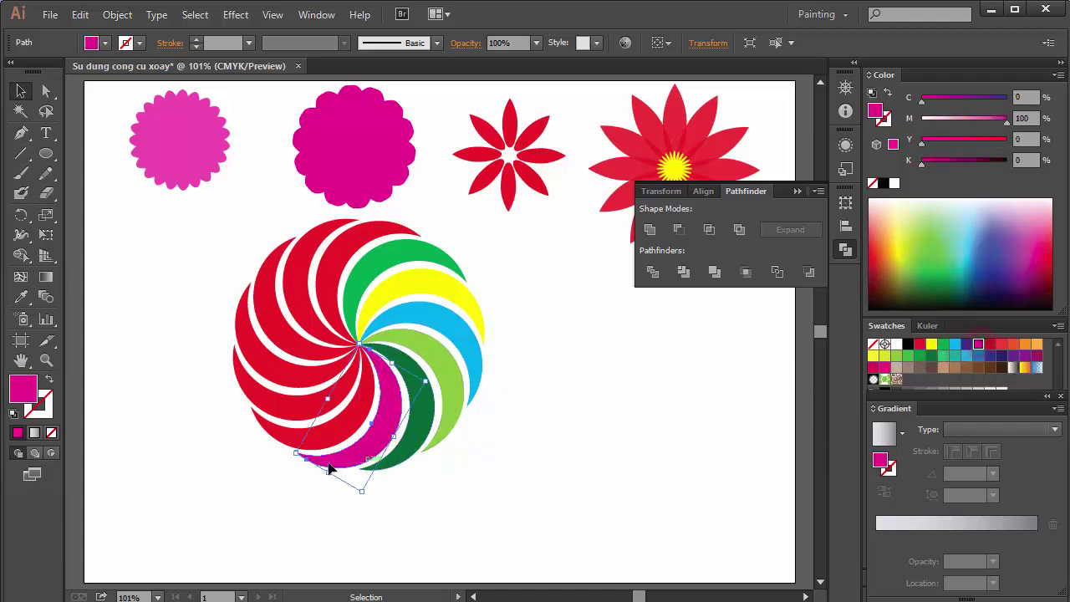
Colour the remaining red blades green, yellow, orange, green and dark blue, then deselect.
left_click(332, 438)
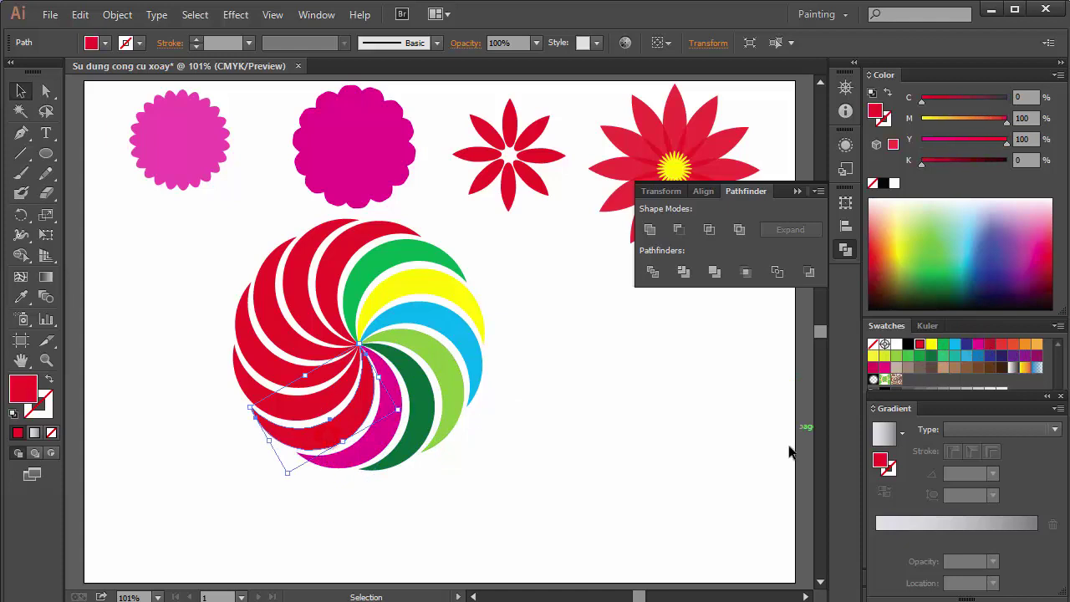
left_click(919, 355)
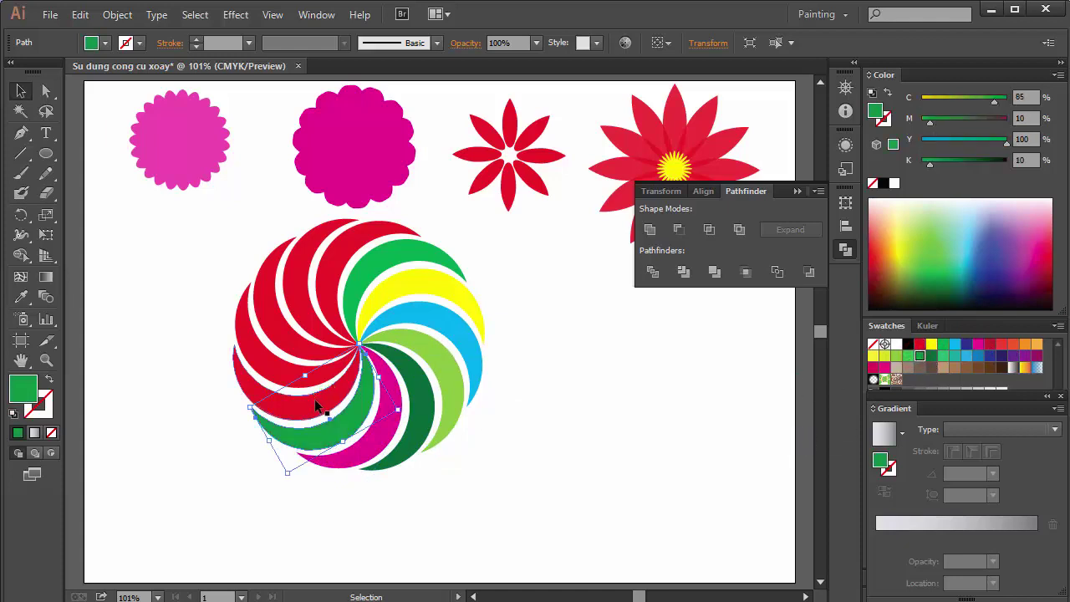
left_click(316, 405)
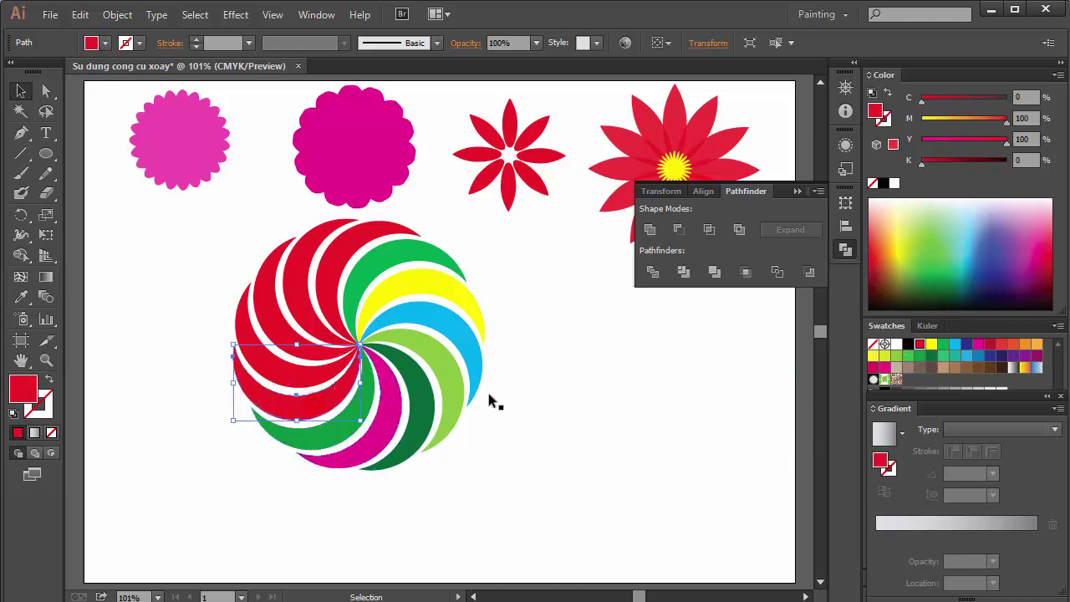
left_click(873, 356)
left_click(316, 359)
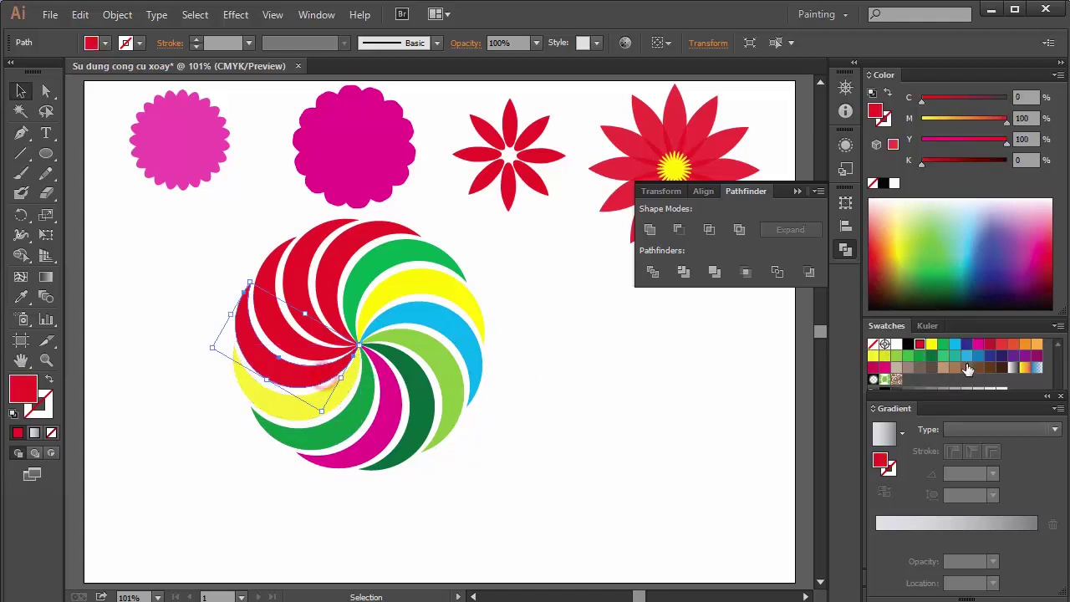
left_click(1014, 344)
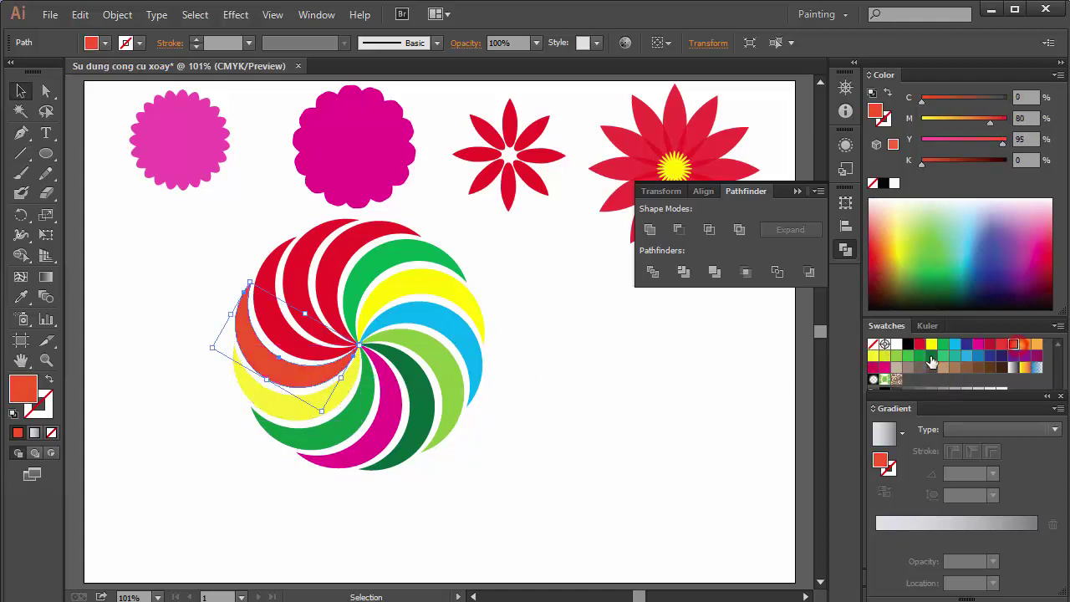
left_click(321, 354)
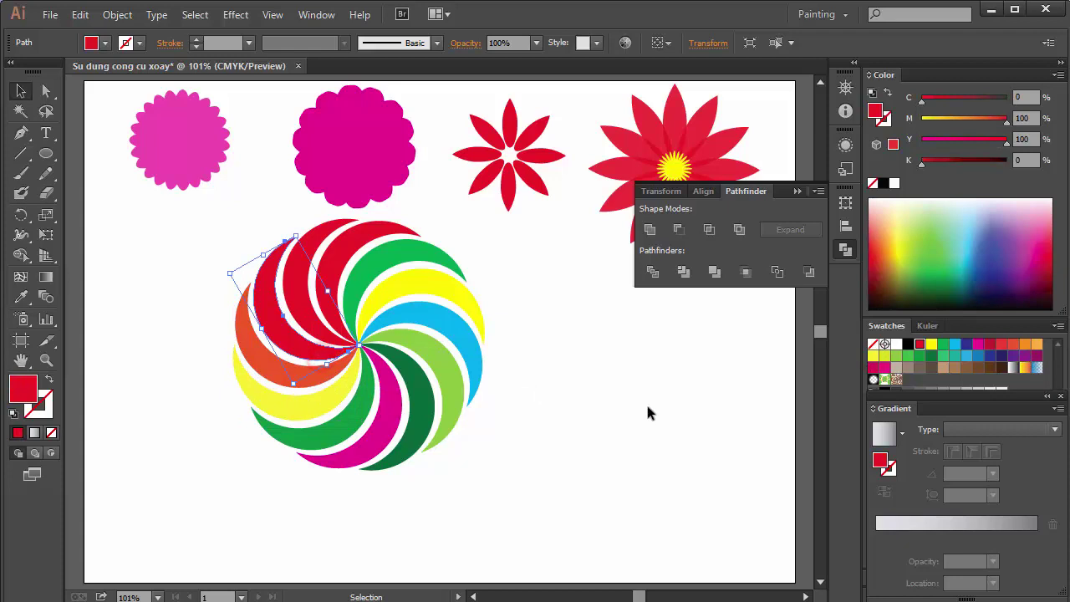
left_click(909, 357)
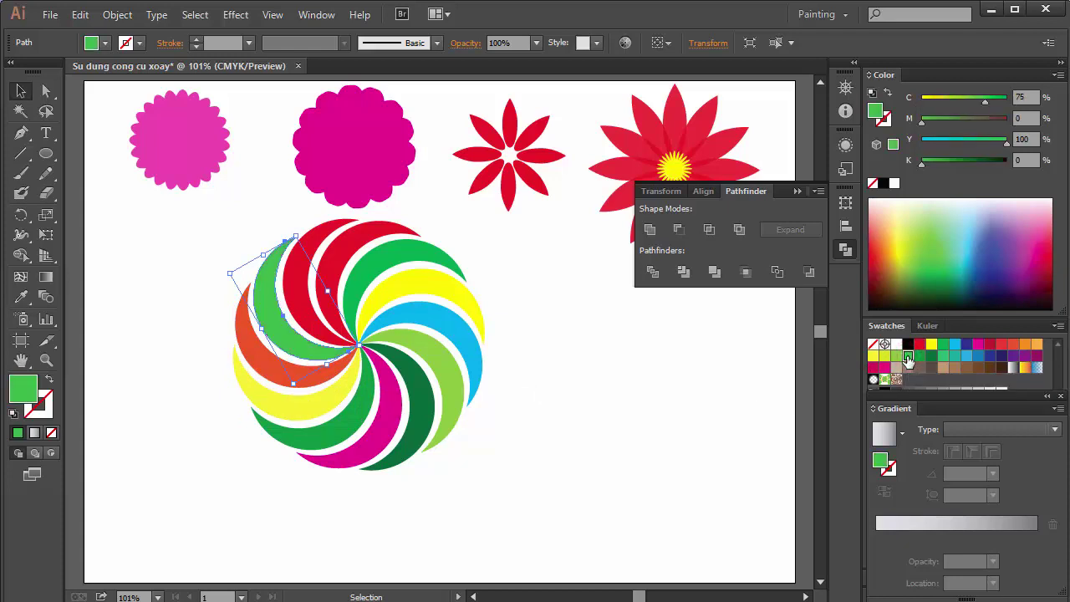
left_click(302, 267)
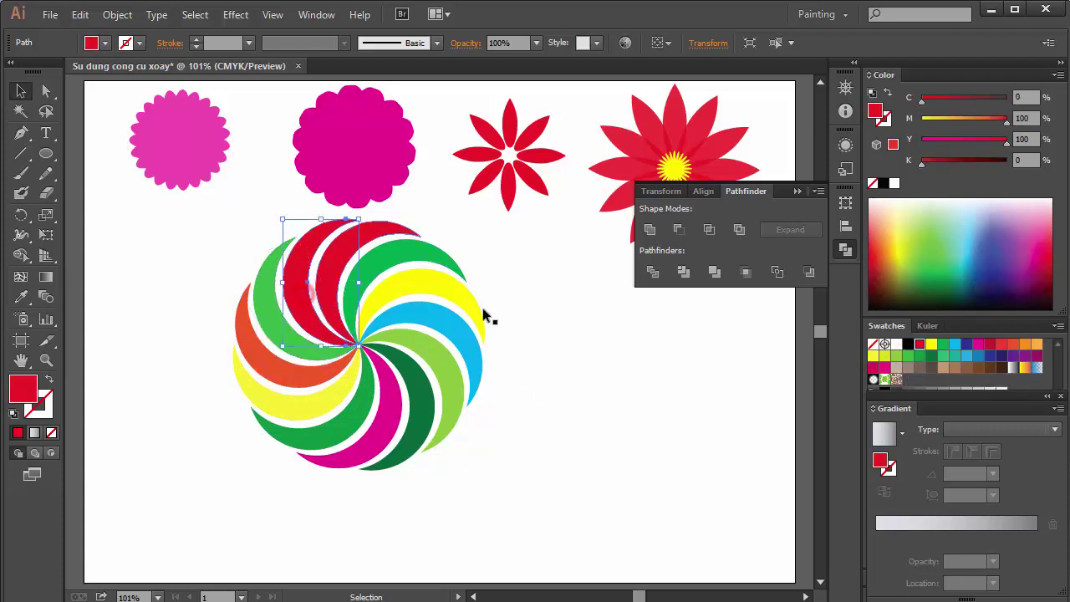
left_click(966, 345)
left_click(623, 440)
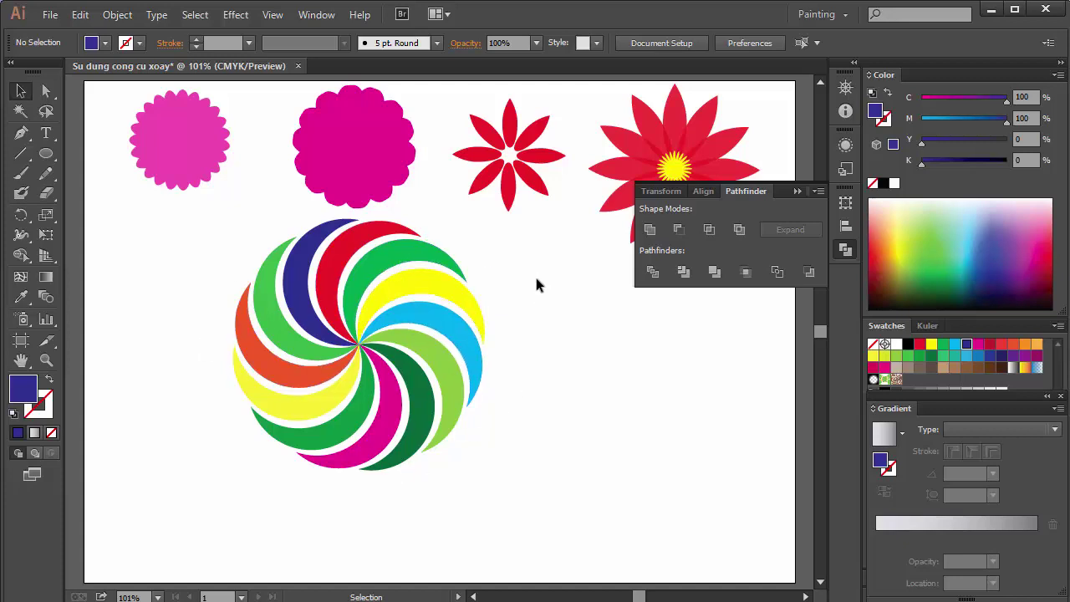
Group all the swirl blades into a single object.
left_click_drag(519, 247, 200, 424)
right_click(389, 309)
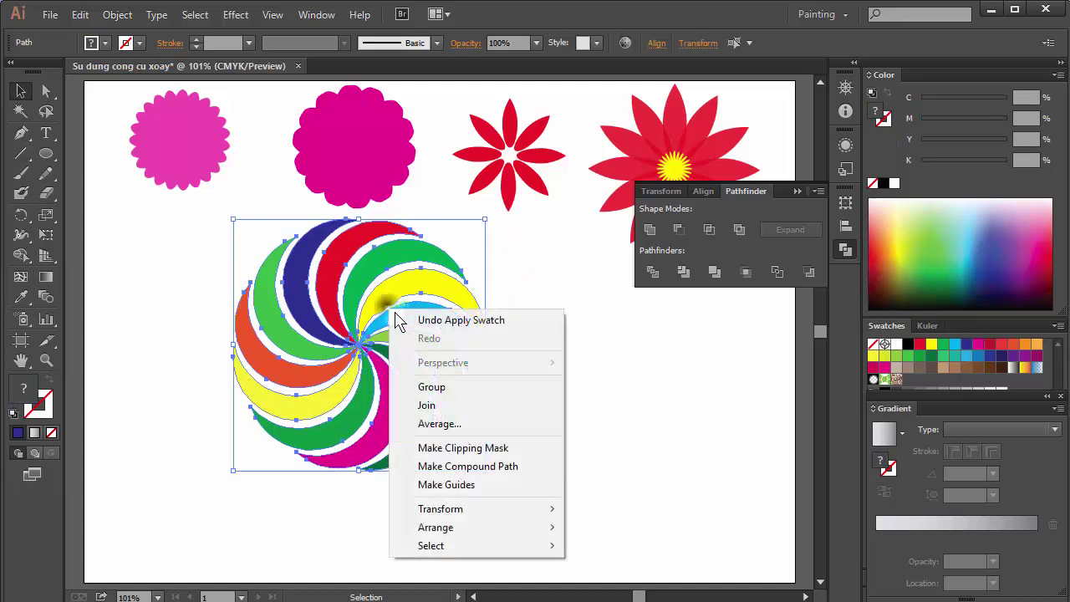
left_click(443, 387)
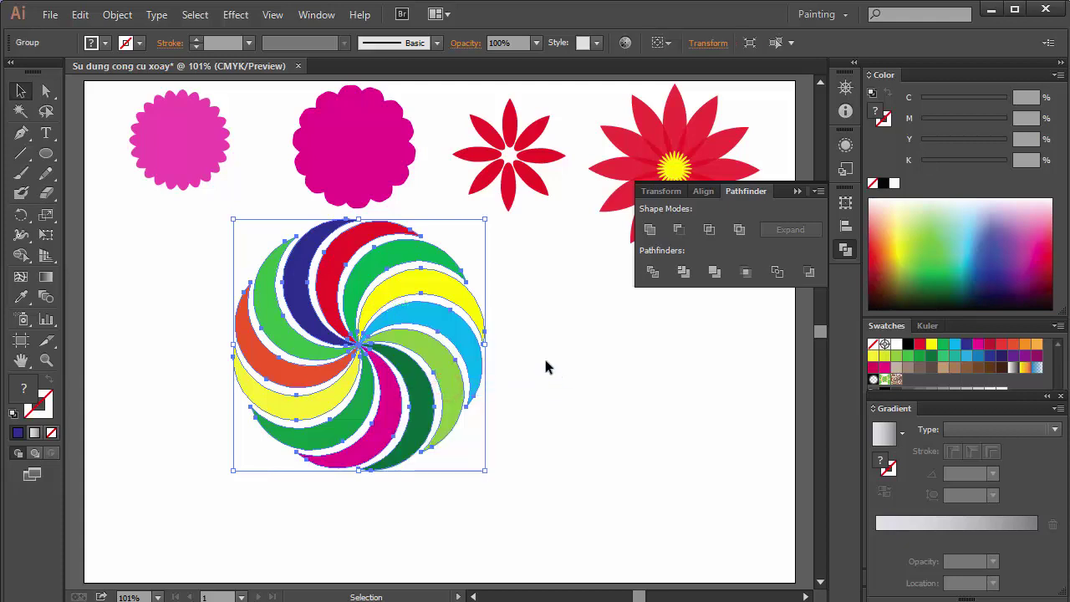
left_click(545, 365)
Move the swirl group to the page's left edge, shrink it, and close the Pathfinder panel.
left_click_drag(446, 296, 317, 290)
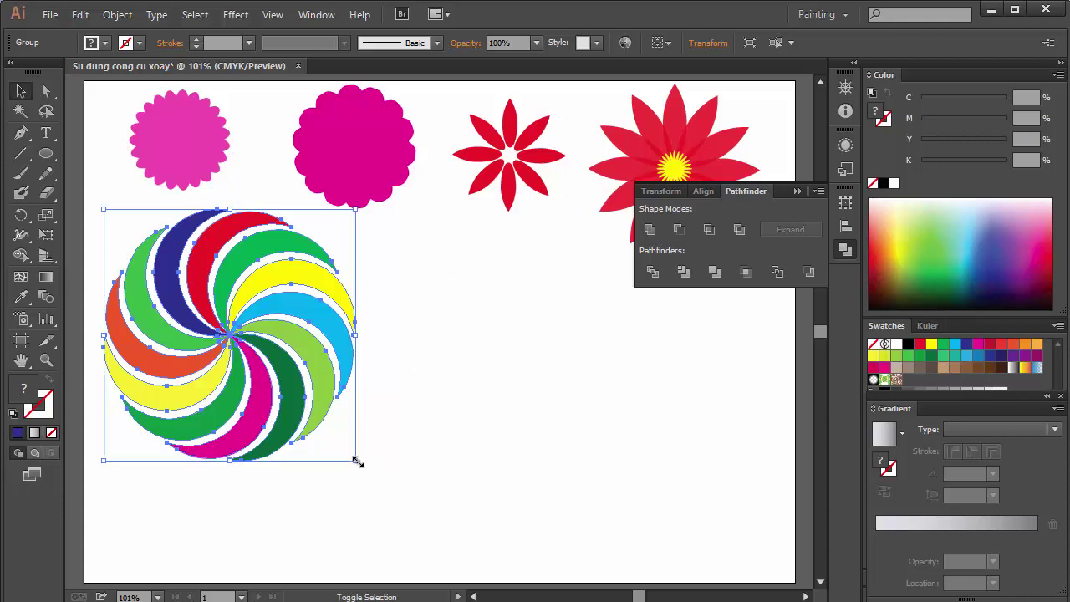
left_click_drag(357, 462, 303, 410)
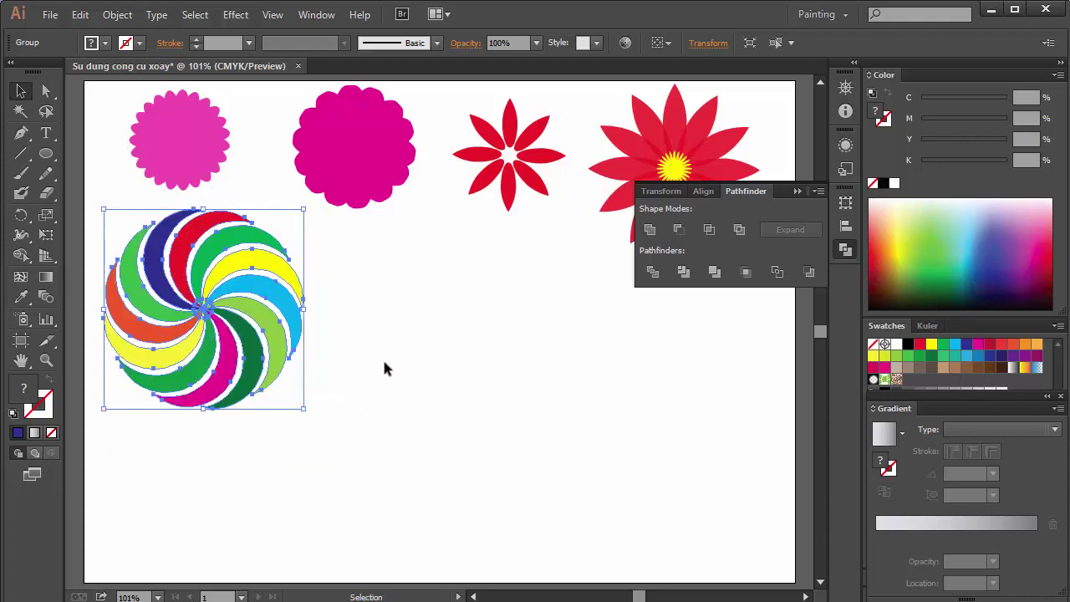
left_click(388, 358)
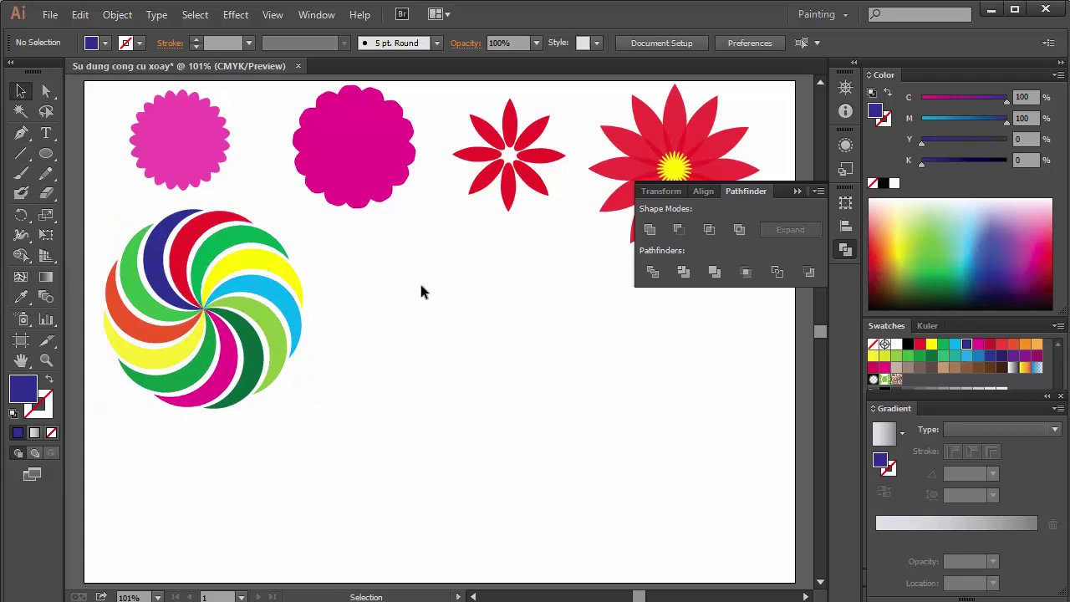
left_click(797, 190)
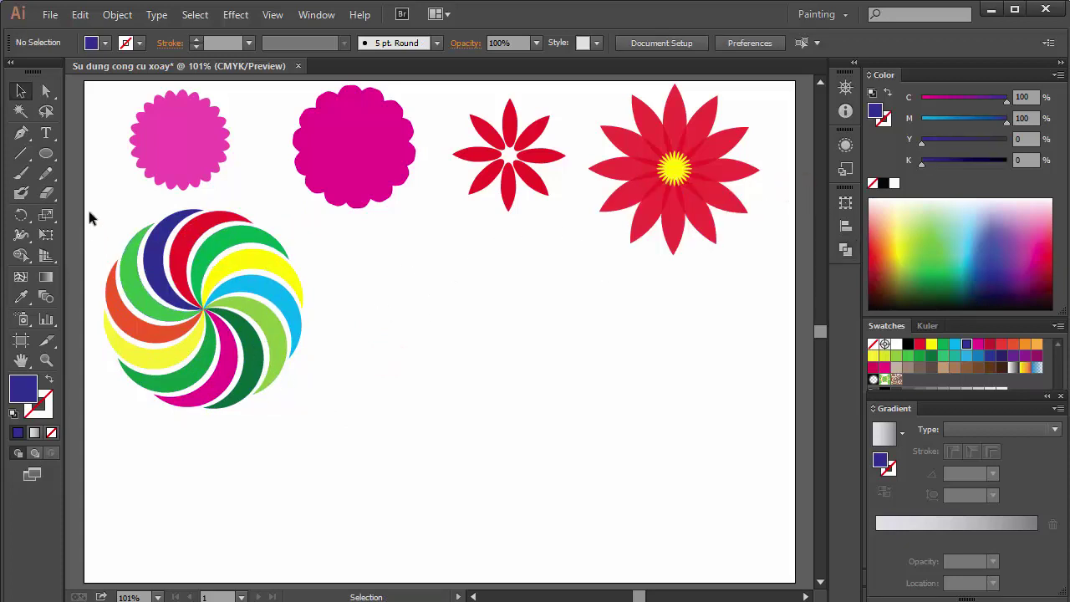
Draw a tall, narrow dark blue ellipse below the flower row with the Ellipse tool.
left_click(50, 155)
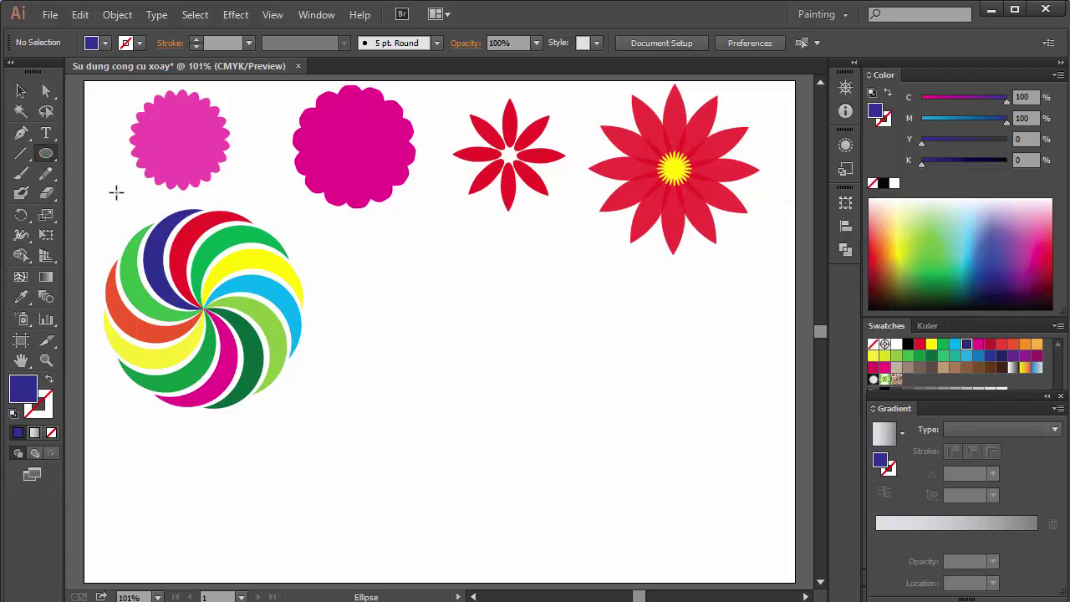
mouse_move(510, 278)
left_mouse_down()
mouse_move(515, 307)
mouse_move(590, 442)
left_mouse_up()
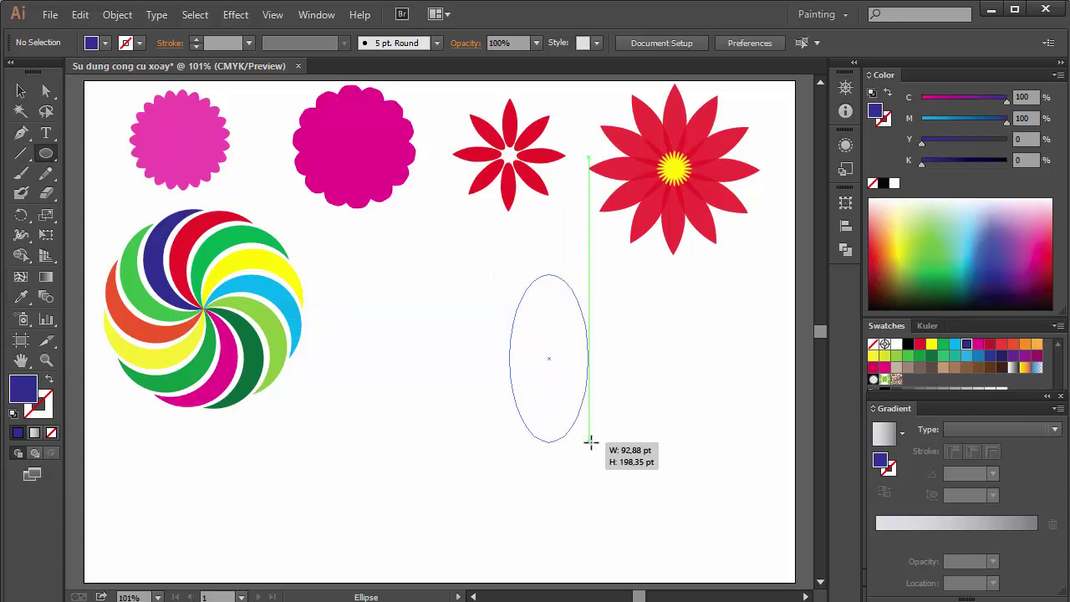
left_click_drag(590, 442, 590, 442)
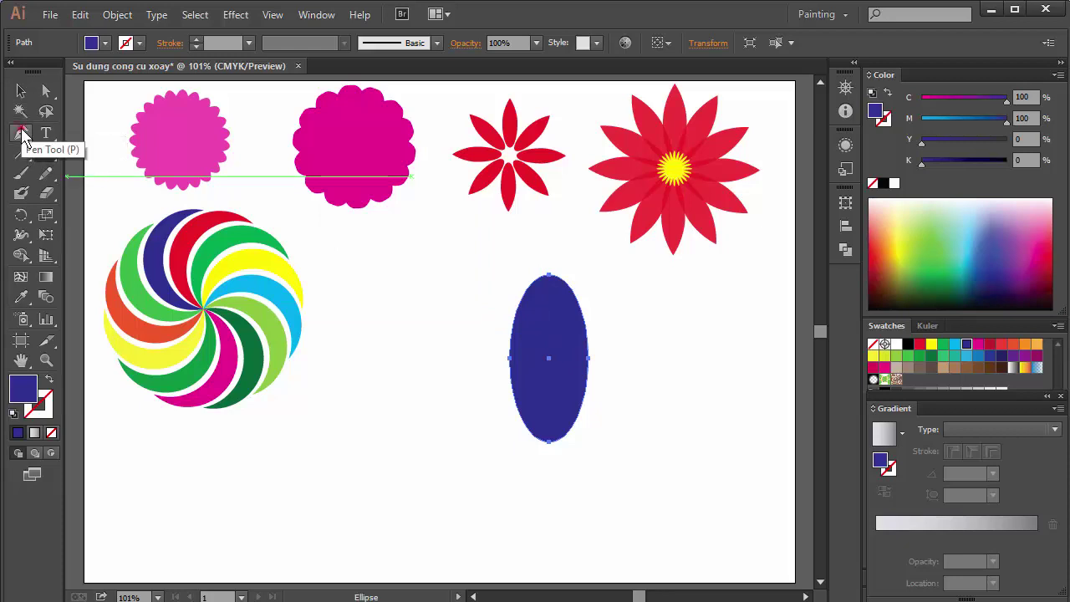
left_click(21, 132)
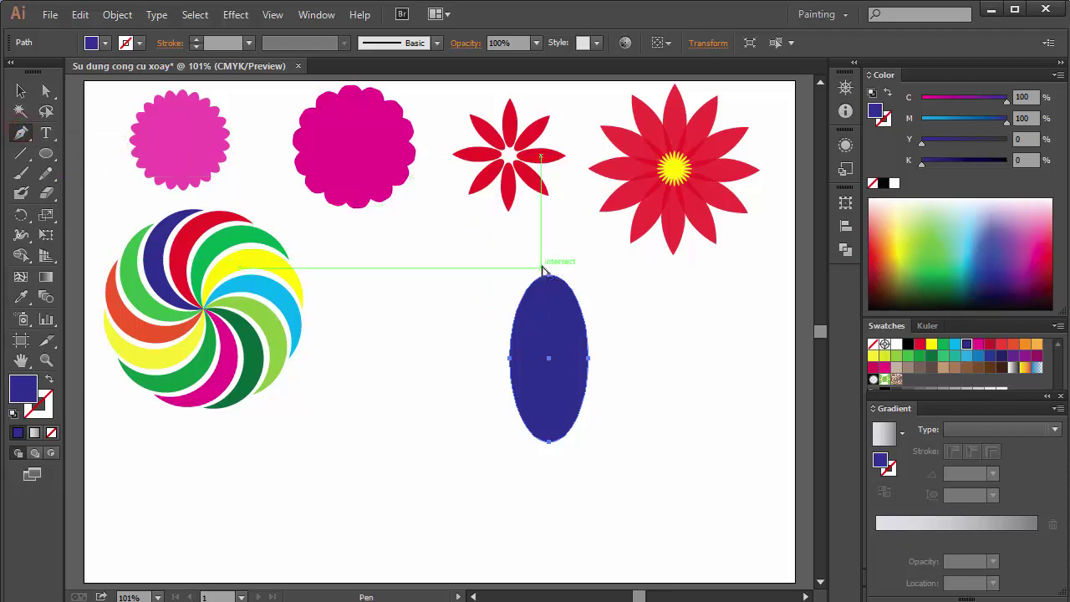
Convert the ellipse's top anchor into a sharp corner, forming a pointed petal.
key("shift+c")
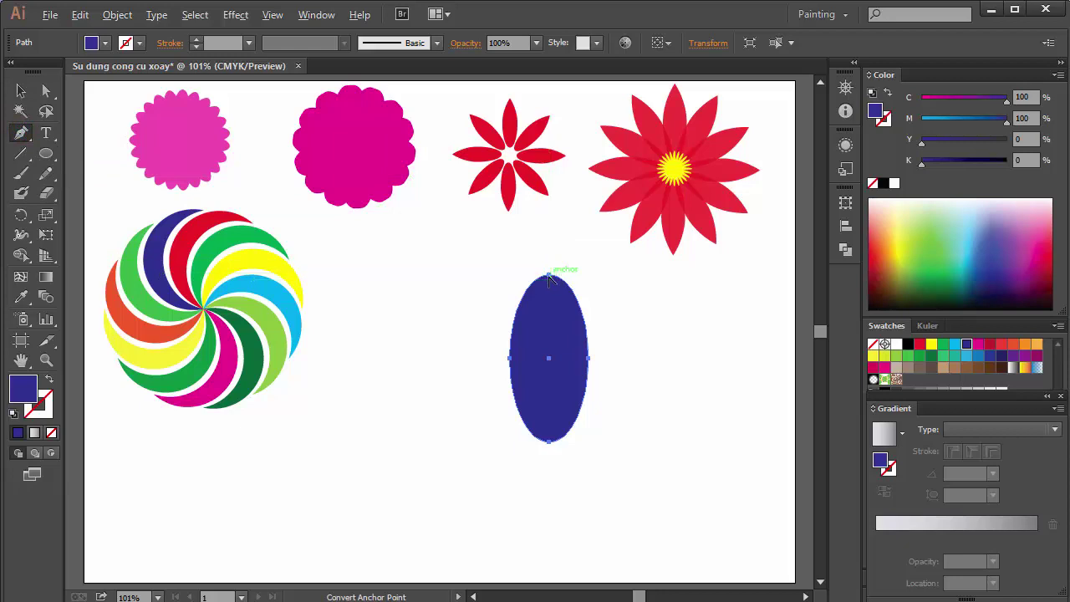
left_click(548, 275)
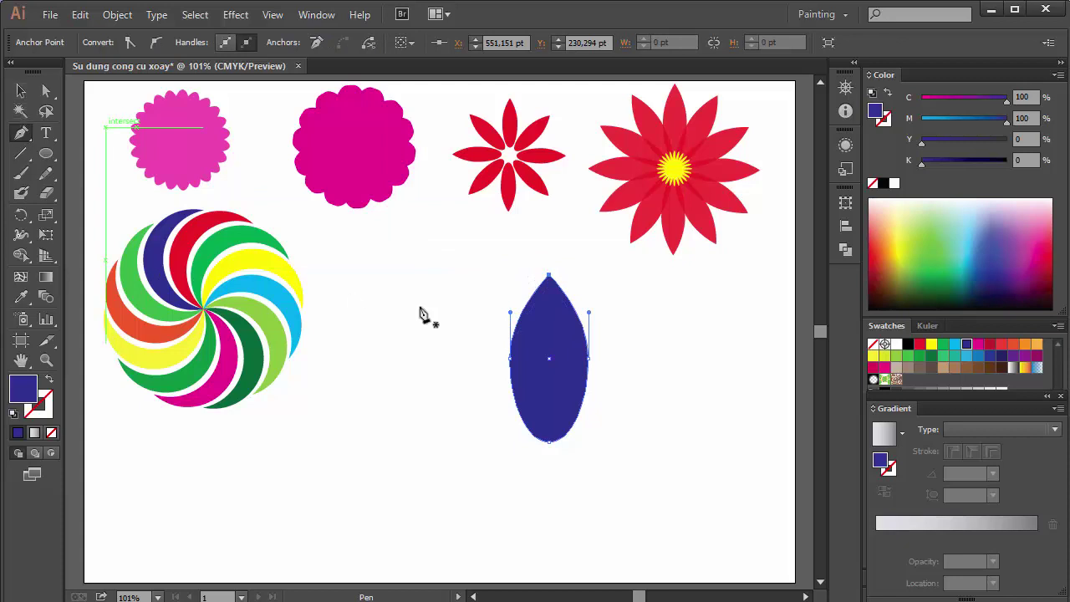
left_click(49, 93)
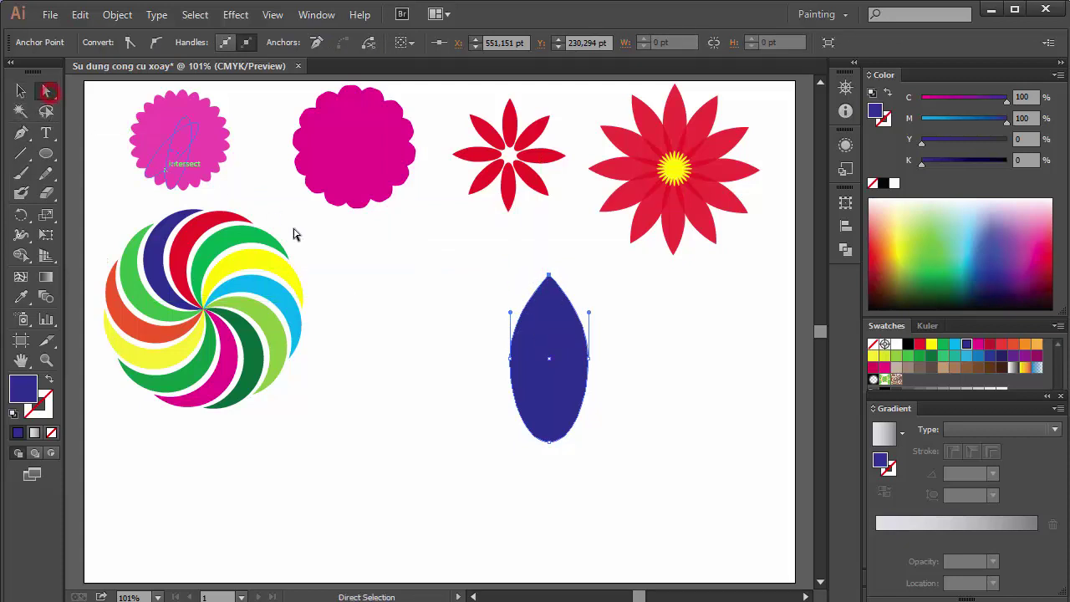
left_click(548, 277)
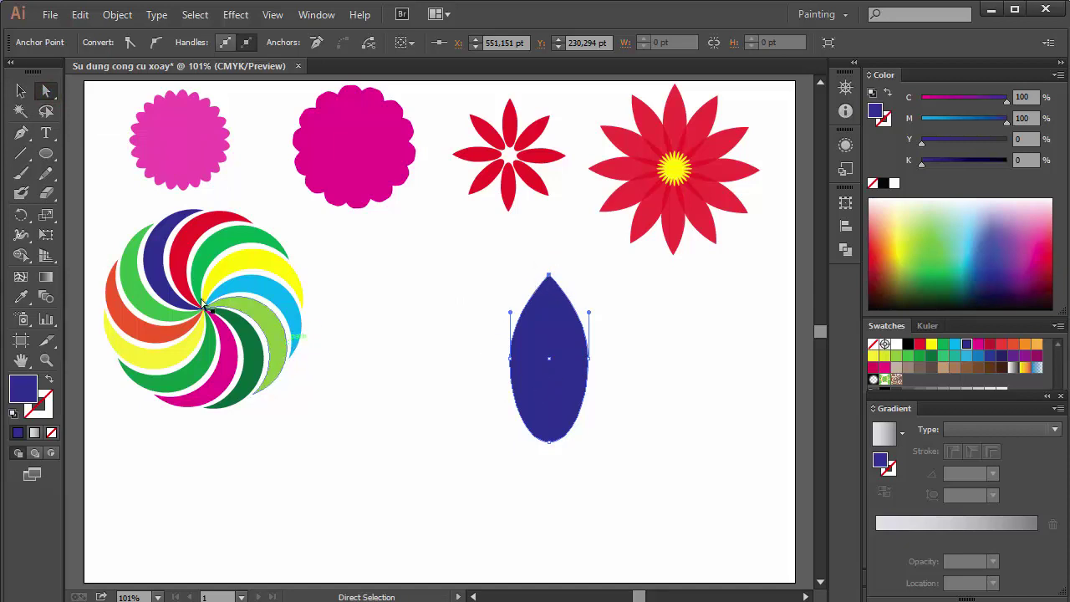
left_click(21, 214)
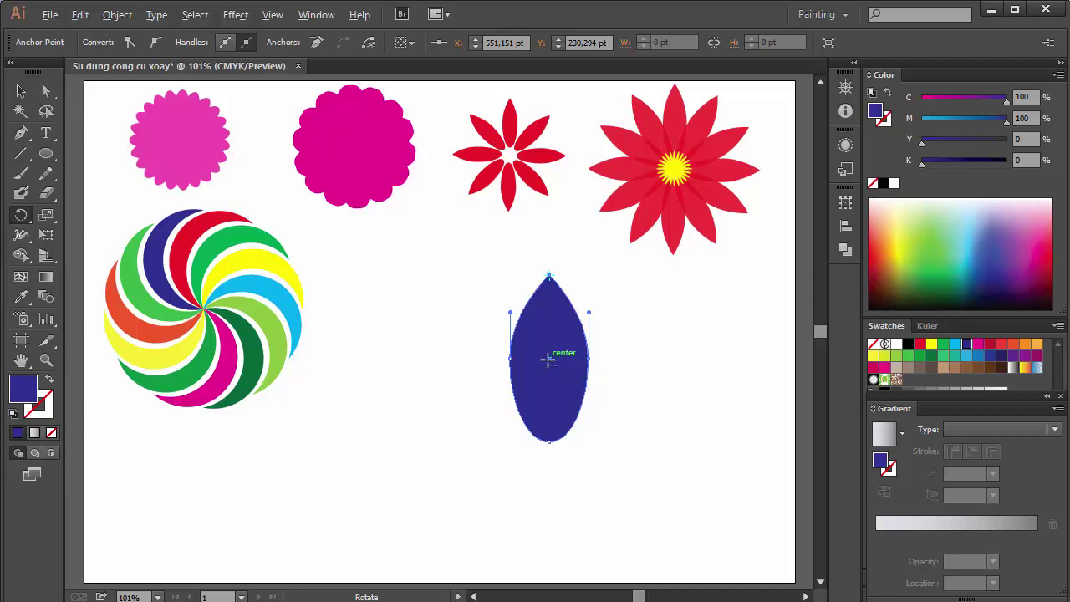
Create a copy of the blue petal rotated 30° around its bottom point.
left_click(550, 440)
left_click(550, 441, "alt")
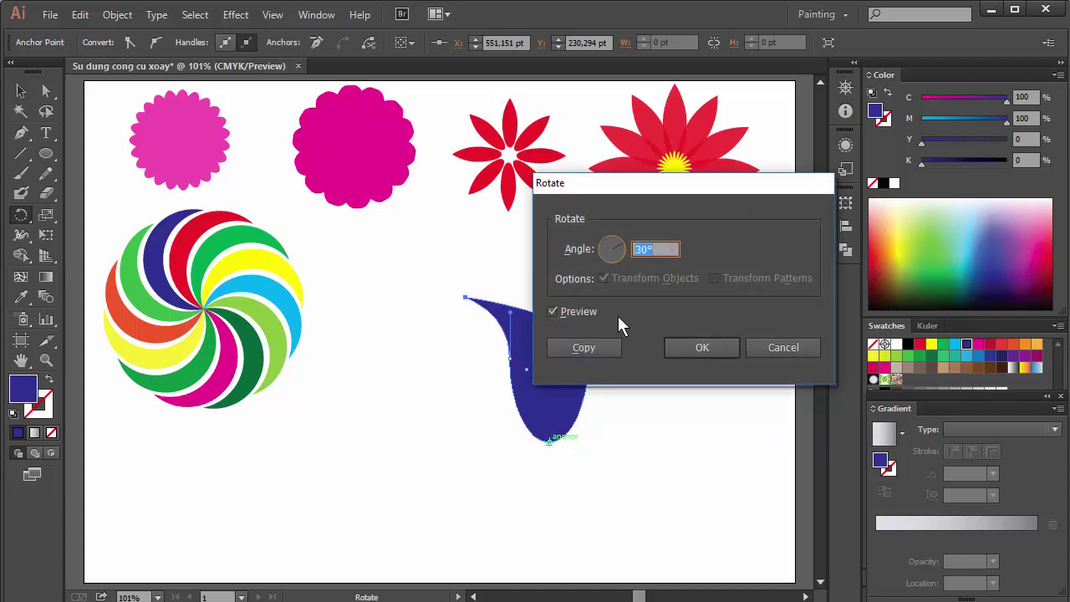
left_click(577, 348)
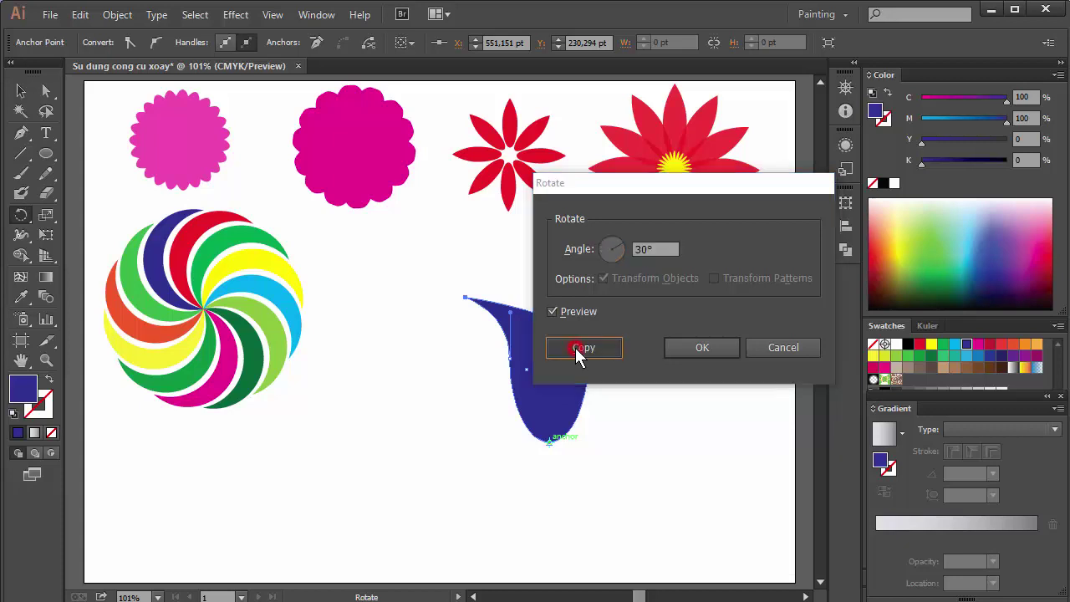
Repeat the 30° rotated petal copies to close the ring, and delete the original upright petal.
key("ctrl+d")
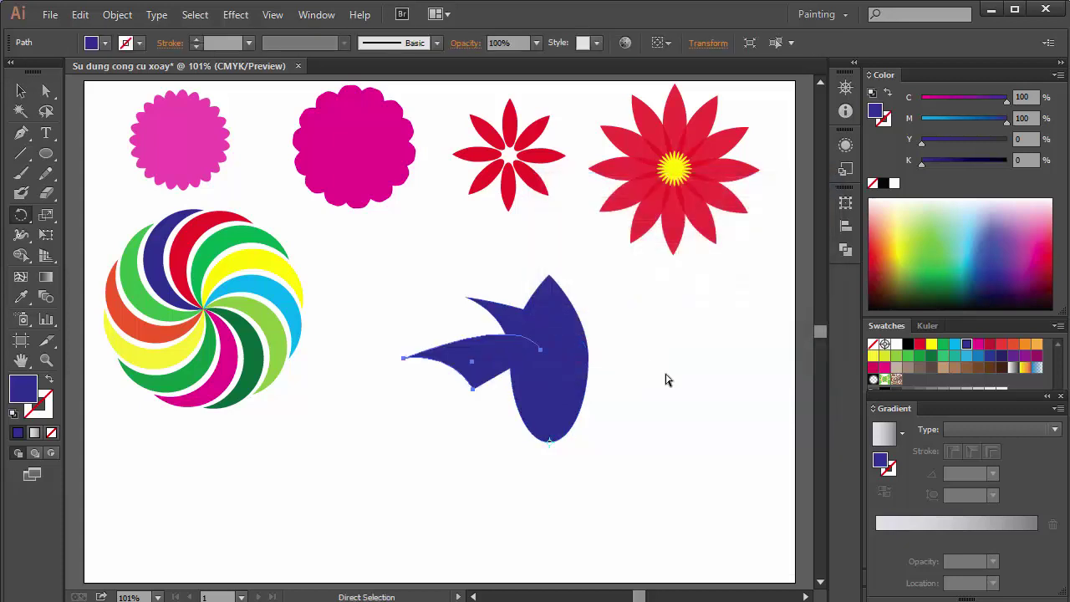
key("ctrl+d")
key("ctrl+d")
key("ctrl+d")
key("ctrl+d")
key("ctrl+d")
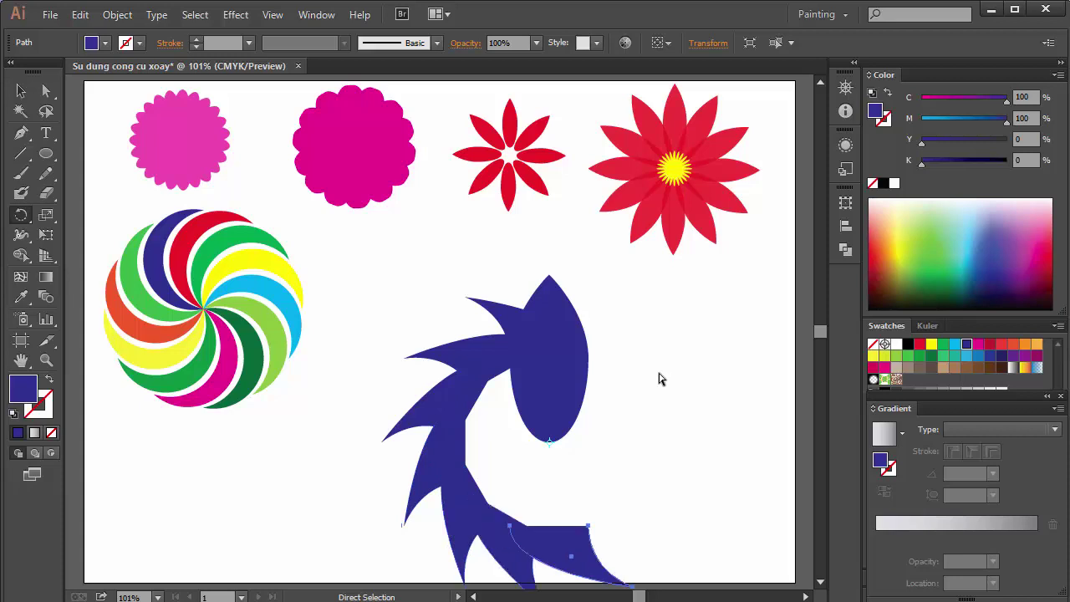
key("ctrl+d")
key("ctrl+d")
key("ctrl+d")
key("ctrl+d")
key("ctrl+d")
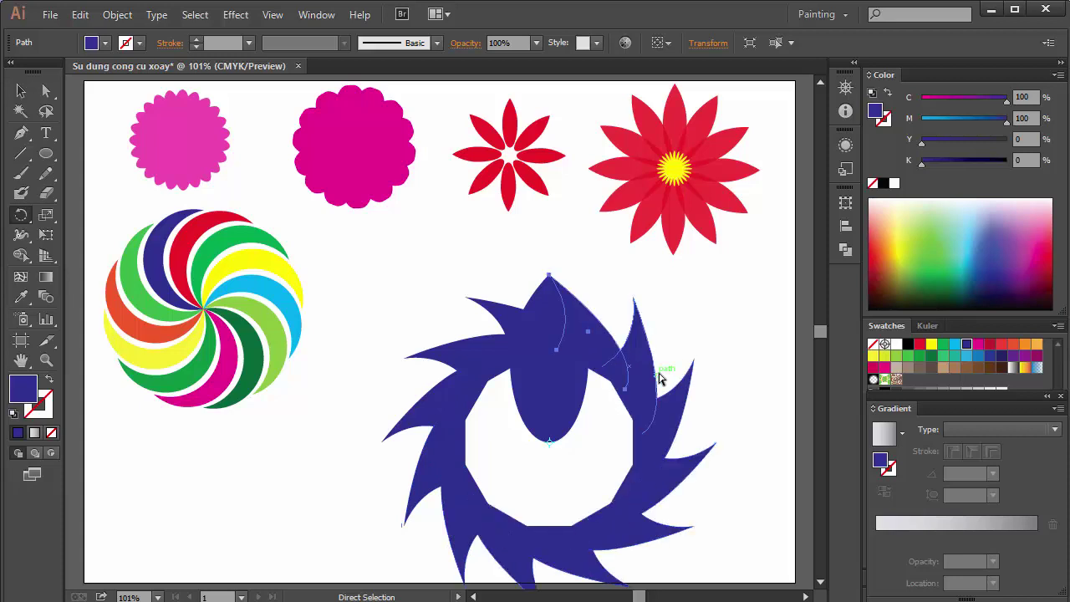
key("ctrl+d")
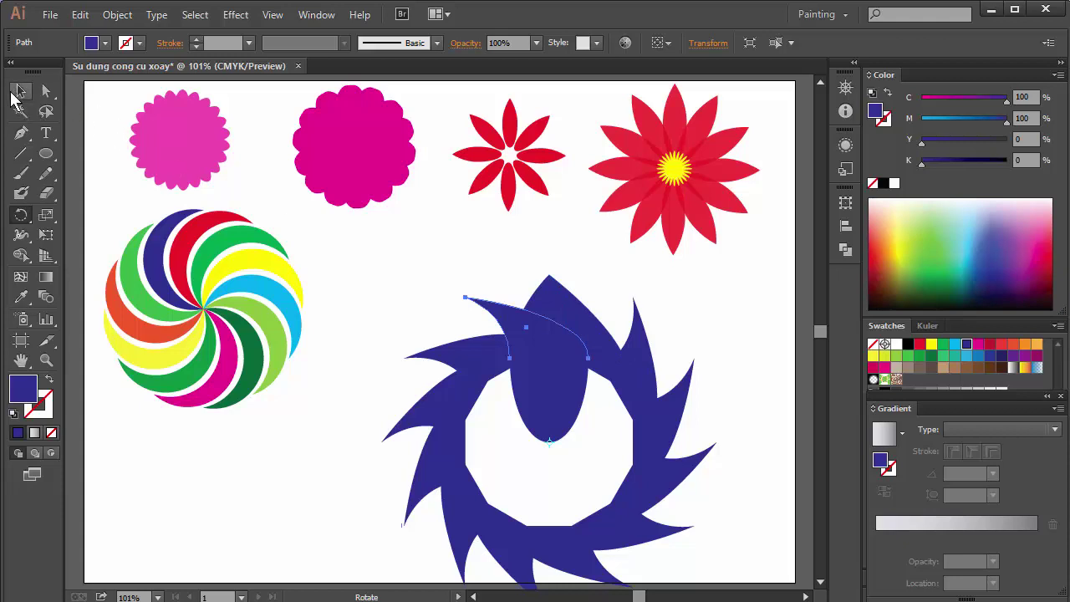
left_click(20, 92)
left_click(562, 406)
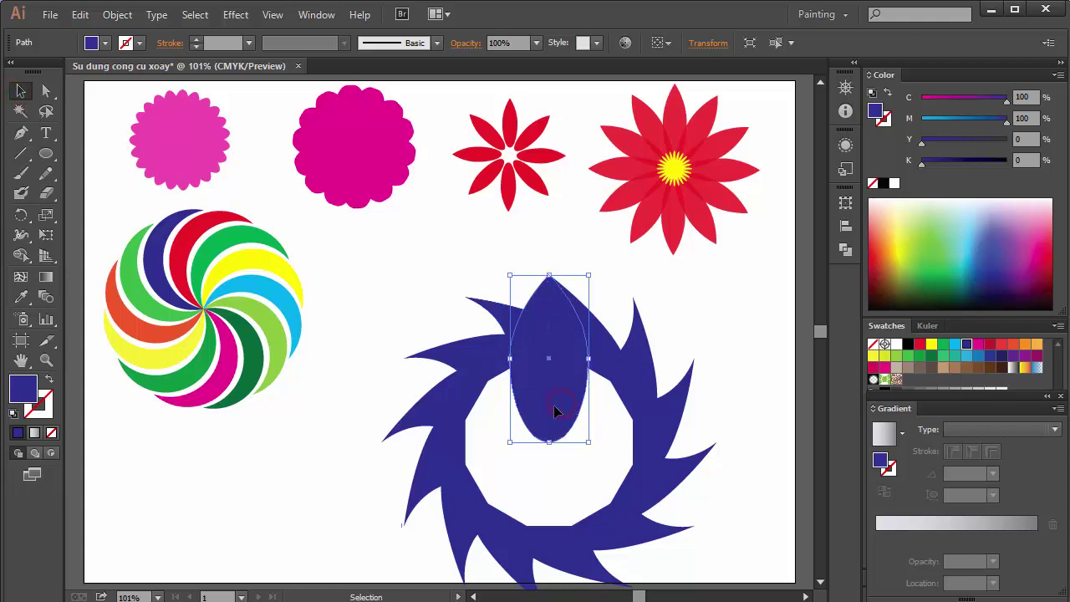
key("Delete")
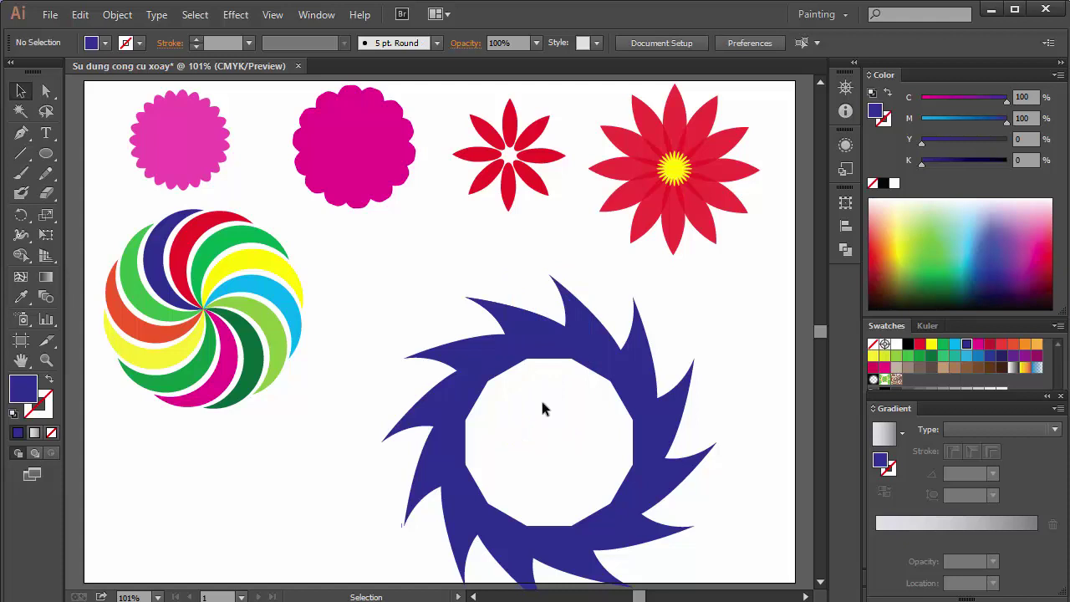
Move the whole blue ring up and left and scale it down from its corner.
mouse_move(342, 317)
left_mouse_down()
mouse_move(681, 562)
mouse_move(674, 539)
left_mouse_up()
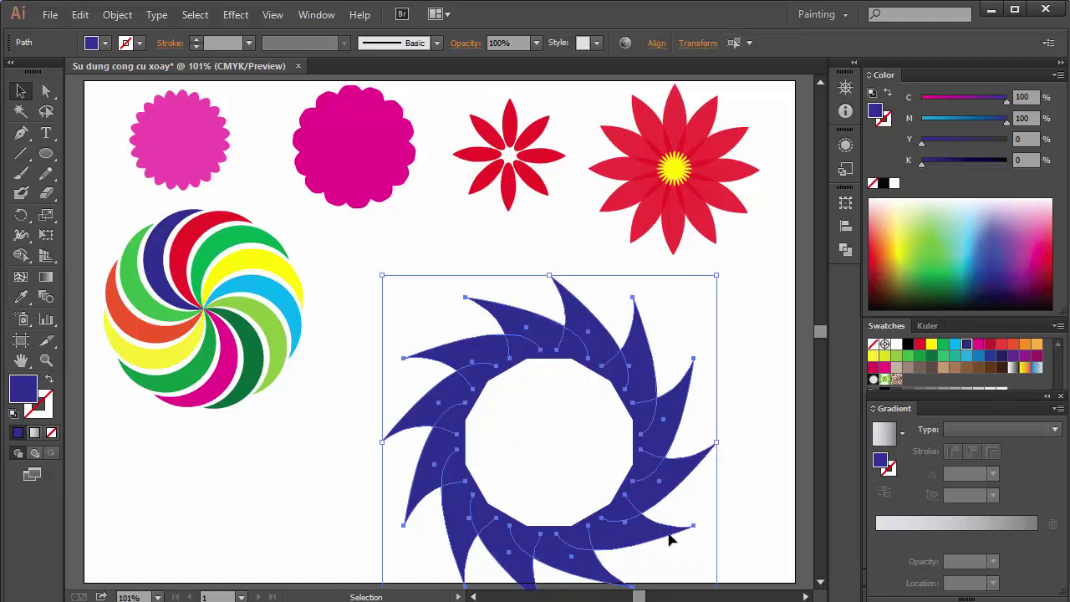
left_click_drag(642, 416, 585, 346)
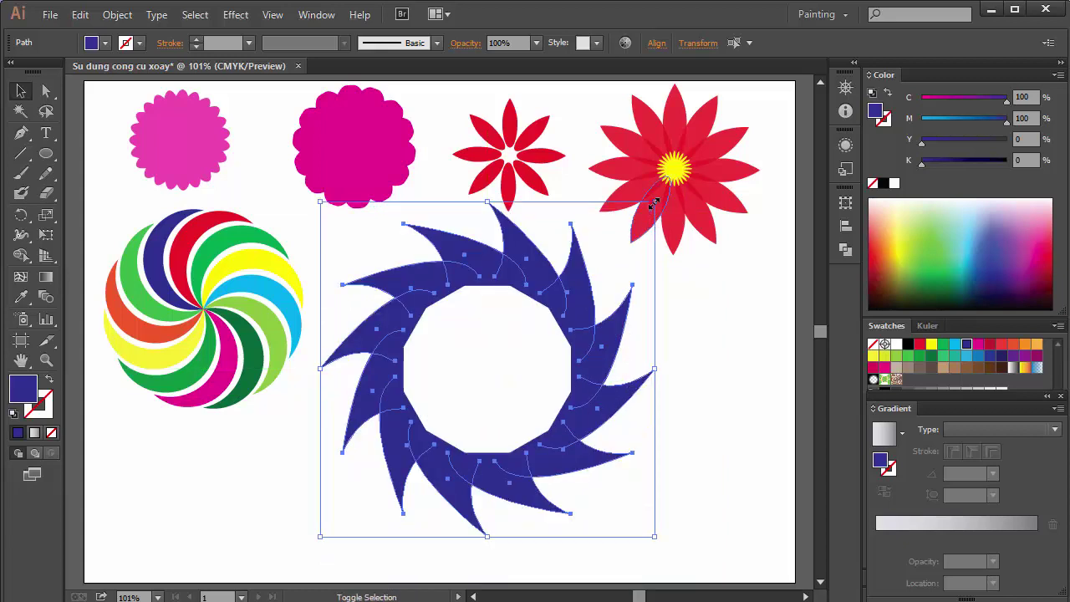
left_click_drag(654, 202, 591, 256)
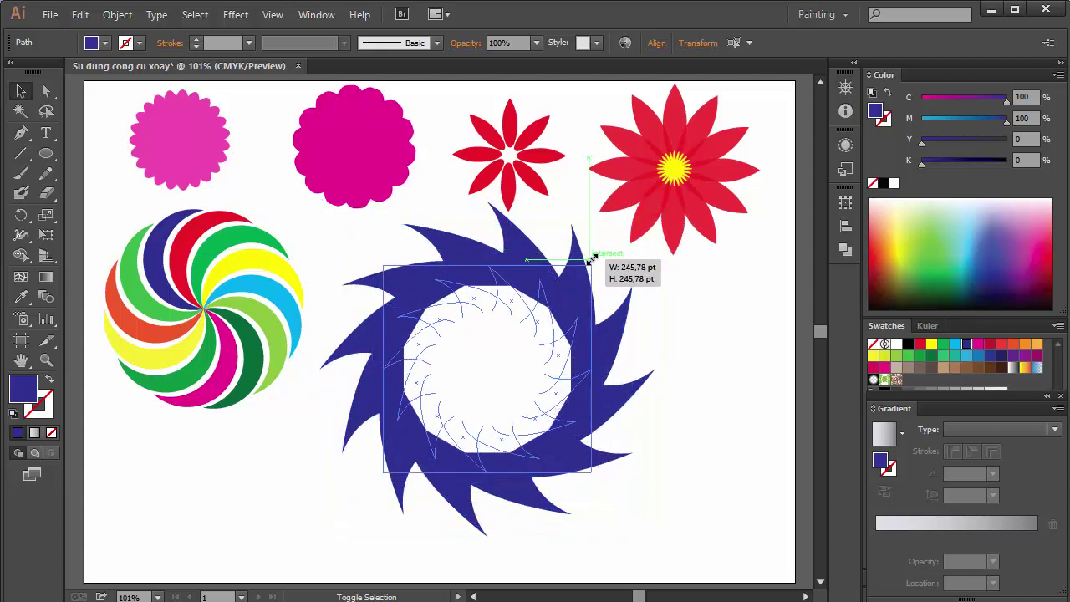
left_click(647, 379)
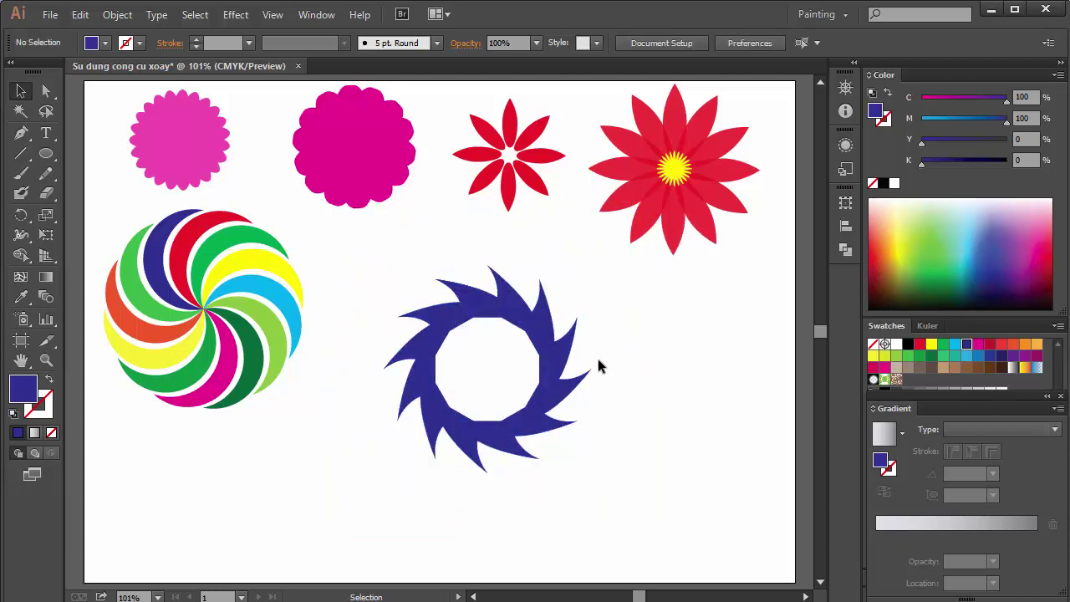
Recolour six ring blades red, green, cyan, orange-red, green and yellow.
left_click(547, 330)
left_click(920, 344)
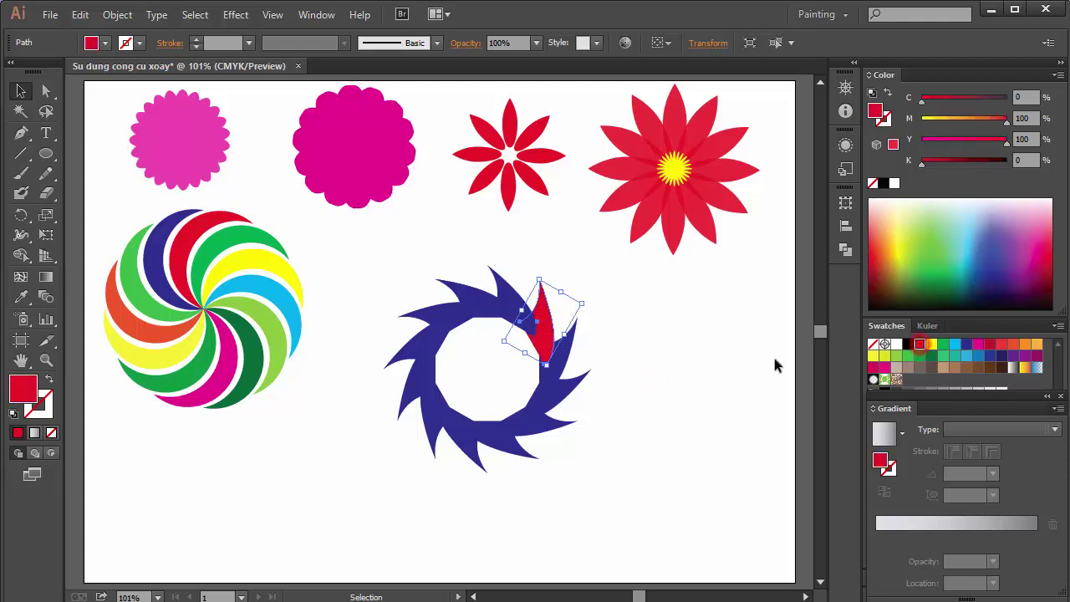
left_click(575, 358)
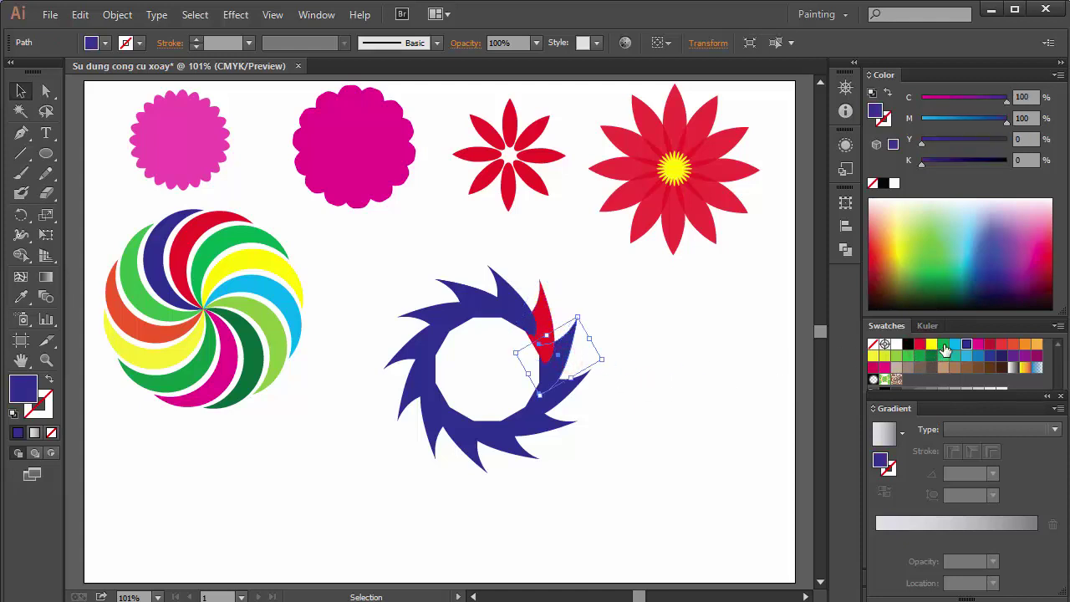
left_click(942, 345)
left_click(547, 406)
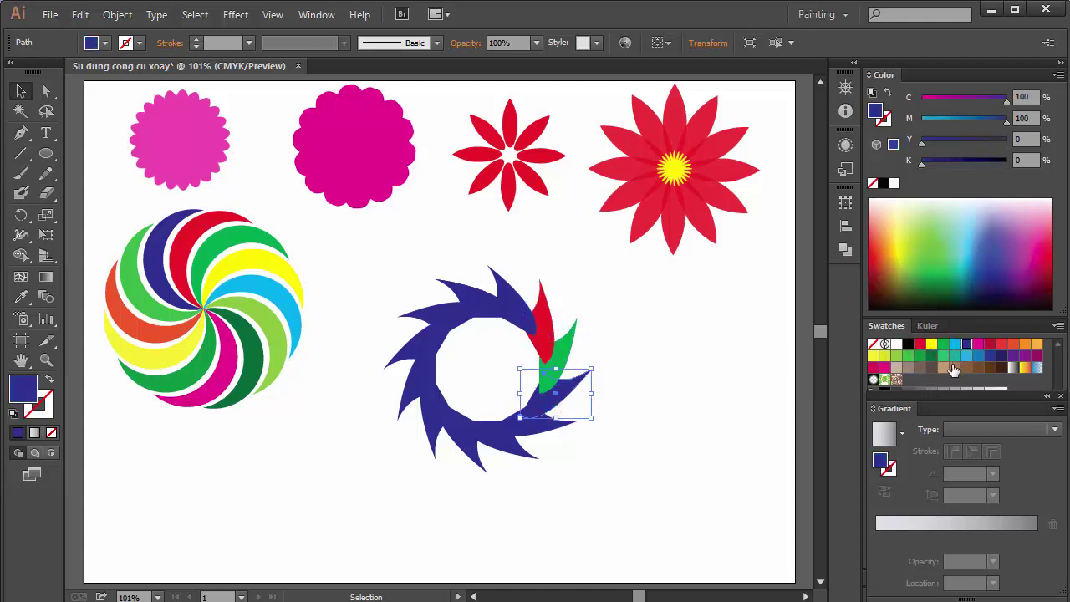
left_click(954, 344)
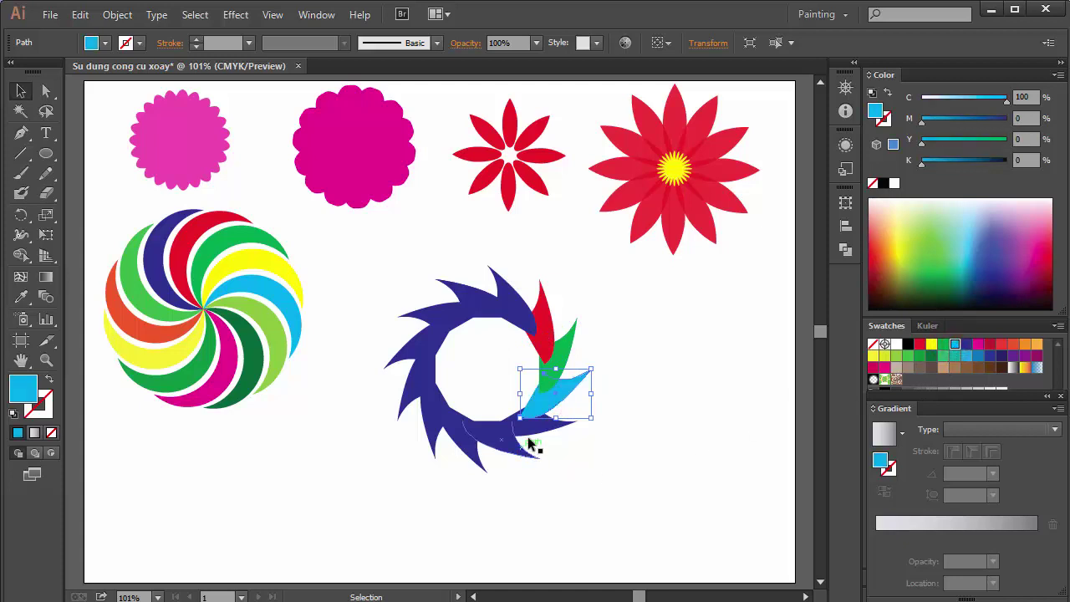
left_click(531, 445)
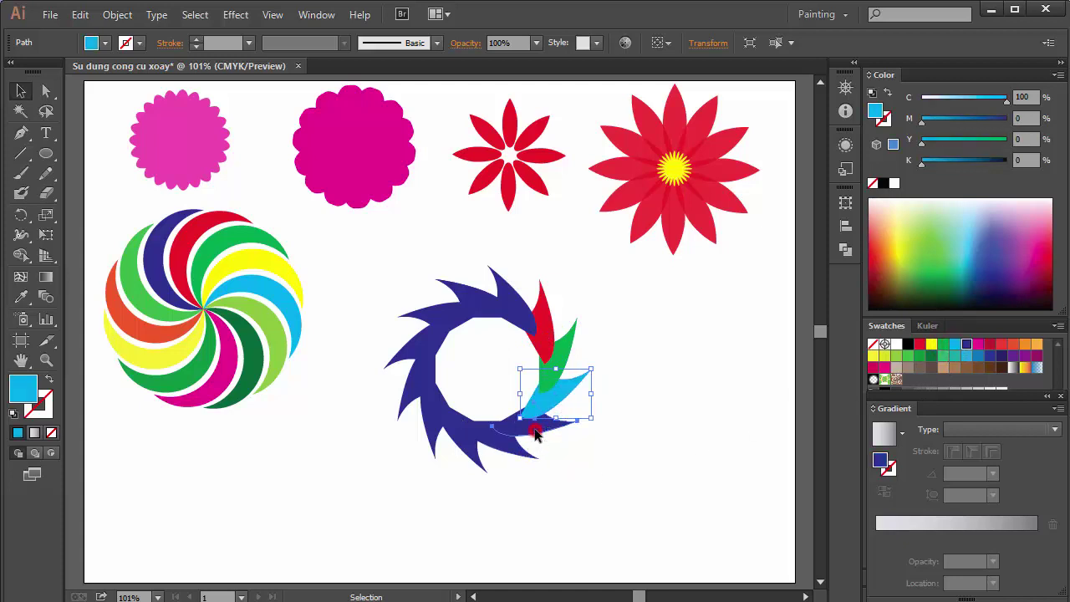
left_click(1012, 346)
left_click(498, 448)
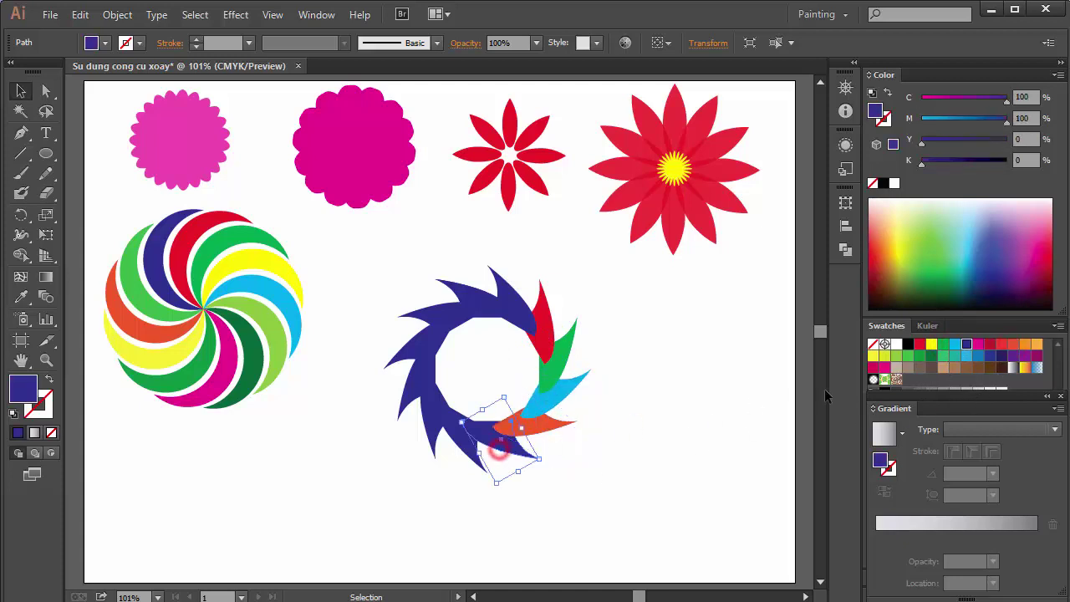
left_click(908, 355)
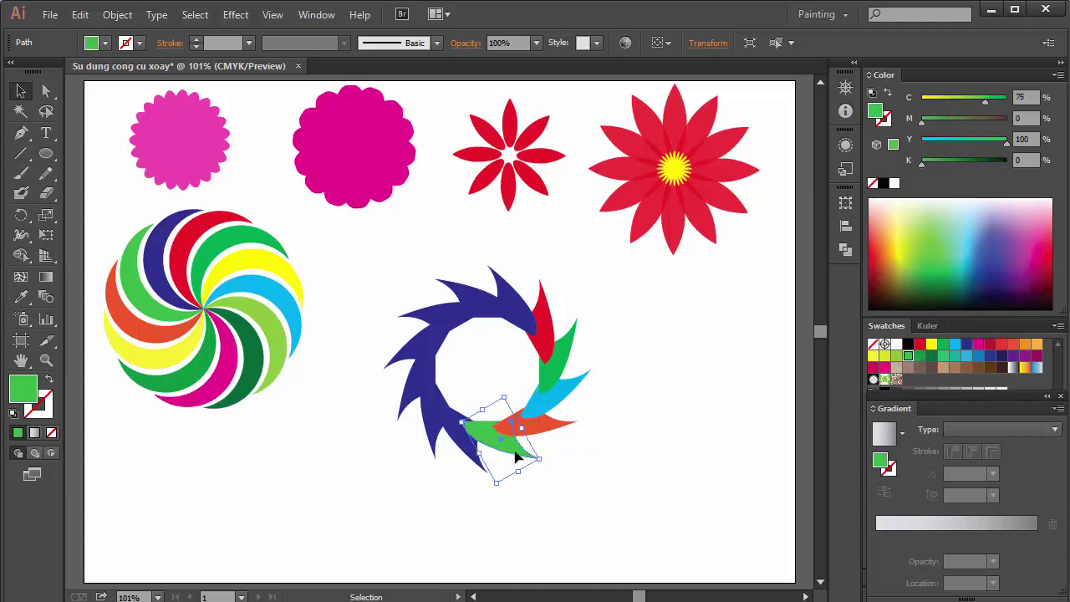
left_click(468, 451)
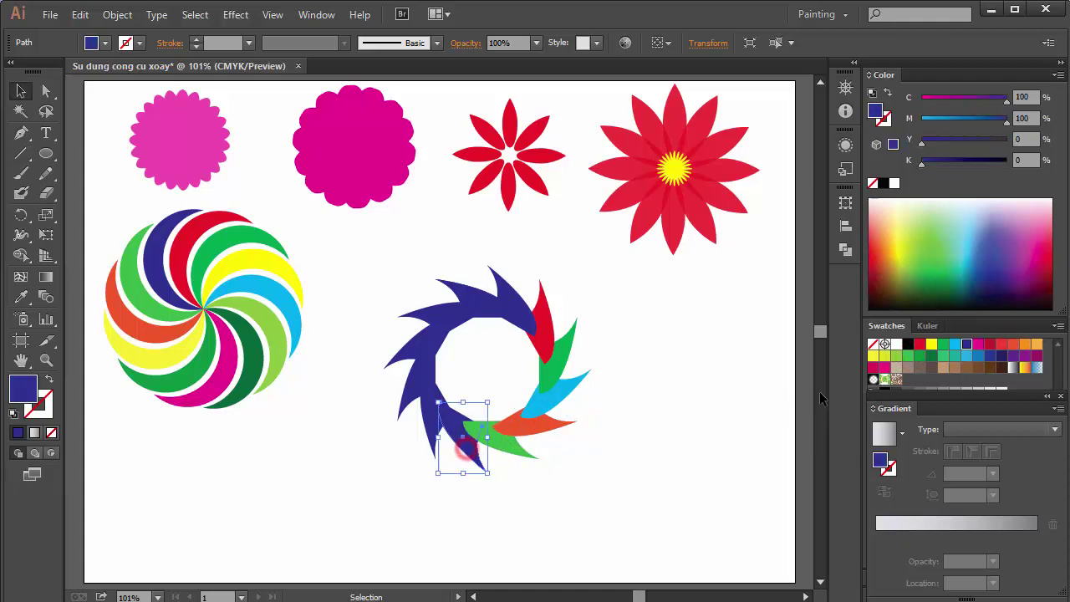
left_click(873, 355)
Colour the remaining blades green, orange-red, light blue, magenta and green, then deselect.
left_click_drag(449, 435, 527, 397)
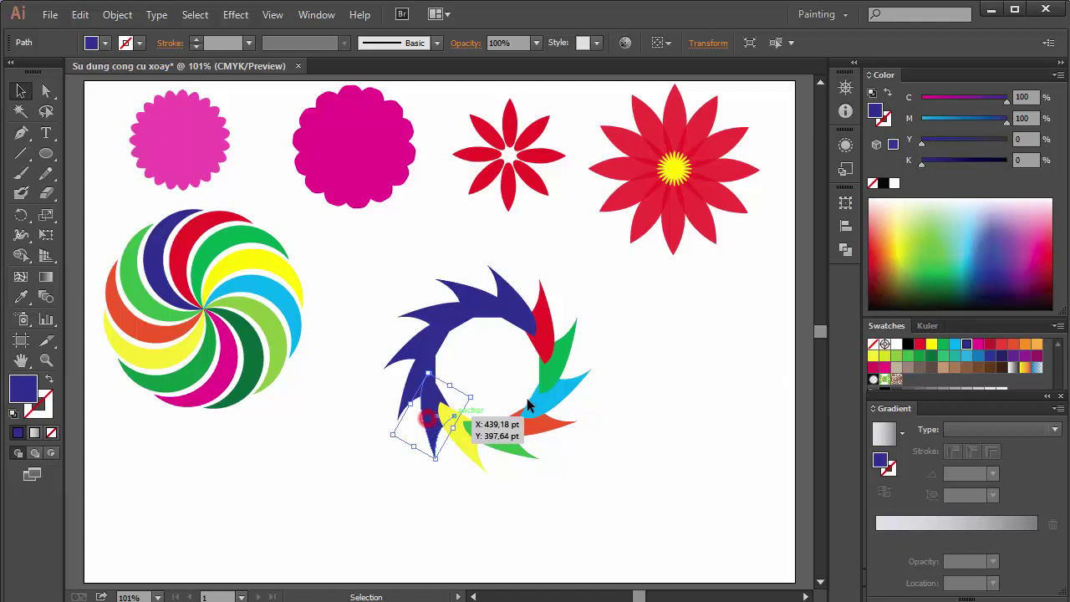
left_click(931, 355)
left_click(417, 370)
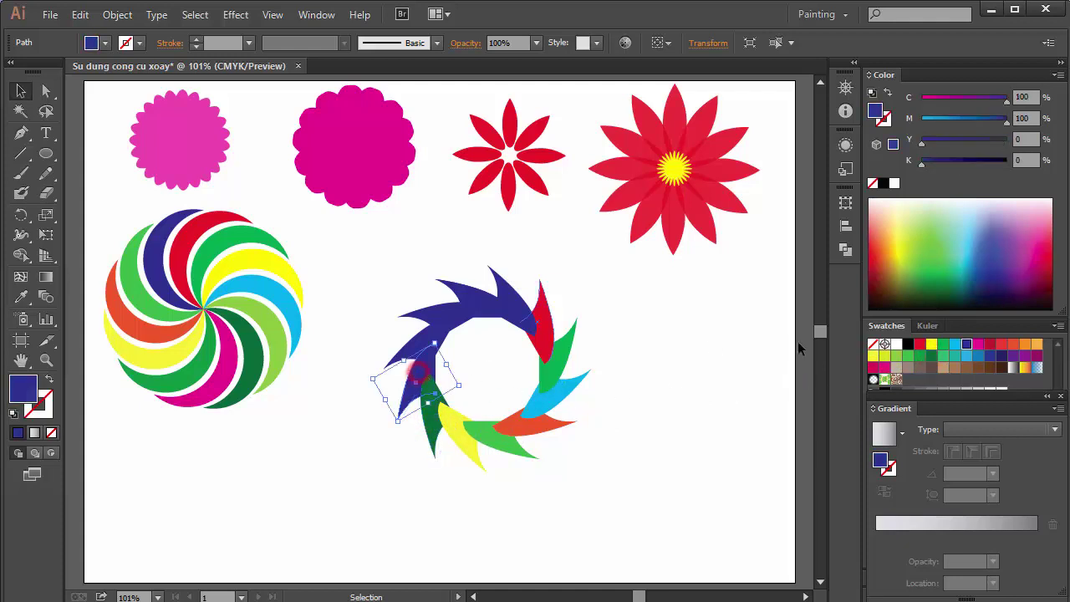
left_click(1013, 344)
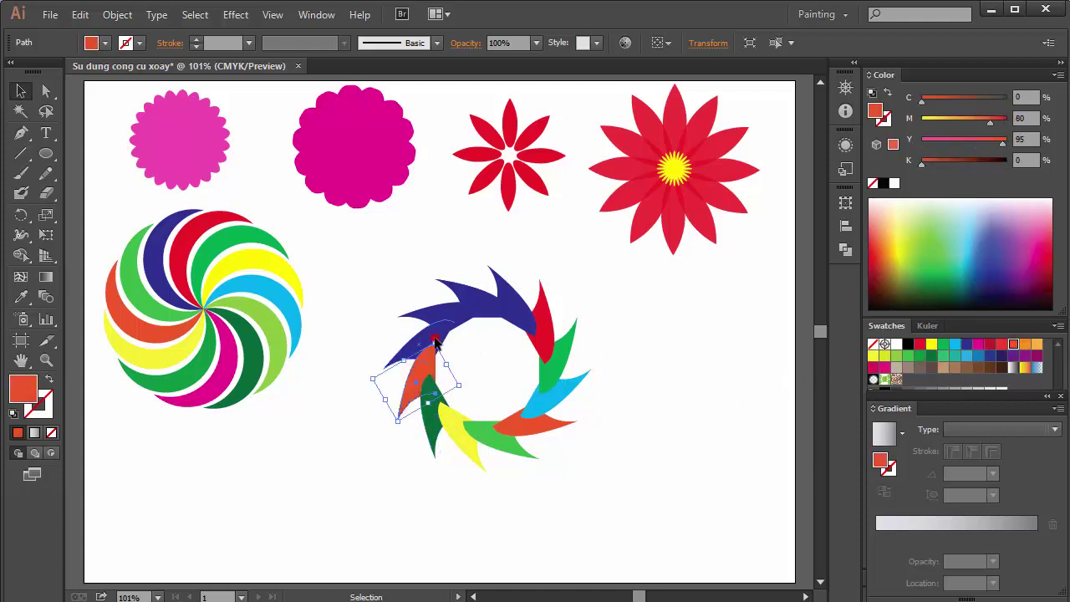
left_click(438, 343)
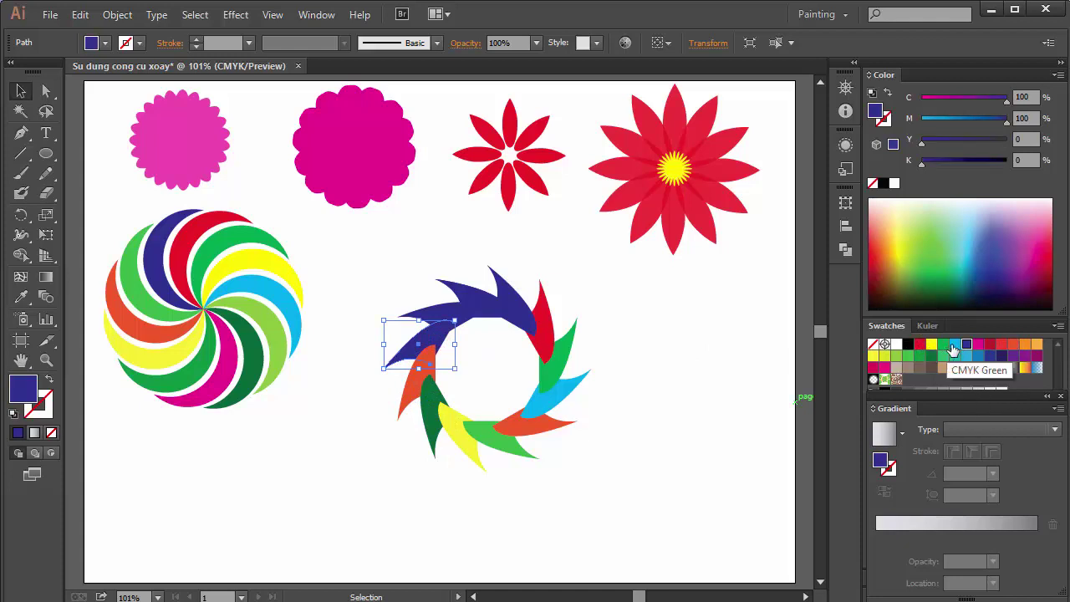
left_click(975, 357)
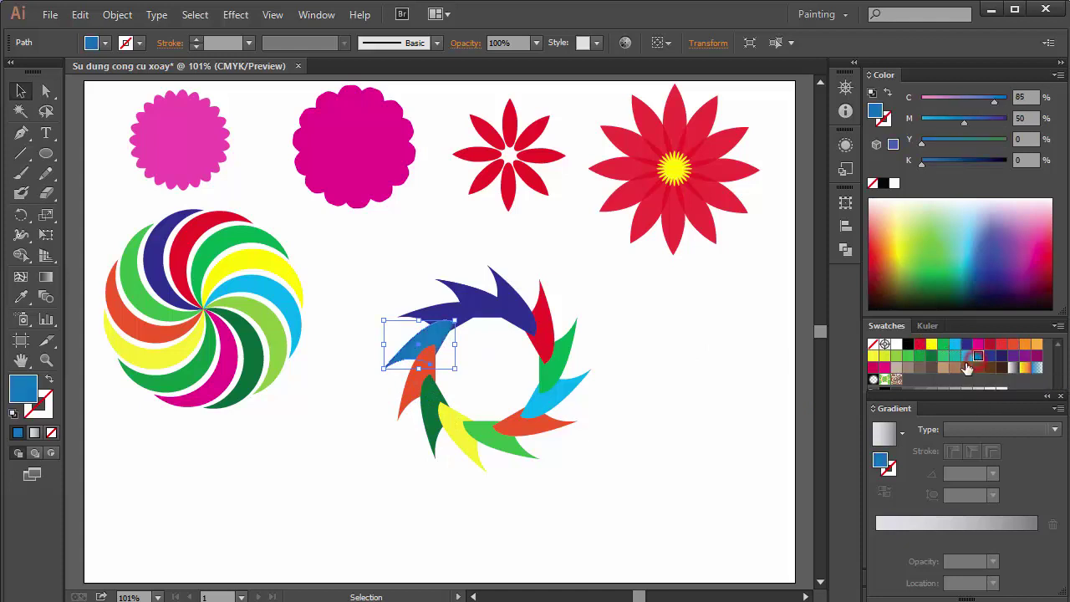
left_click(456, 318)
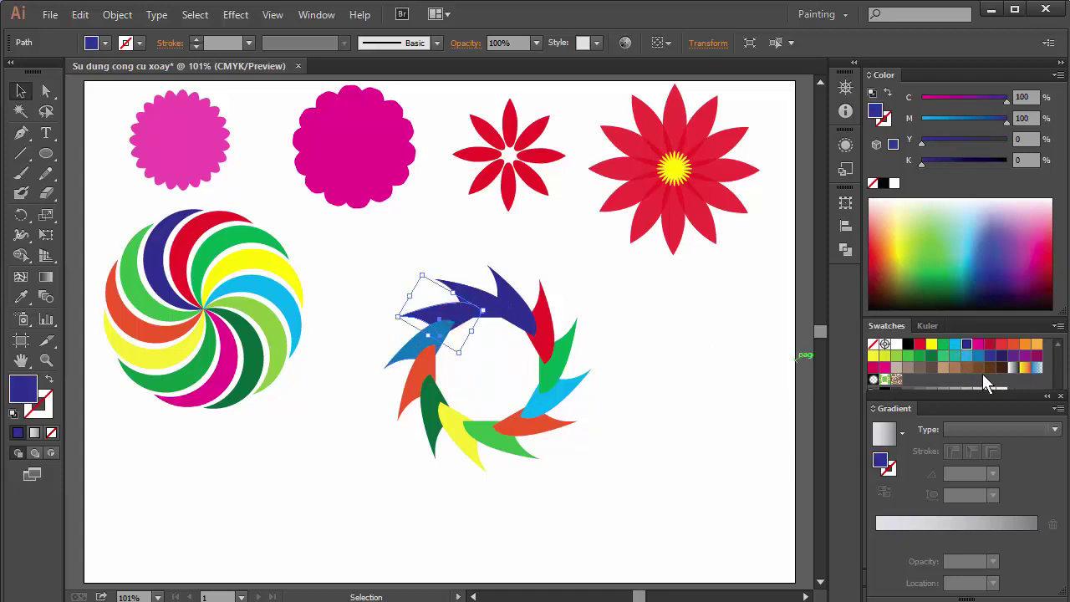
left_click(982, 344)
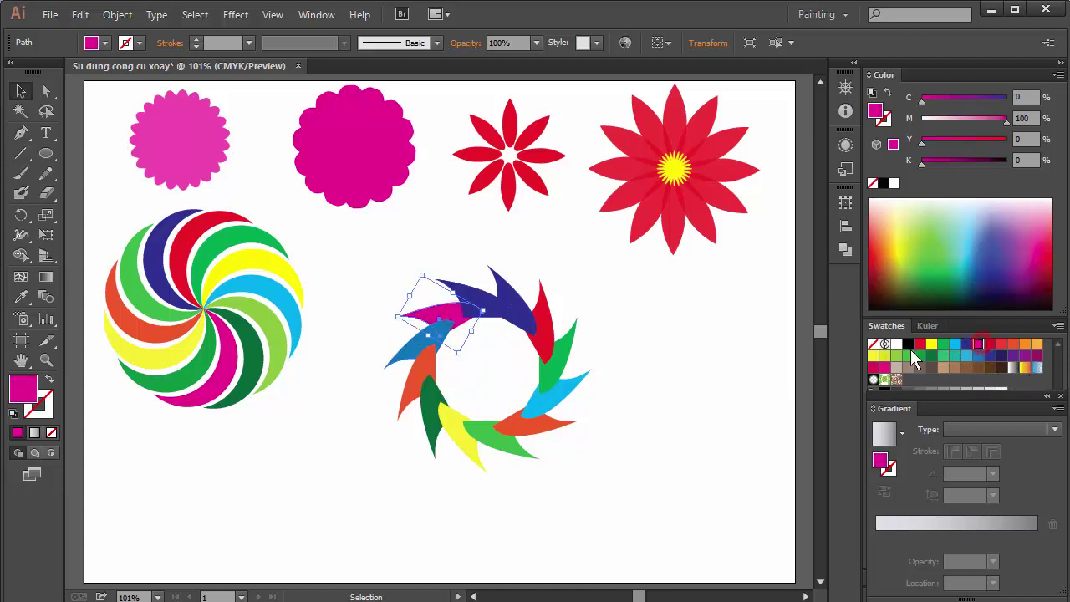
left_click(493, 307)
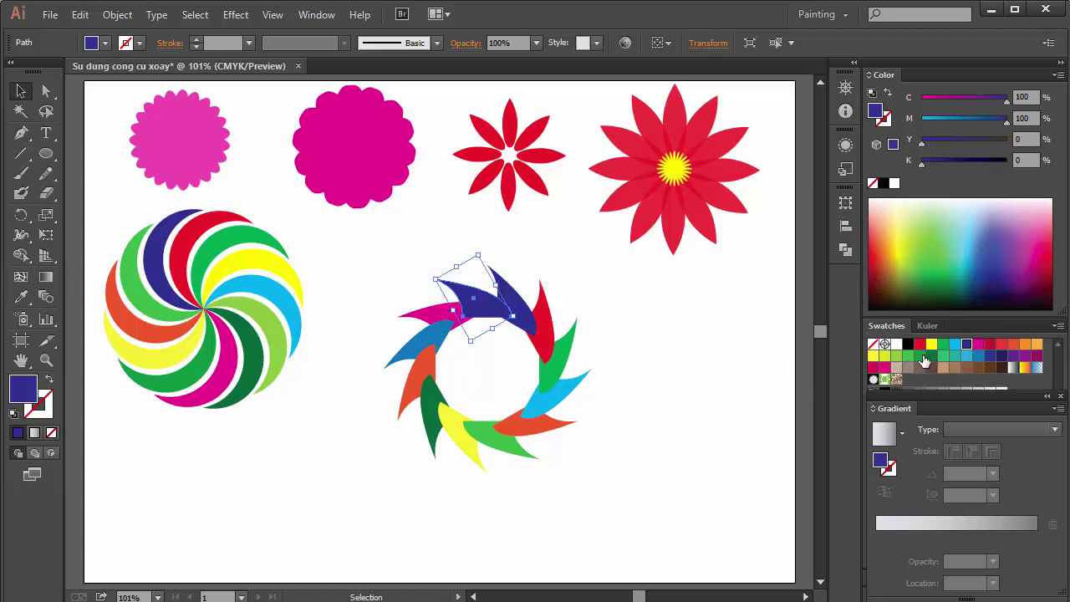
left_click(920, 355)
left_click(710, 392)
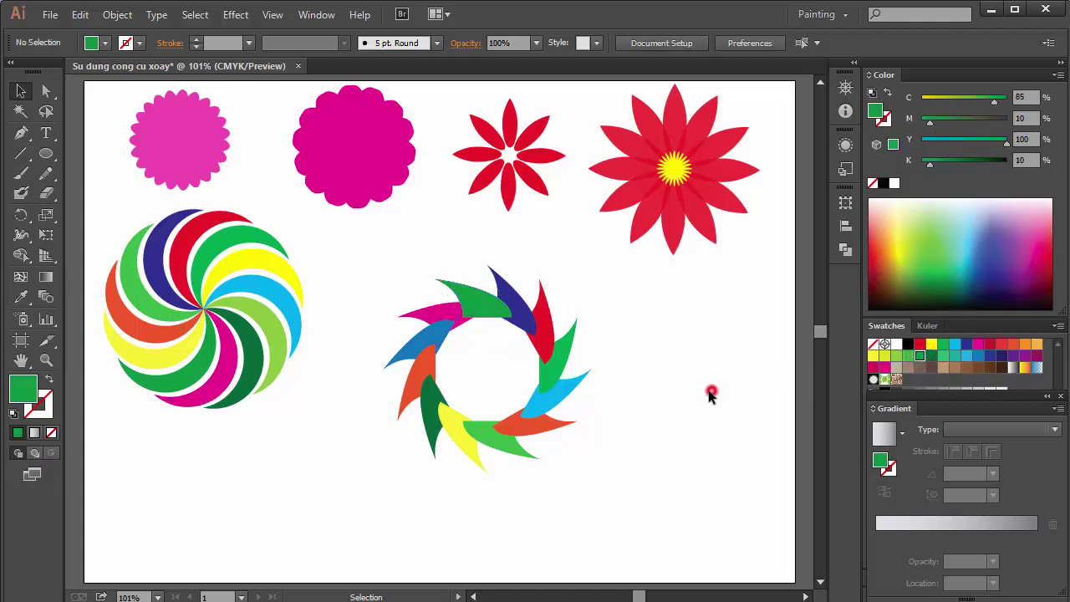
Group all the rainbow ring's blades into one object.
left_click_drag(597, 280, 376, 473)
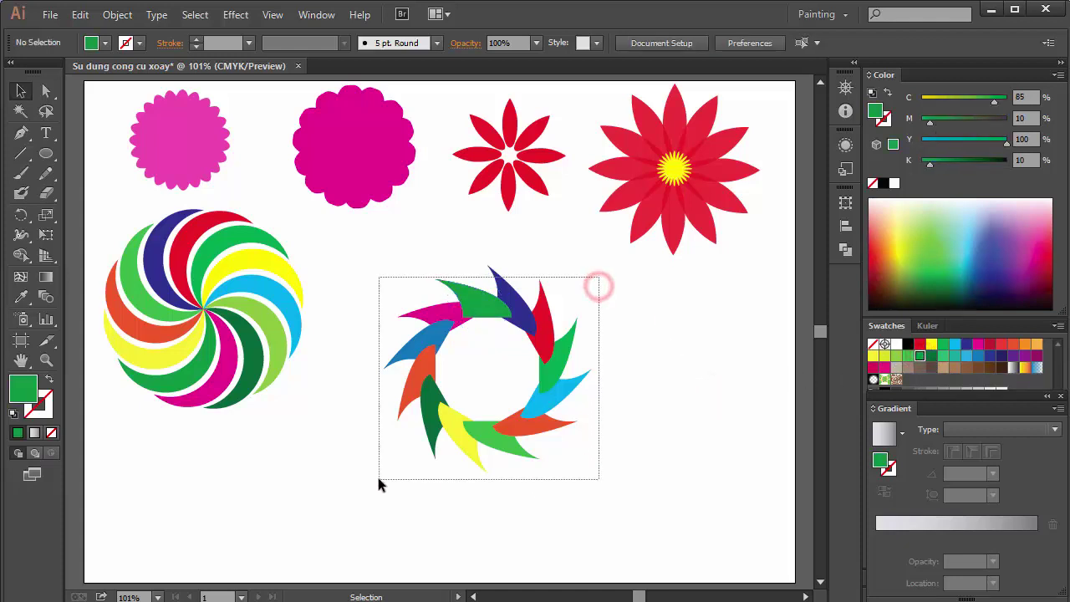
right_click(551, 338)
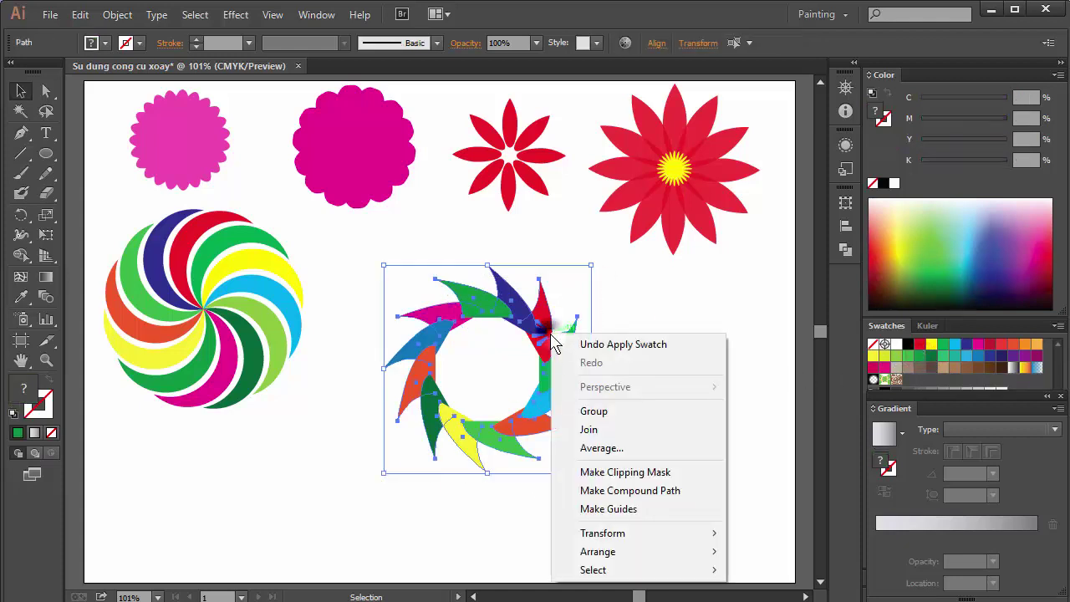
left_click(595, 410)
left_click(629, 384)
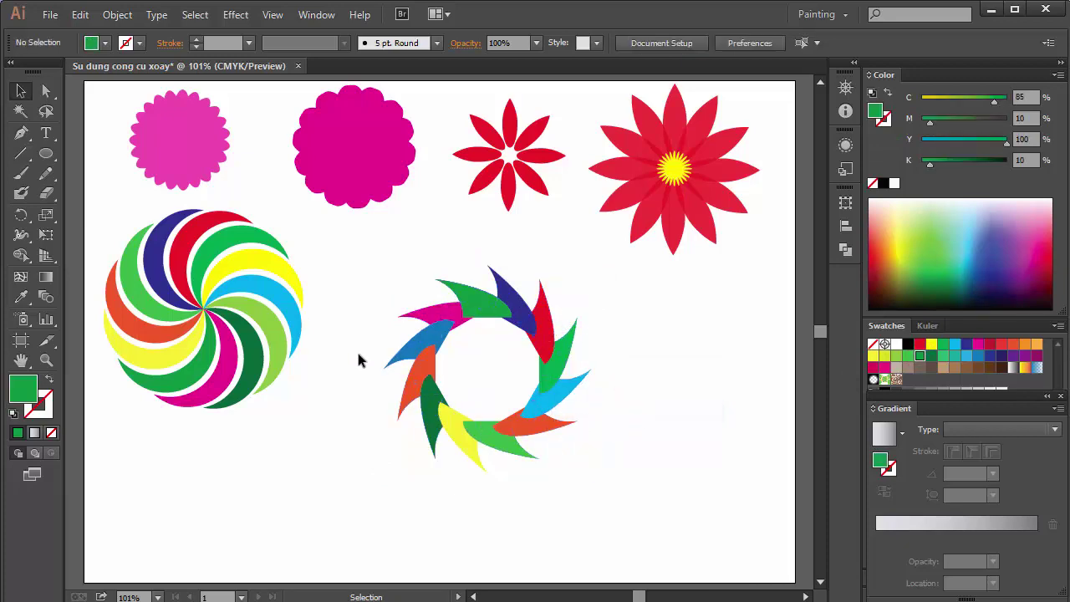
Shift the swirl right, enlarge and reposition the small red flower, and move the large flower lower.
mouse_move(221, 281)
left_mouse_down()
mouse_move(290, 330)
mouse_move(280, 330)
left_mouse_up()
left_click(660, 399)
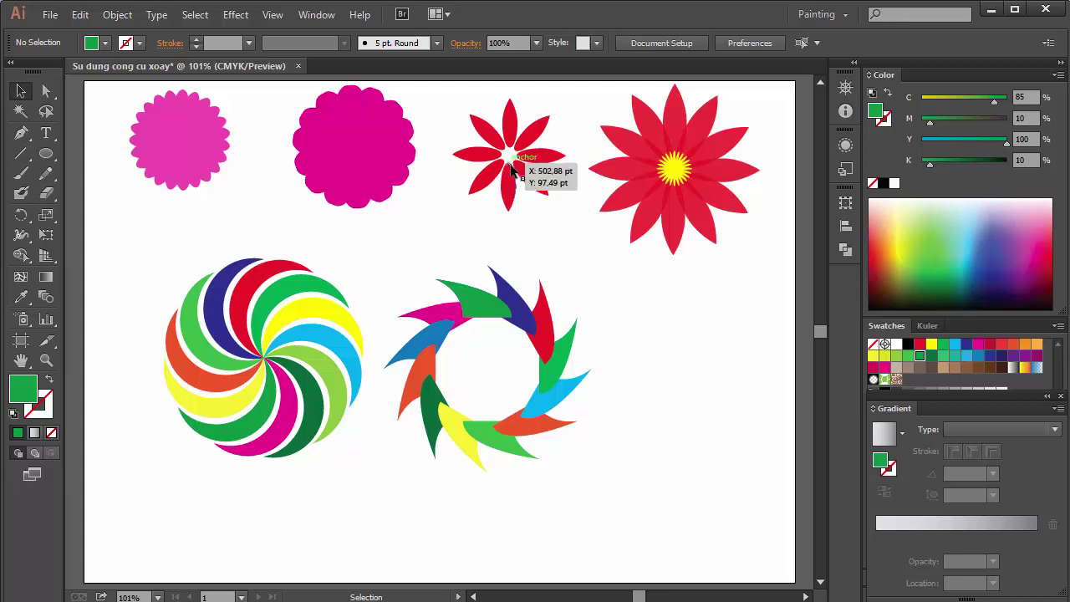
mouse_move(513, 180)
left_mouse_down()
mouse_move(456, 237)
mouse_move(475, 238)
left_mouse_up()
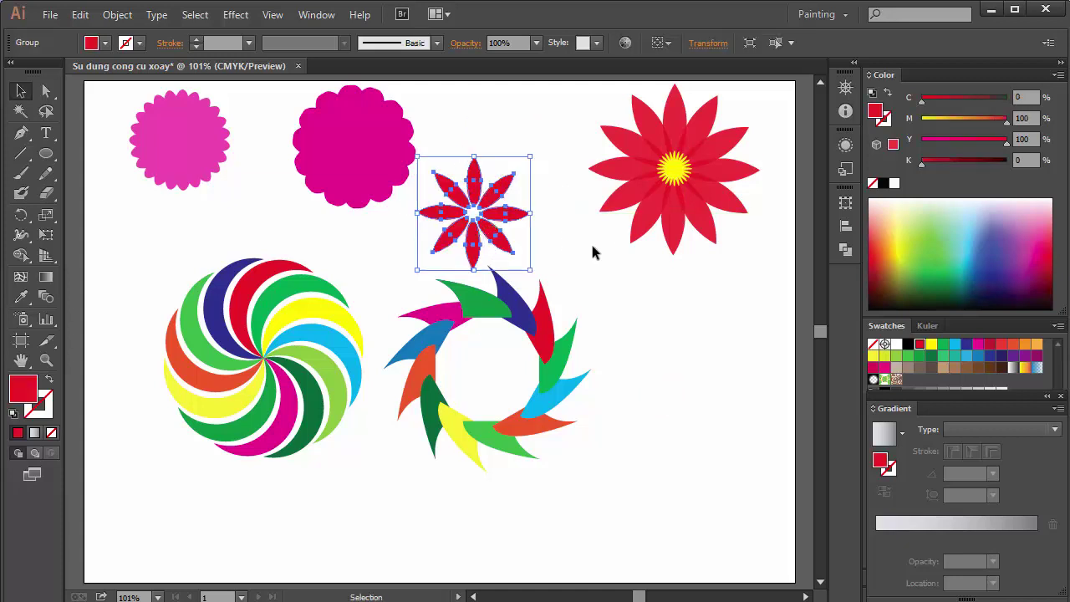
left_click_drag(532, 155, 541, 146)
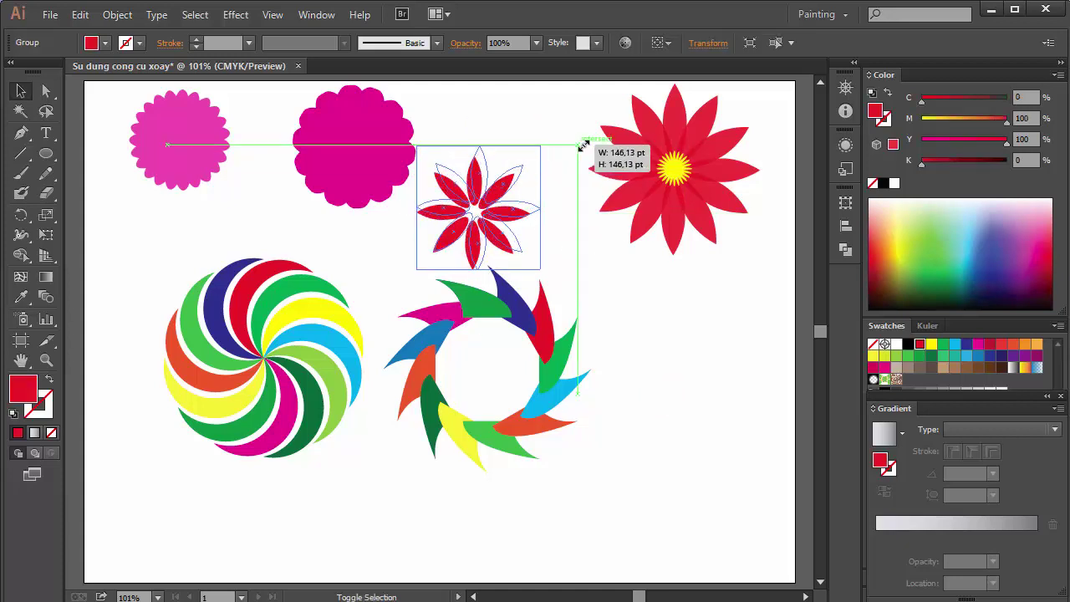
left_click(643, 295)
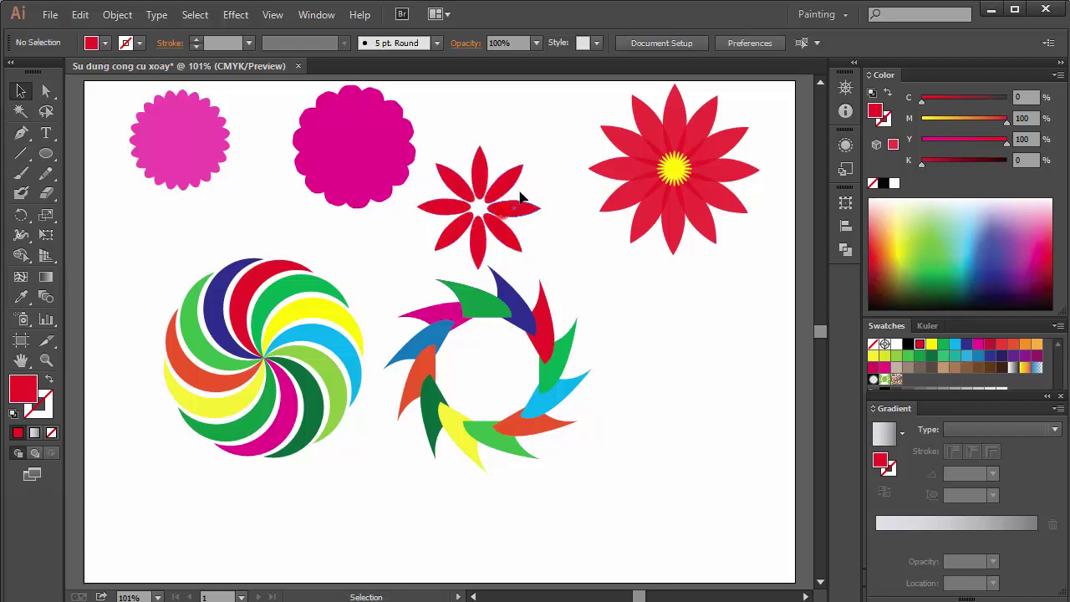
left_click_drag(497, 213, 515, 193)
left_click_drag(677, 197, 668, 324)
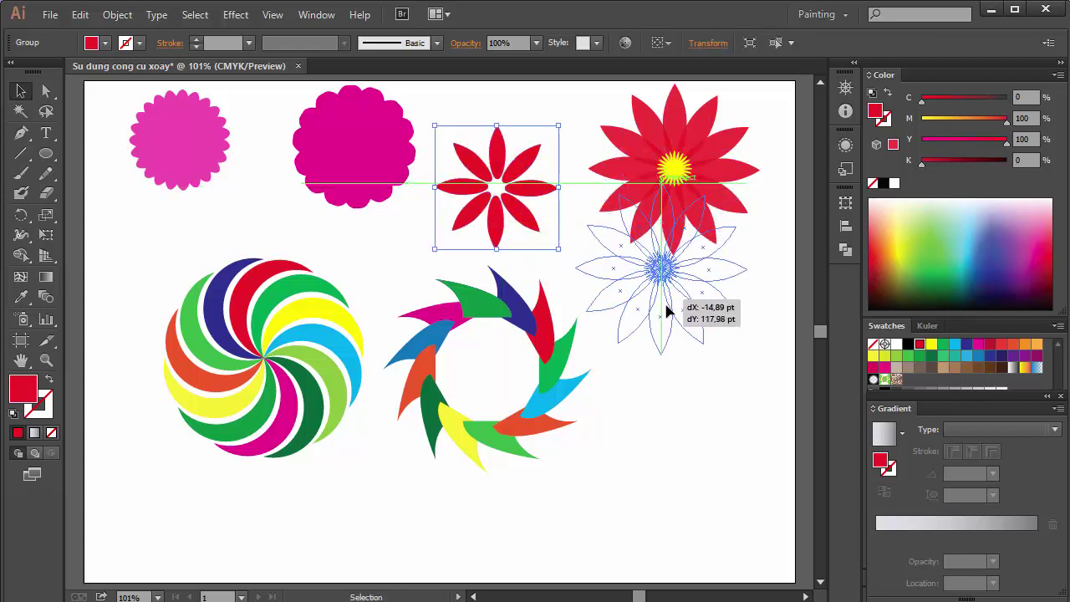
left_click(674, 453)
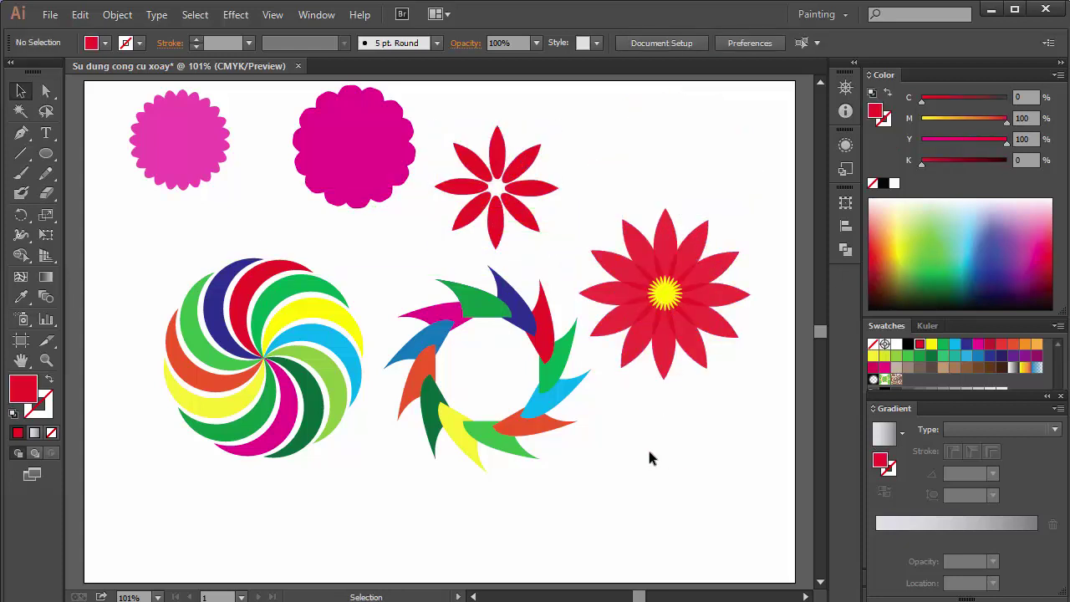